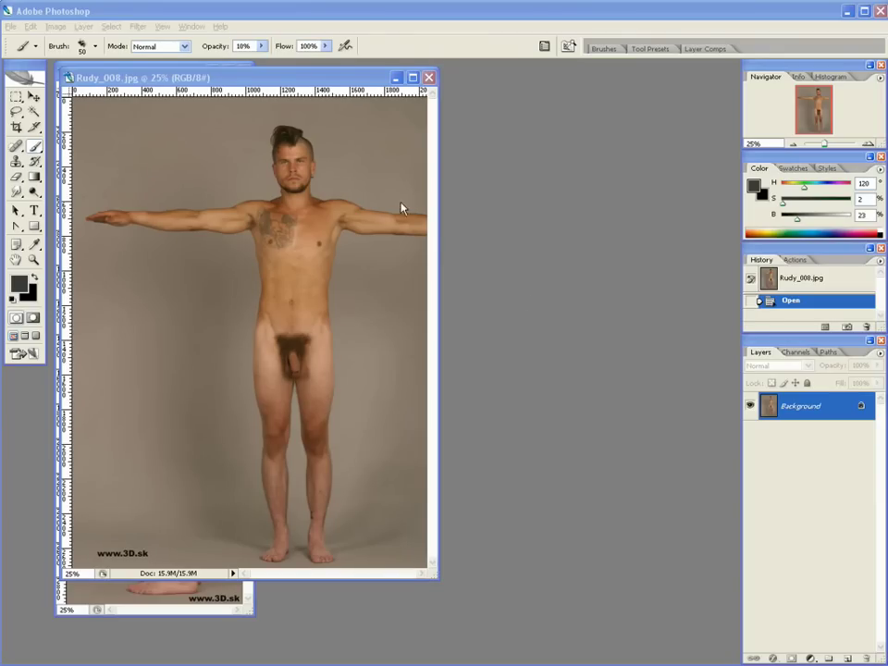
- Move the Rudy_008.jpg front-view window right so the Rudy_010.jpg side view shows beside it
left_click_drag(273, 81, 490, 88)
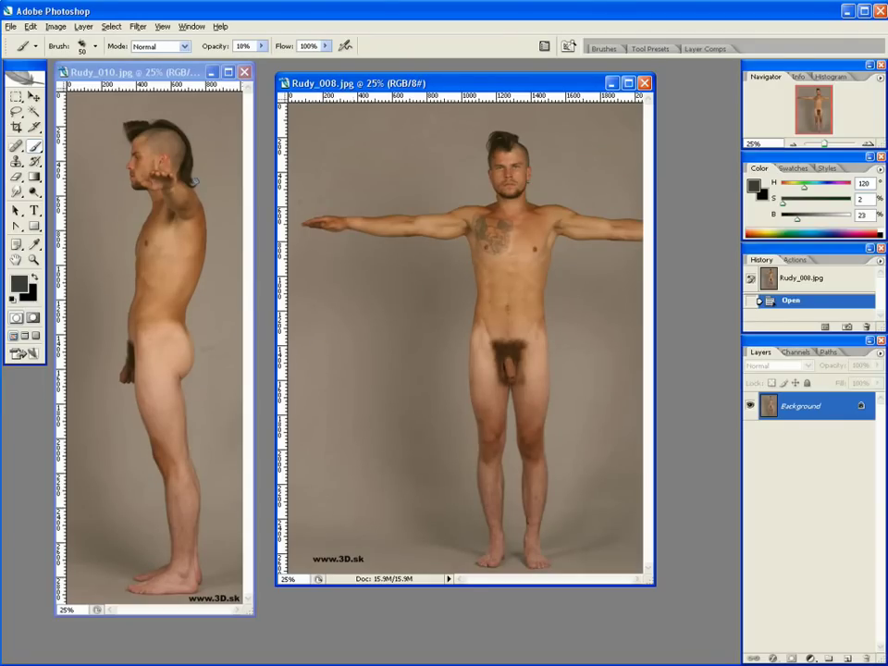
- Start opening a file and browse to the C:\Program Files (x86) folder
left_click(9, 27)
left_click(37, 53)
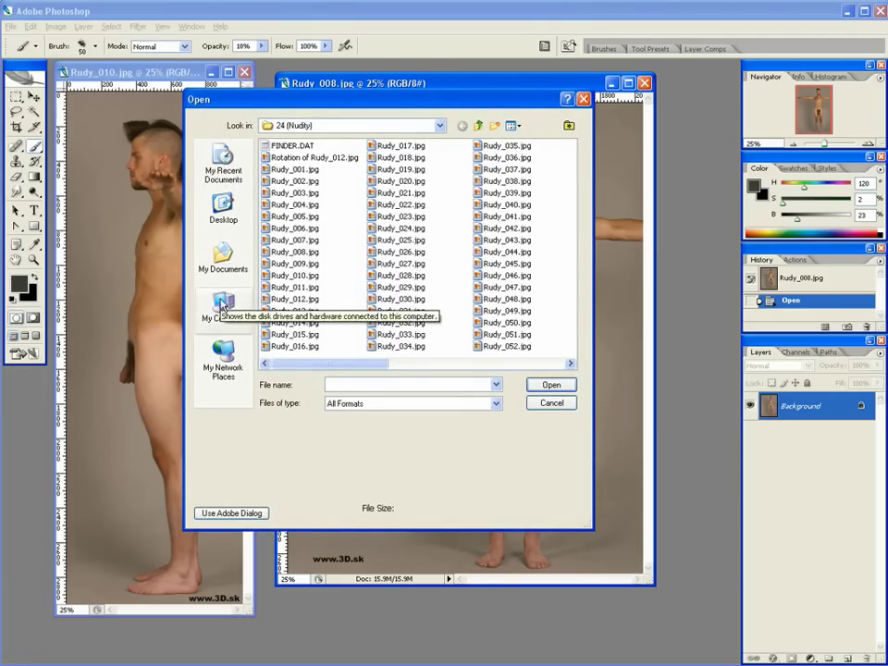
left_click(310, 127)
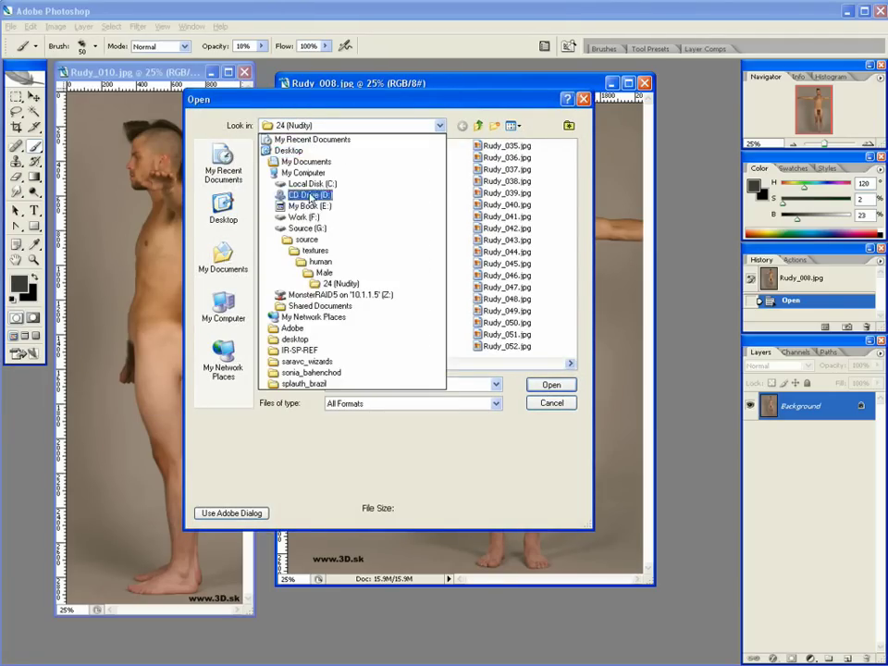
left_click(312, 139)
left_click(311, 126)
left_click(312, 183)
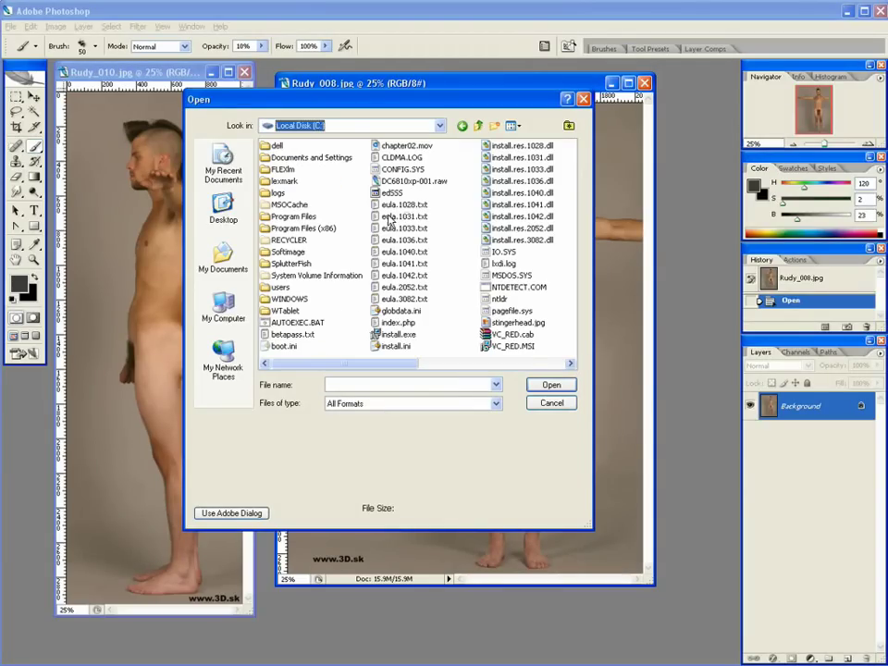
double_click(294, 228)
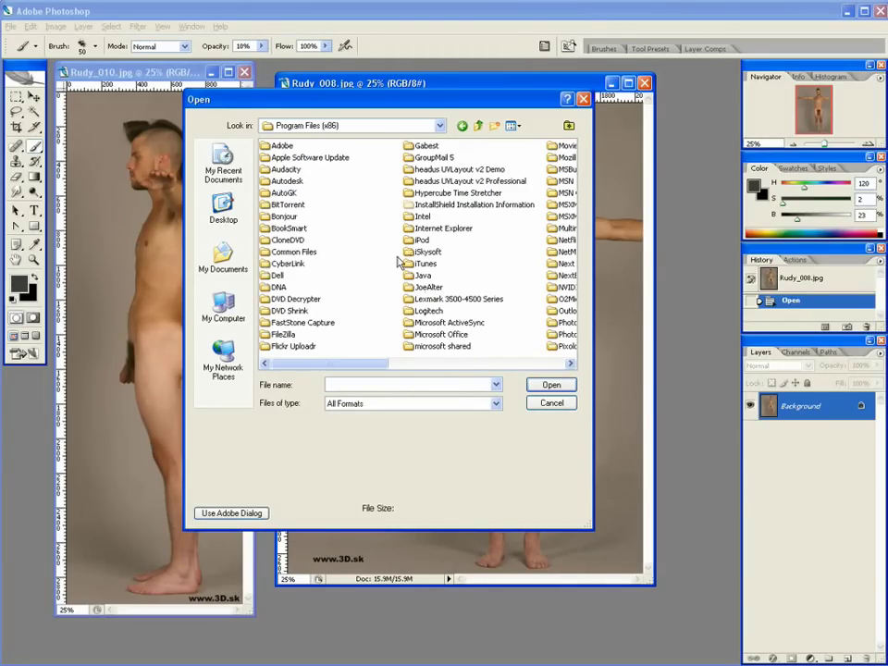
- Open ImagePlaneX.psd from Pixologic\ZBrush3\ZTools
left_click(550, 322)
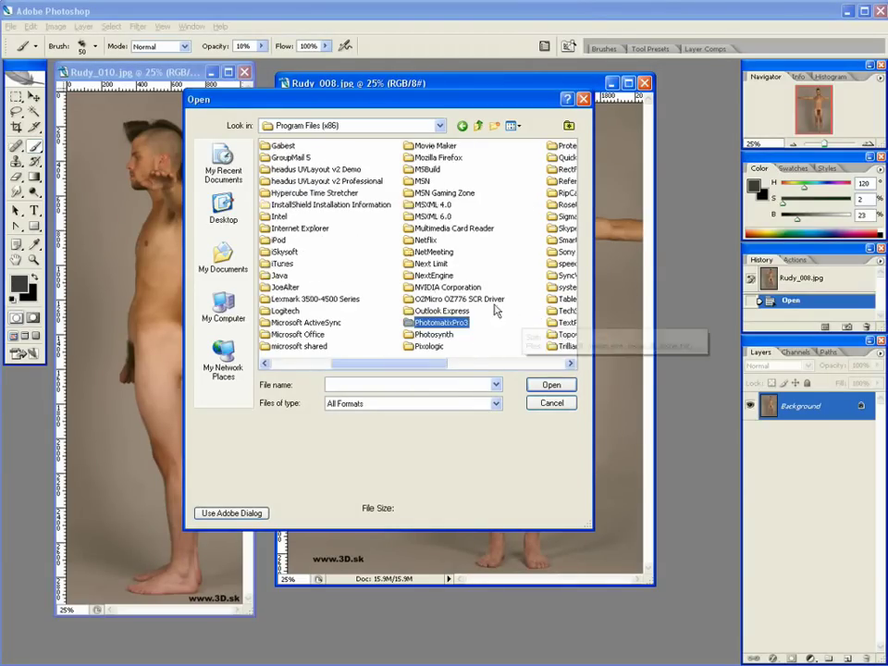
left_click(426, 346)
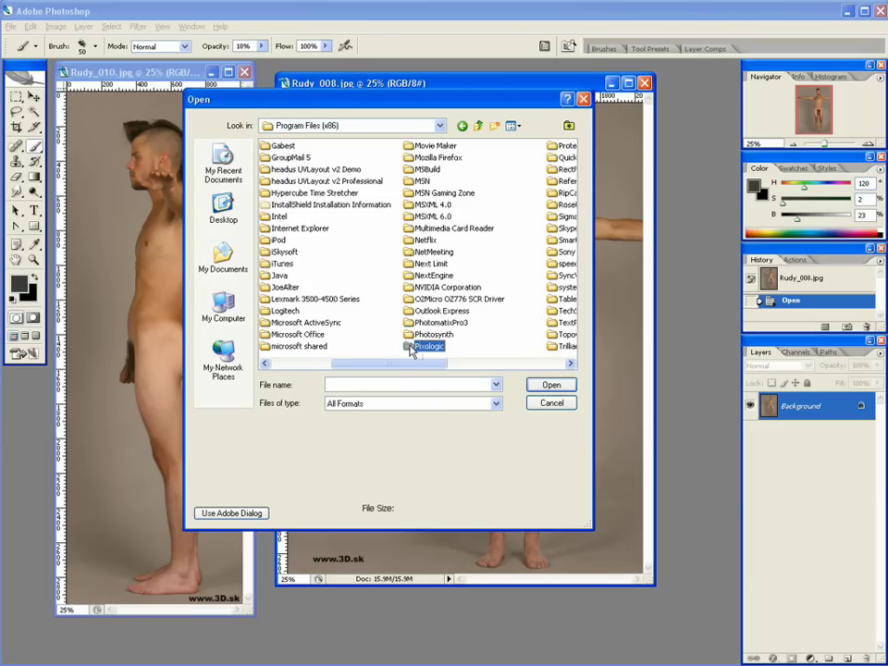
double_click(421, 348)
double_click(284, 145)
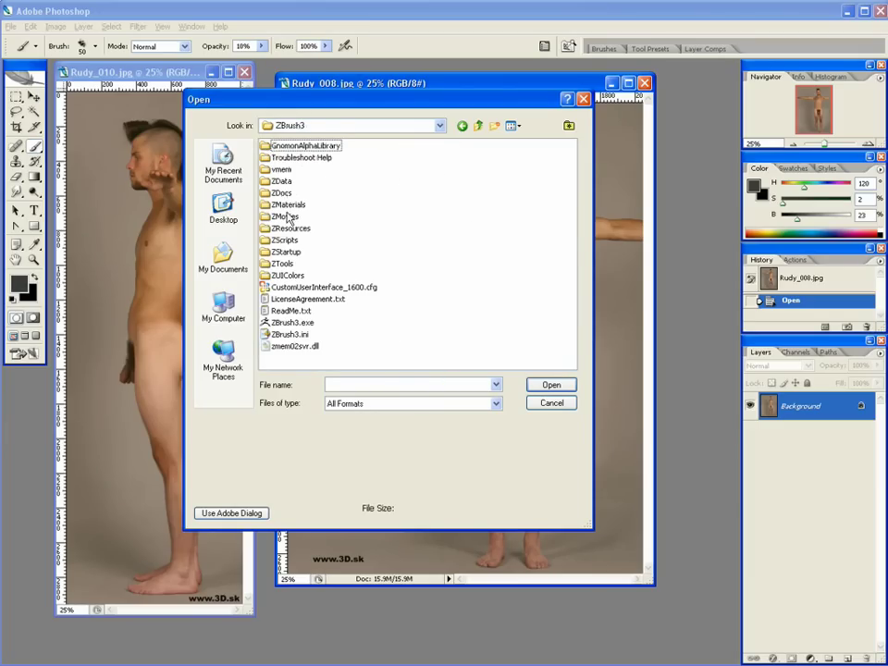
double_click(277, 264)
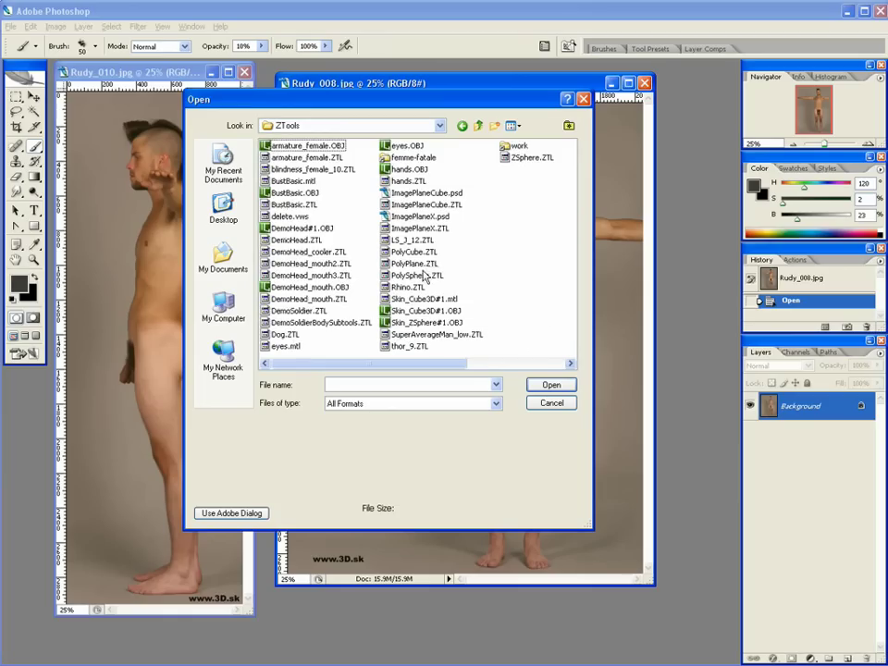
left_click(436, 194)
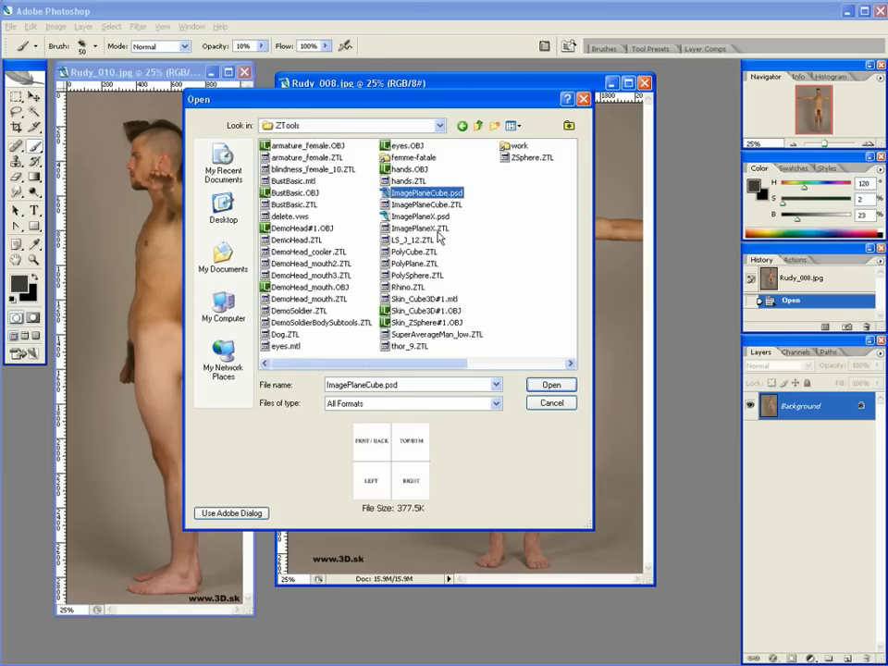
left_click(421, 216)
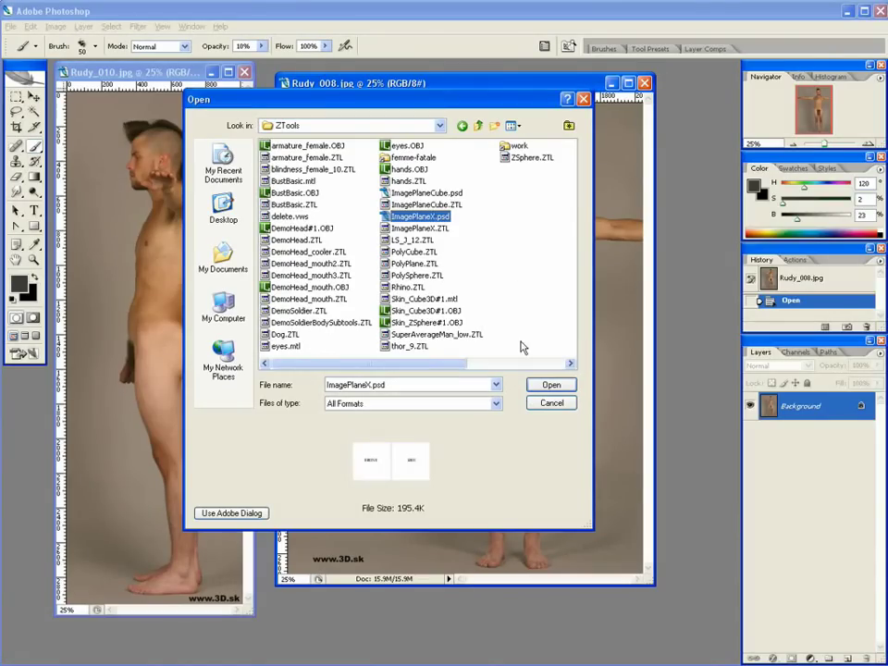
left_click(551, 384)
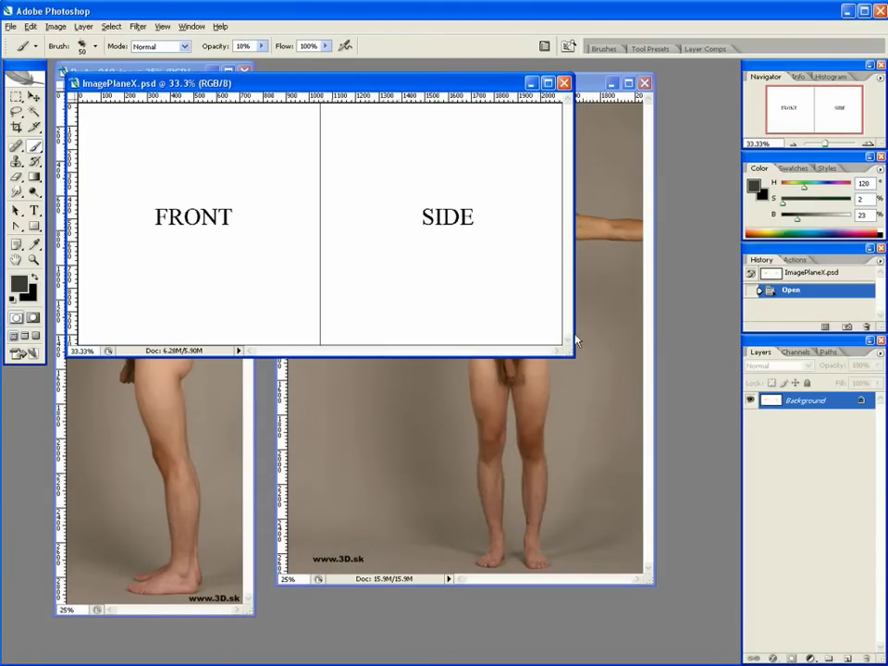
- Enlarge the ImagePlaneX.psd window and check its 2096×1048 image size without changing it
left_click_drag(567, 351, 716, 616)
left_click_drag(343, 76, 346, 106)
right_click(259, 107)
left_click(278, 124)
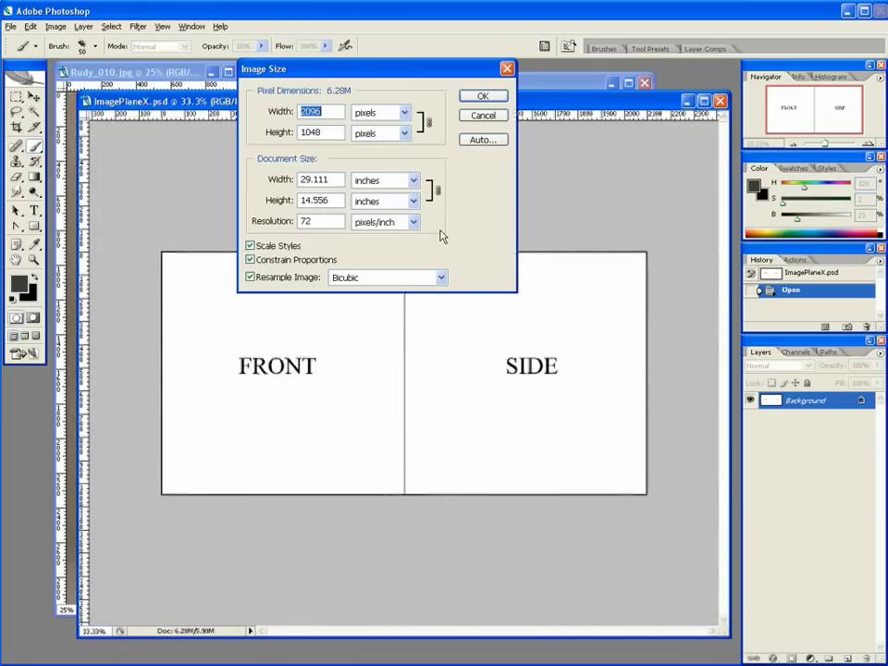
left_click(483, 114)
- Copy the Rudy_008.jpg front photo into ImagePlaneX.psd as a new layer
left_click_drag(418, 99, 444, 86)
left_click(444, 86)
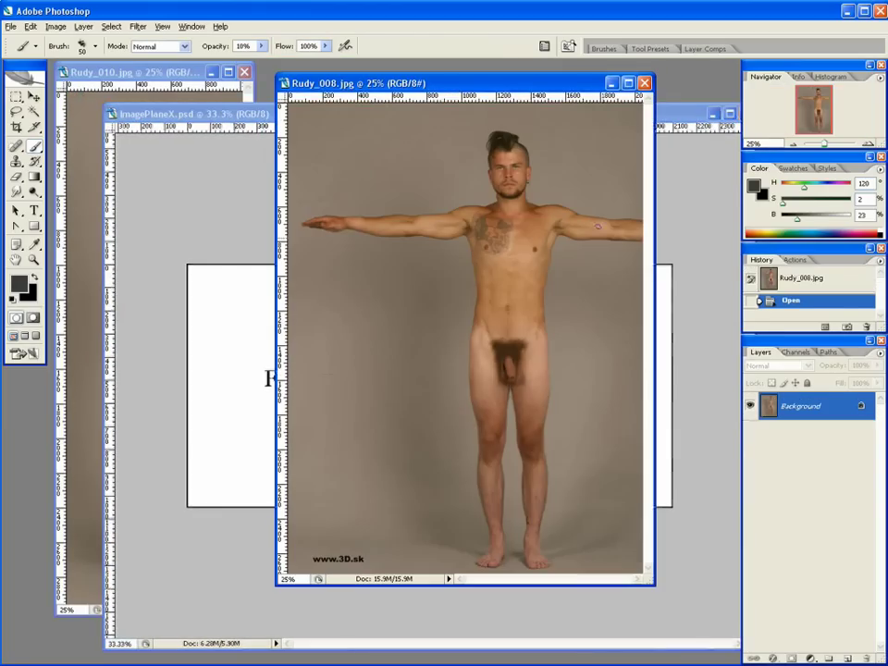
left_click_drag(369, 86, 645, 134)
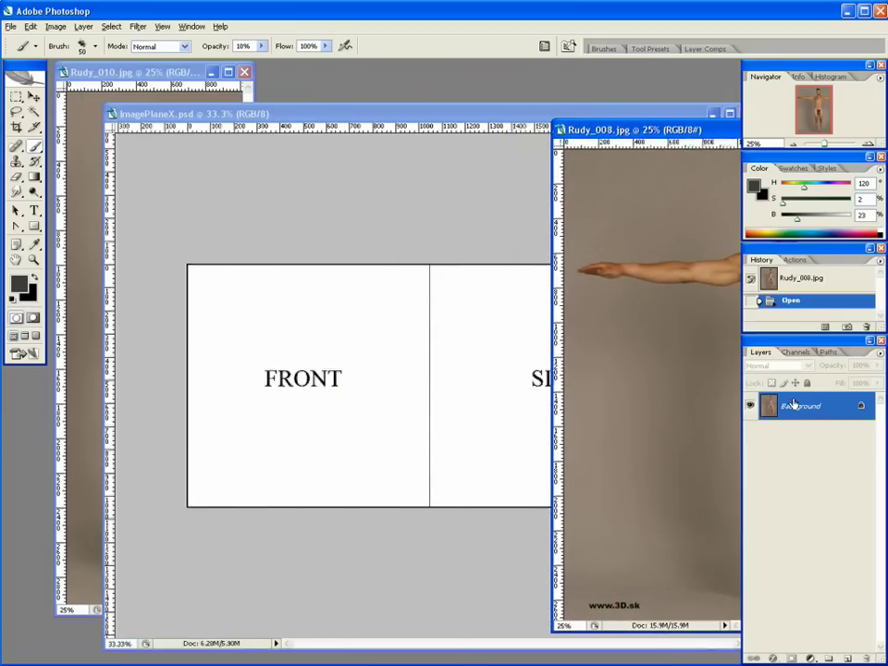
left_click_drag(784, 410, 357, 414)
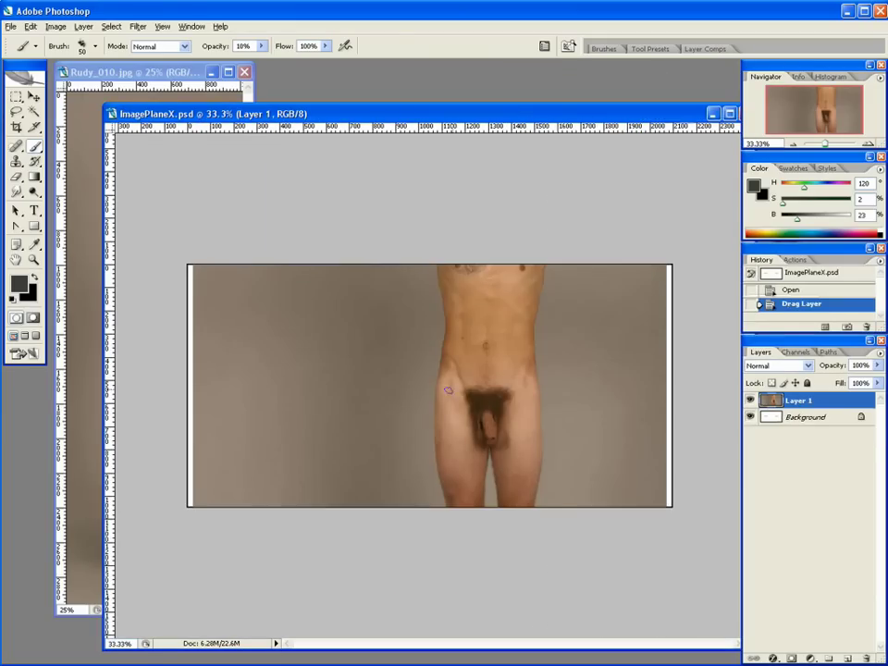
- Scale and position the front photo to fill the FRONT half of the template
key("ctrl+t")
left_click_drag(341, 262, 525, 472)
left_click_drag(484, 516, 272, 311)
left_click_drag(357, 364, 302, 309)
mouse_move(388, 493)
left_mouse_down("shift")
mouse_move(403, 512)
mouse_move(398, 506)
left_mouse_up("shift")
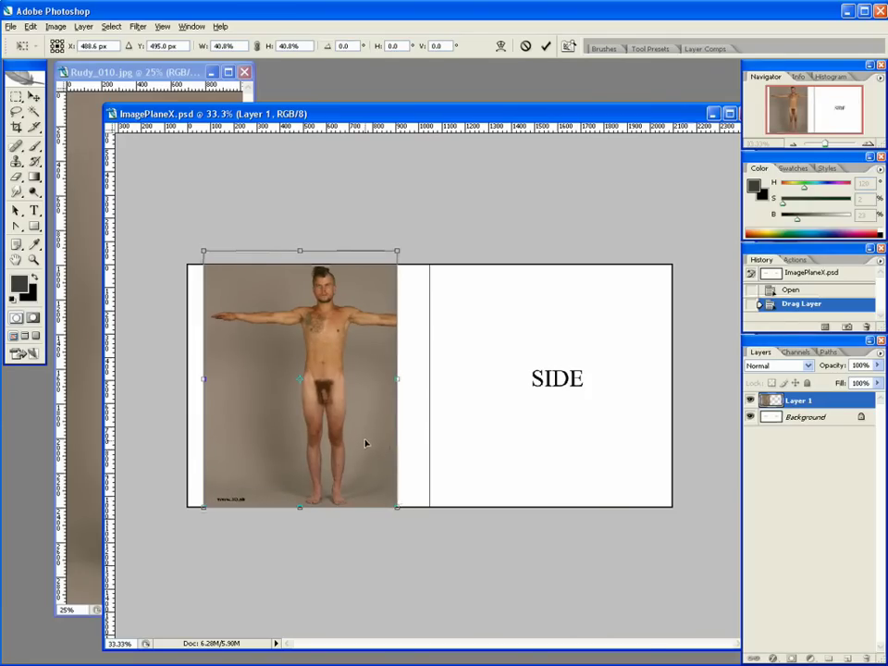
key("b")
- Copy the side photo into the template, scale it into the SIDE half, then hide both photo layers
left_click(129, 72)
left_click_drag(763, 418, 547, 409)
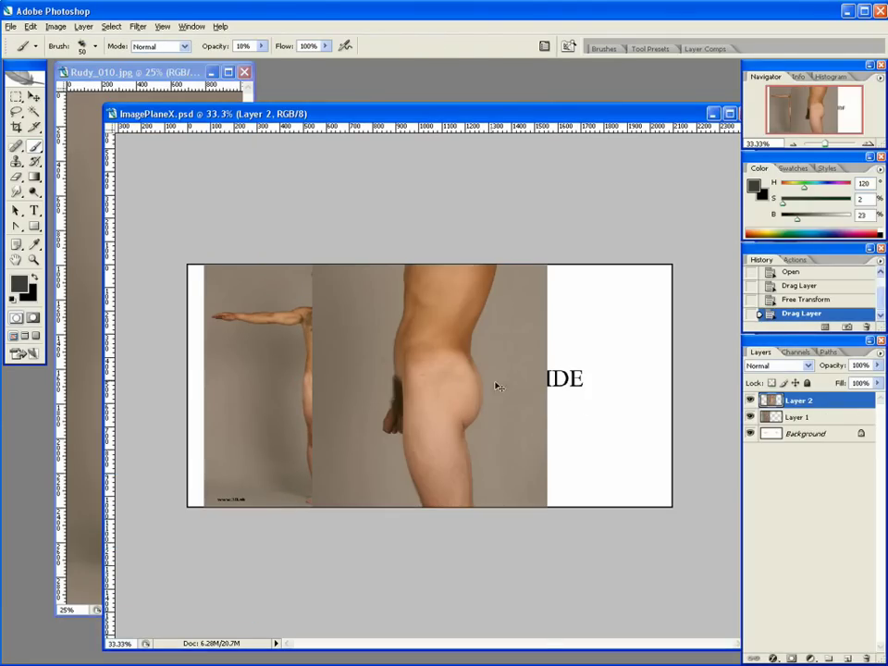
key("ctrl+t")
left_click_drag(271, 239, 496, 527, "shift")
left_click_drag(493, 586, 564, 309)
left_click_drag(506, 552, 518, 514, "shift")
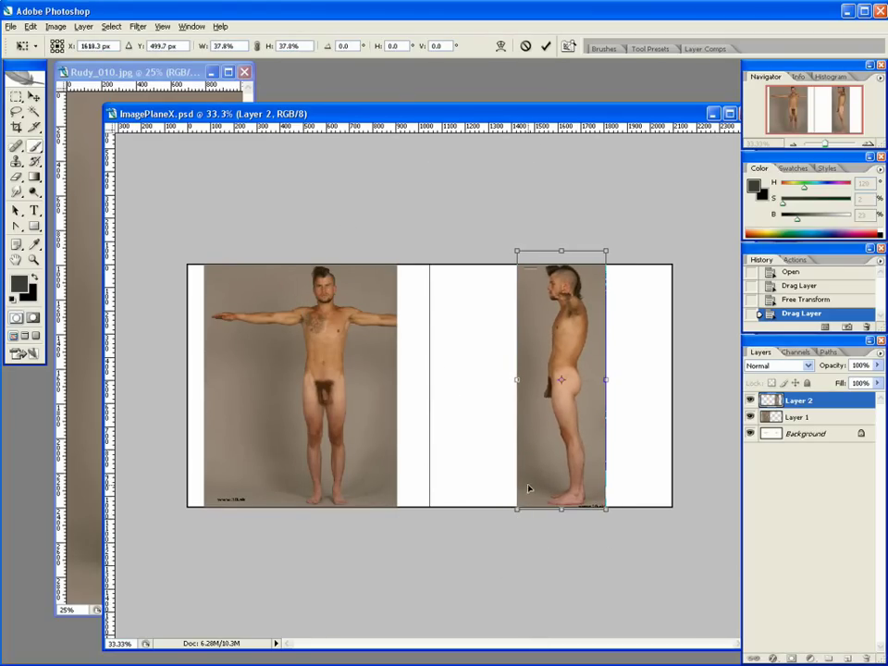
key("Return")
key("b")
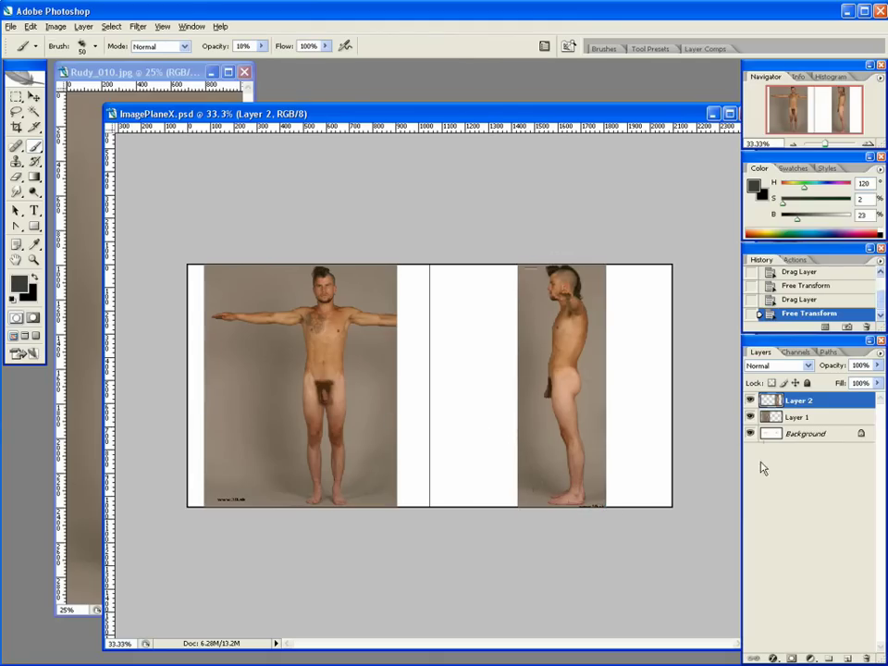
left_click_drag(750, 402, 750, 417)
- Show only the blank FRONT/SIDE background and place vertical guides at the divider
left_click(800, 434)
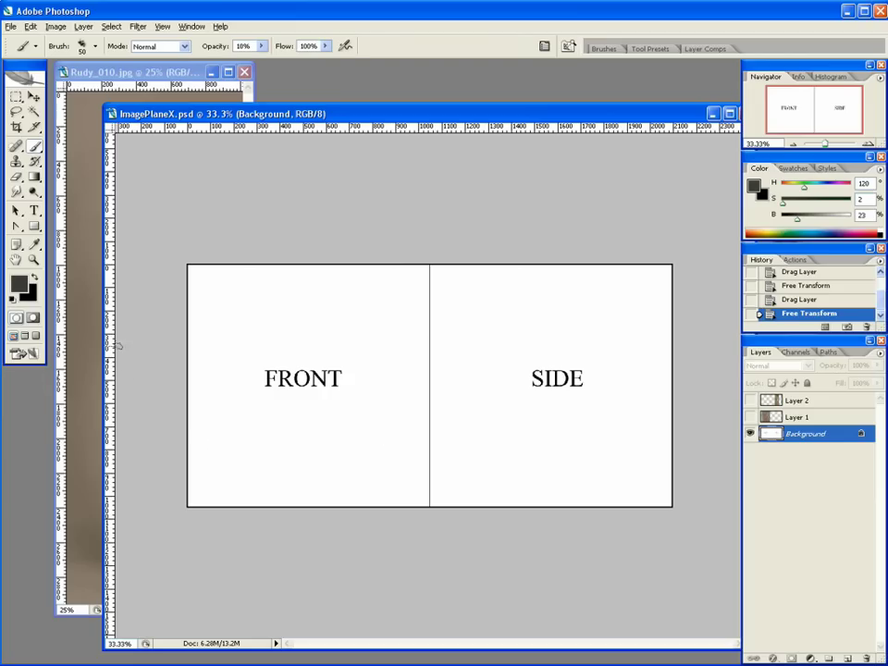
left_click_drag(110, 349, 429, 371)
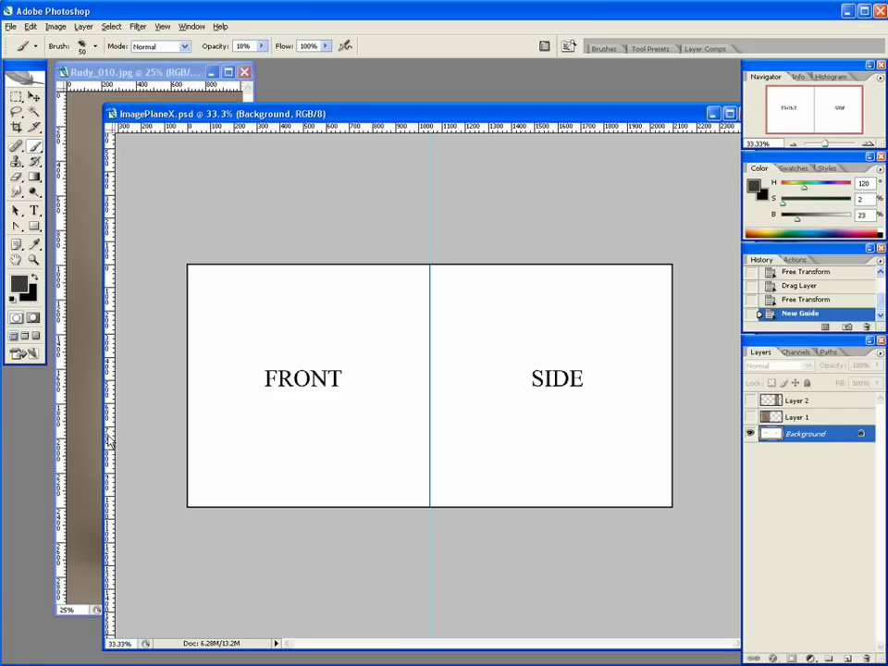
left_click_drag(109, 440, 87, 430)
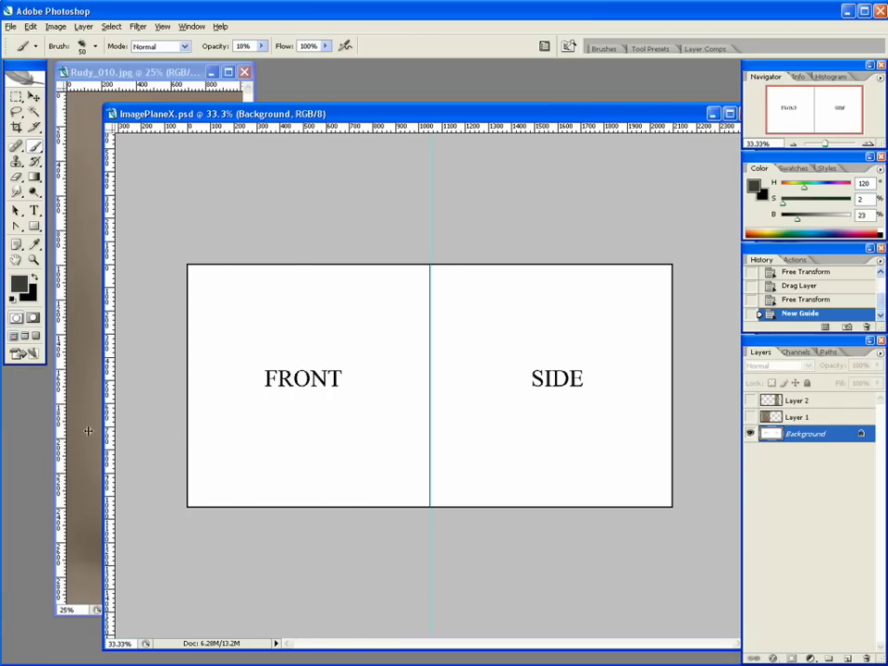
- Fill the FRONT half with dark grey on a new Layer 3
left_click(15, 95)
left_click_drag(187, 266, 429, 581)
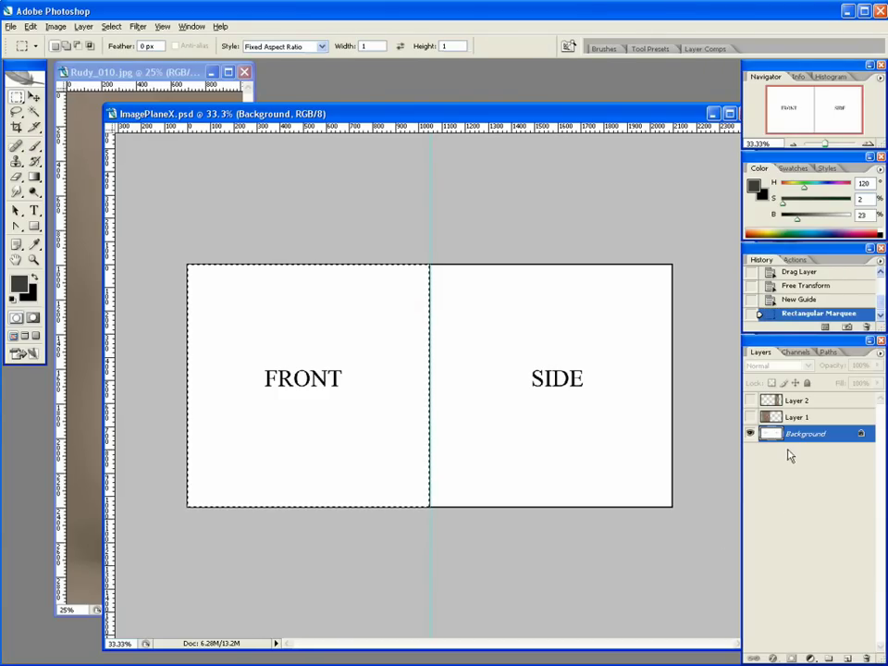
key("ctrl+shift+n")
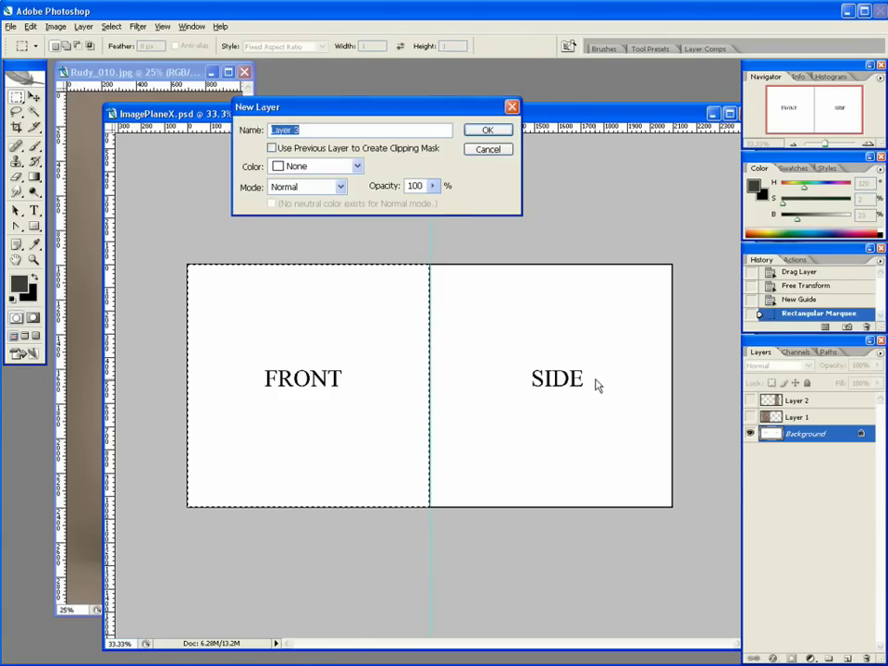
key("Return")
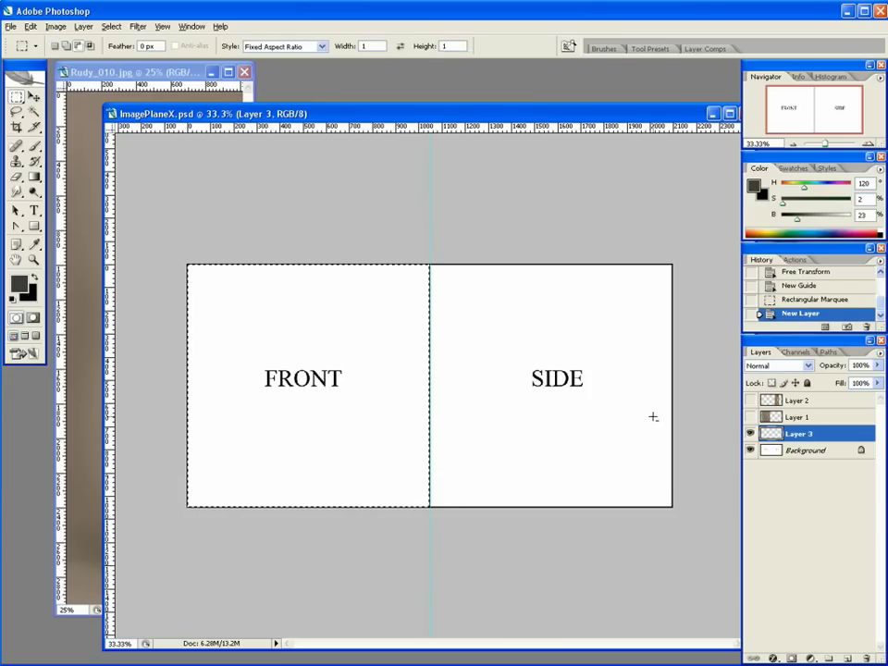
key("alt+BackSpace")
key("ctrl+d")
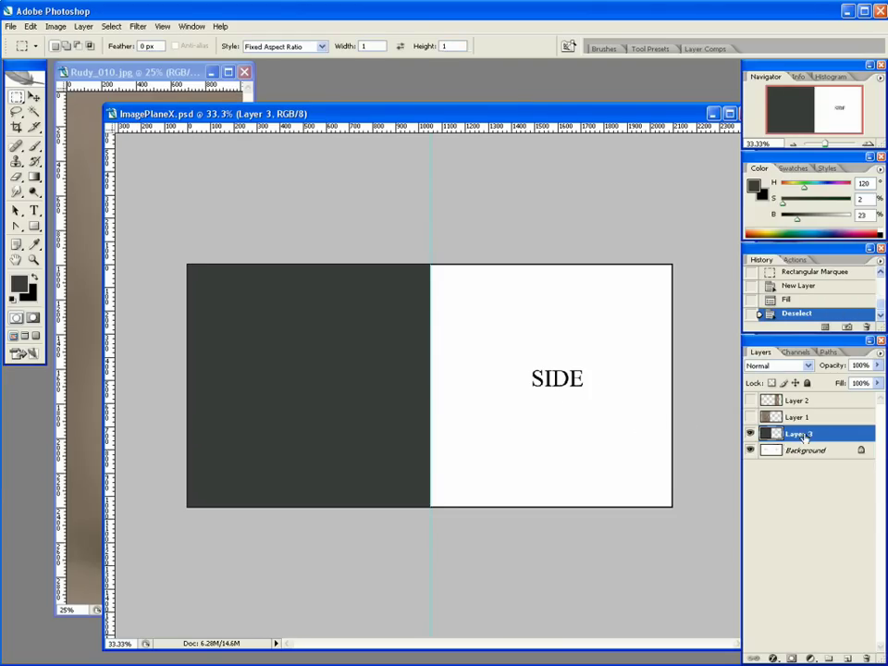
- Add centre guides for the FRONT and SIDE halves, then delete the dark Layer 3
left_click_drag(108, 458, 309, 460)
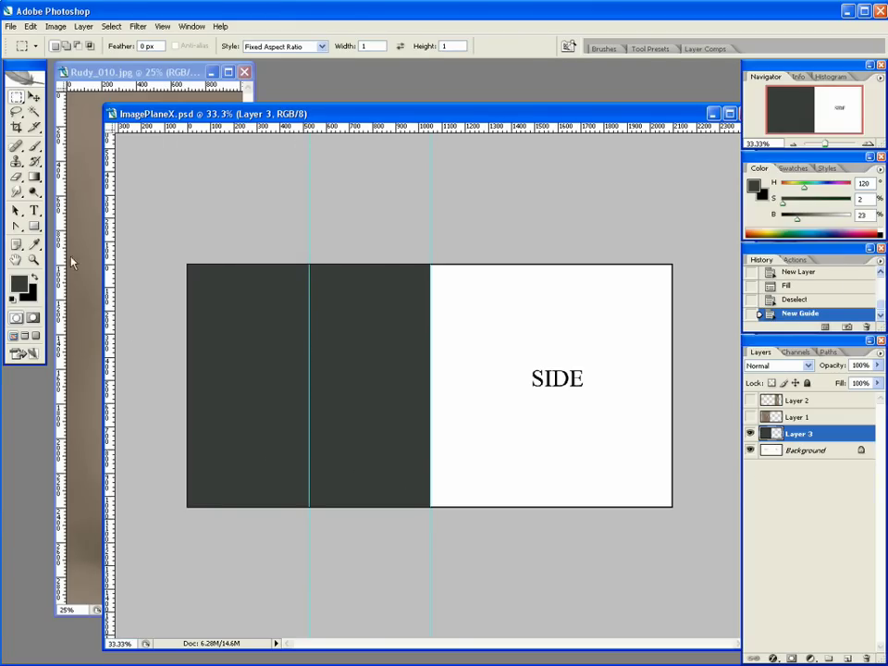
left_click(33, 96)
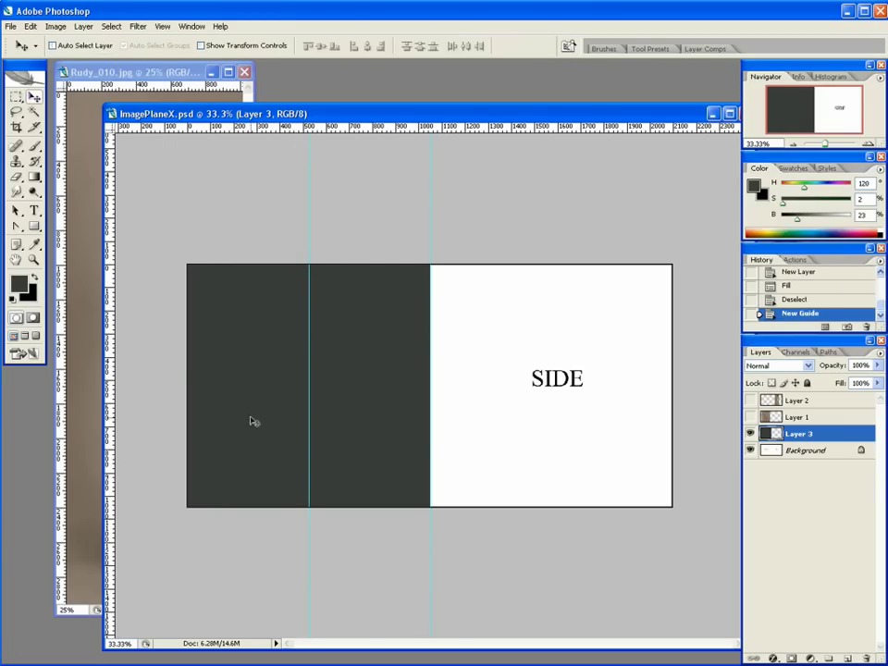
left_click_drag(258, 430, 499, 430)
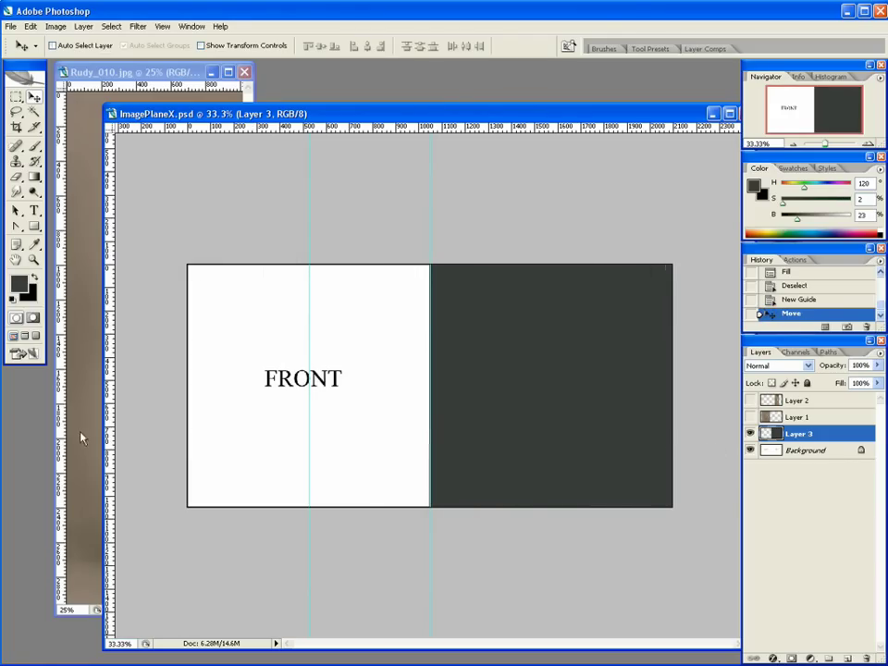
left_click_drag(109, 431, 551, 422)
left_click(749, 434)
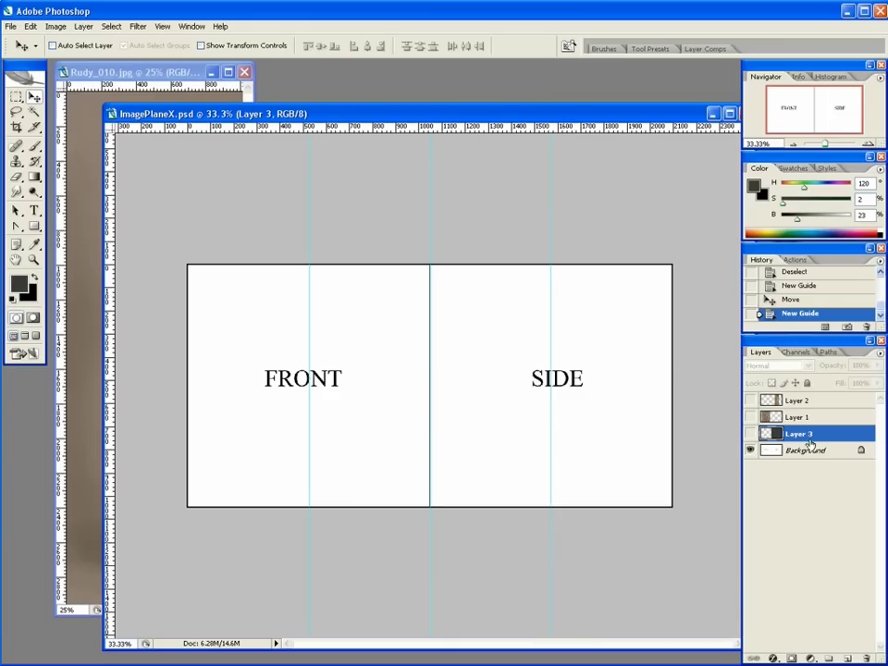
left_click_drag(808, 444, 866, 657)
- Make both reference photo layers visible and zoom the template to 50%
left_click(818, 426)
left_click_drag(749, 400, 748, 417)
key("z")
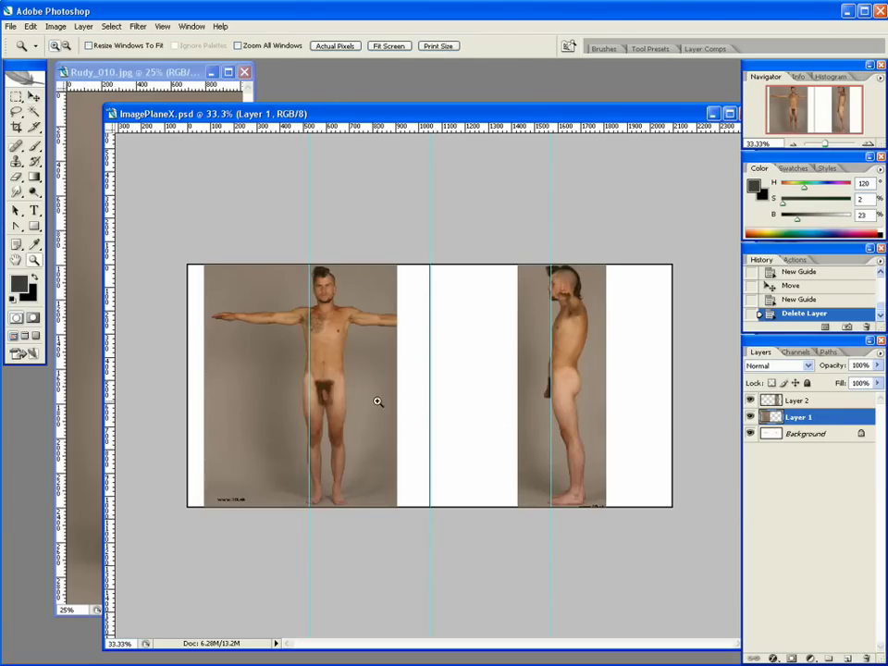
left_click(376, 404)
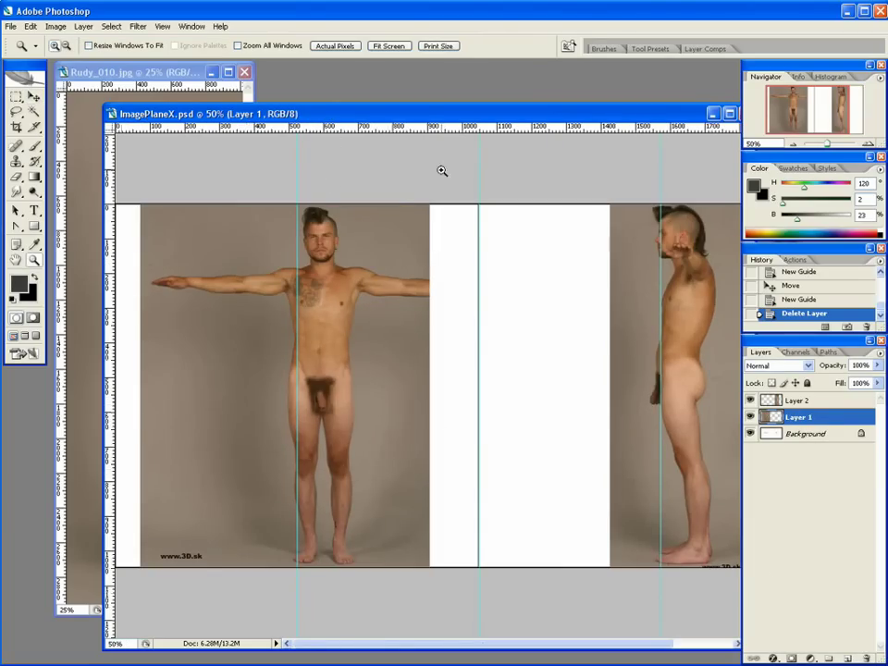
left_click_drag(424, 113, 369, 99)
- Shift the front photo left onto the front guide and zoom to 100% on the figure
key("v")
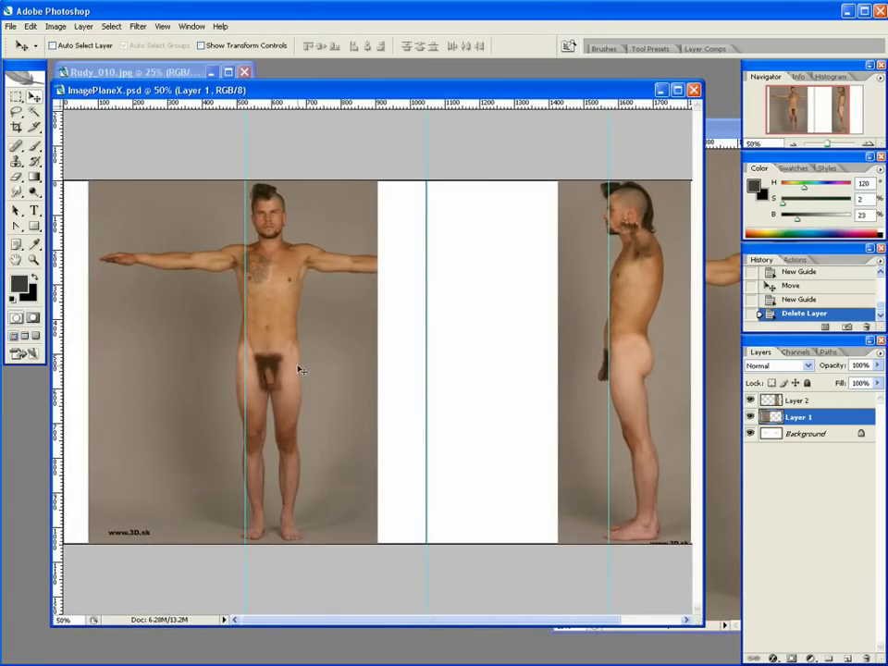
left_click_drag(301, 369, 277, 370)
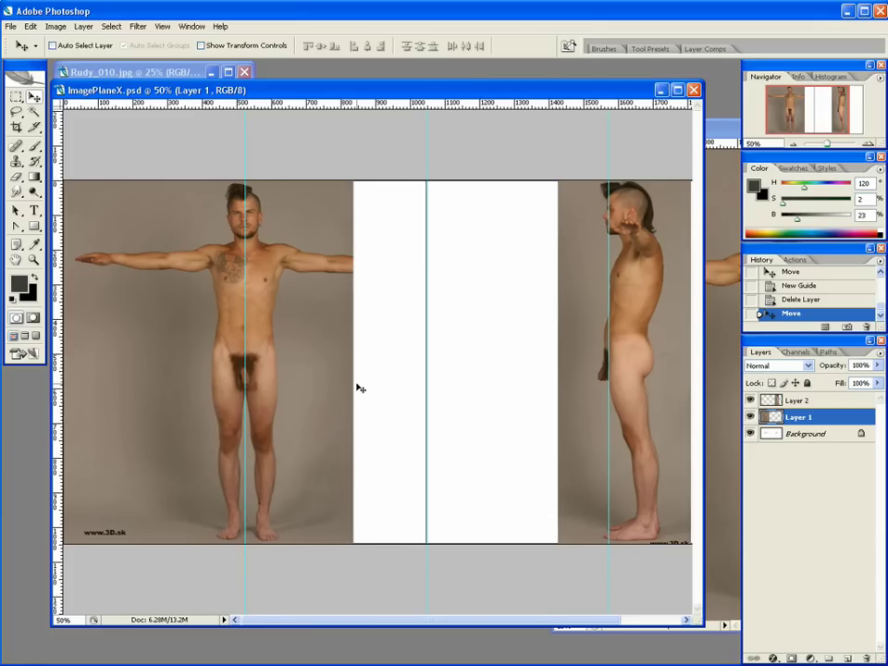
key("z")
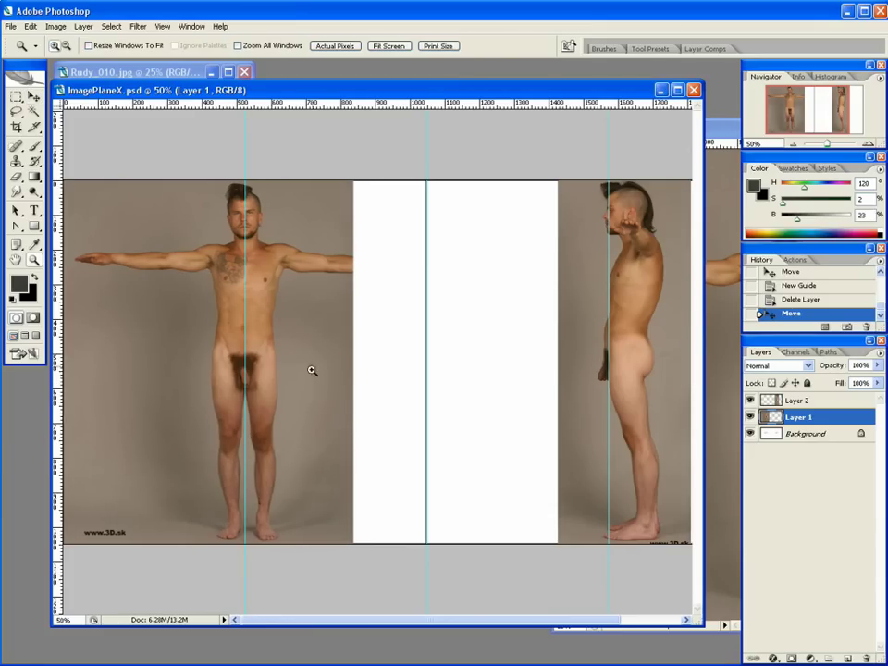
left_click(299, 294)
left_click(316, 309)
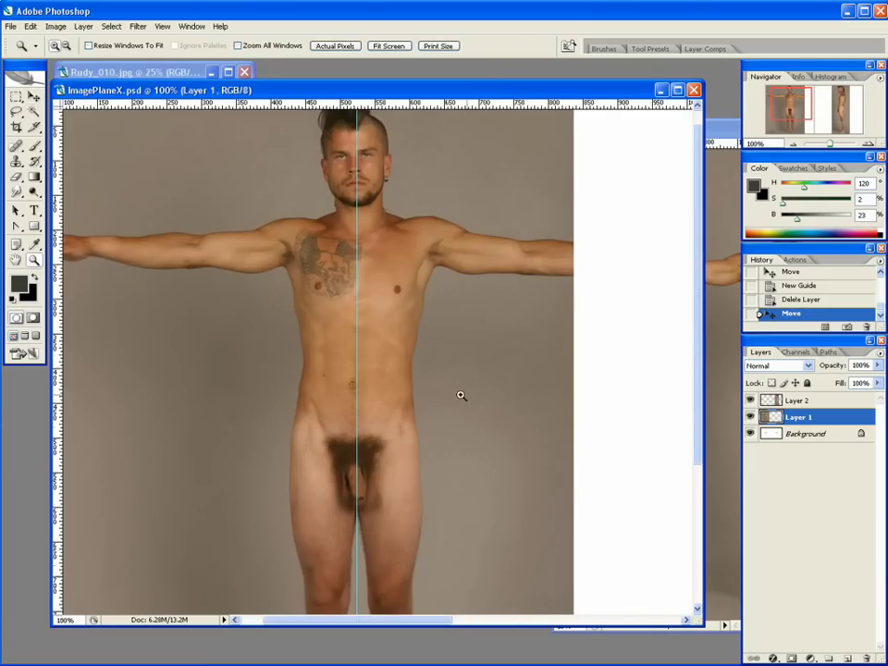
left_click_drag(410, 321, 381, 339)
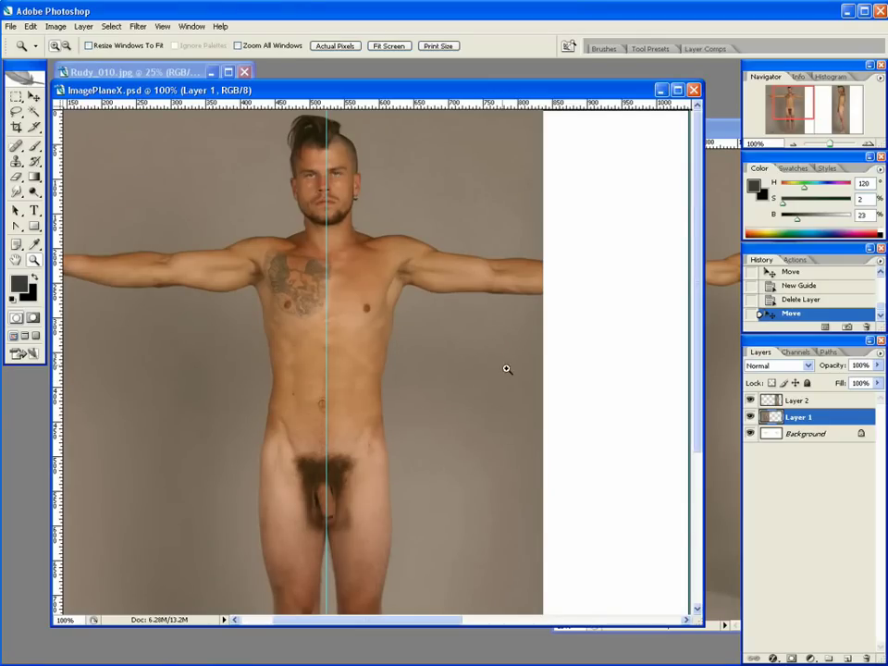
key("l")
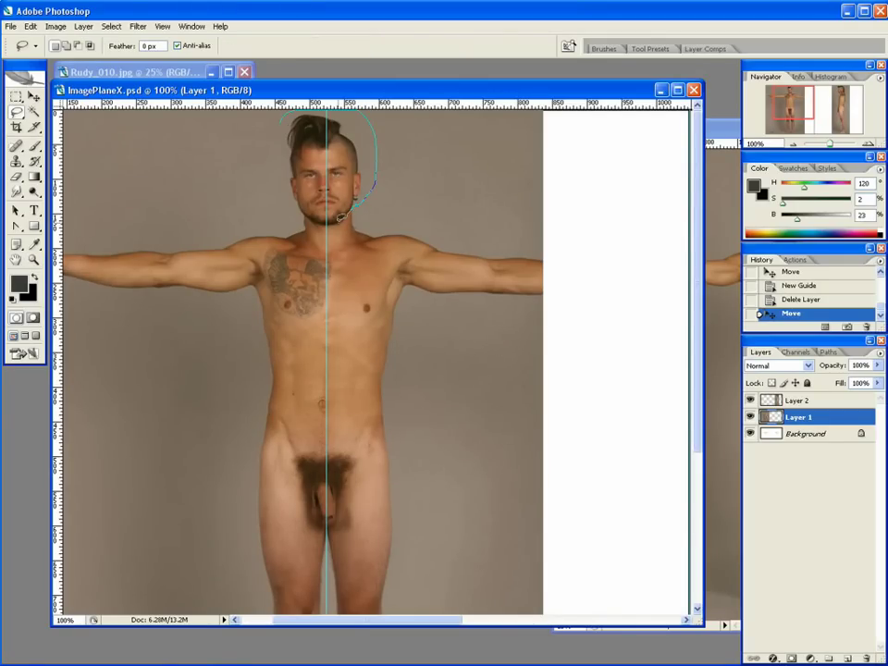
- Lasso the front figure's head and copy it onto a new layer, Layer 3, with Ctrl+J
left_click_drag(337, 219, 298, 211)
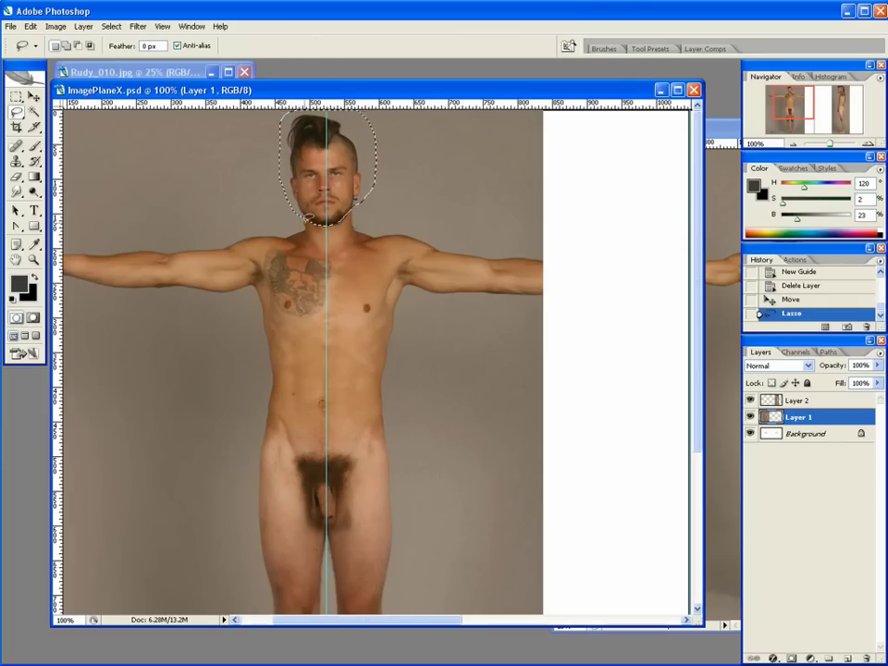
key("z")
left_click(323, 231)
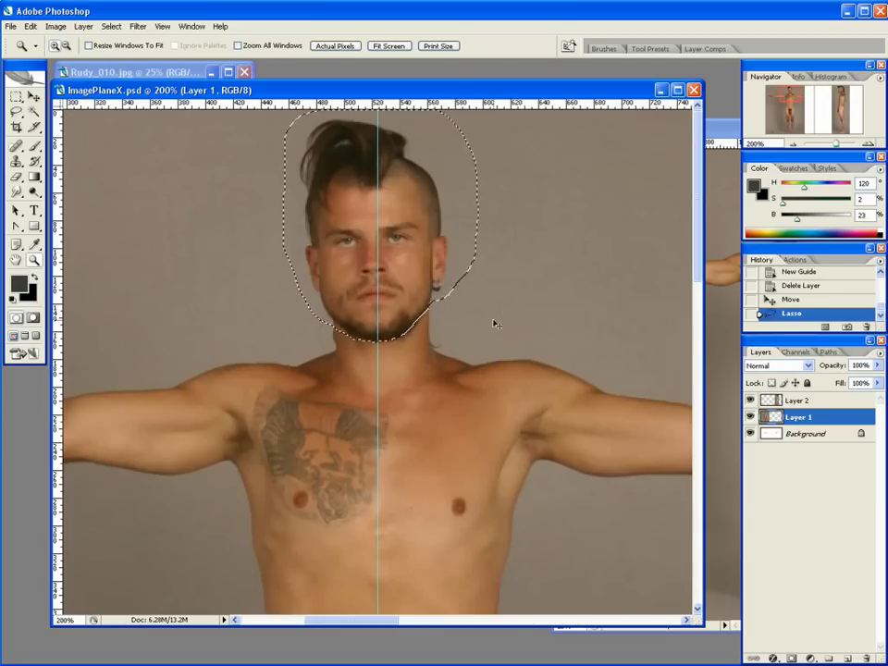
key("ctrl+d")
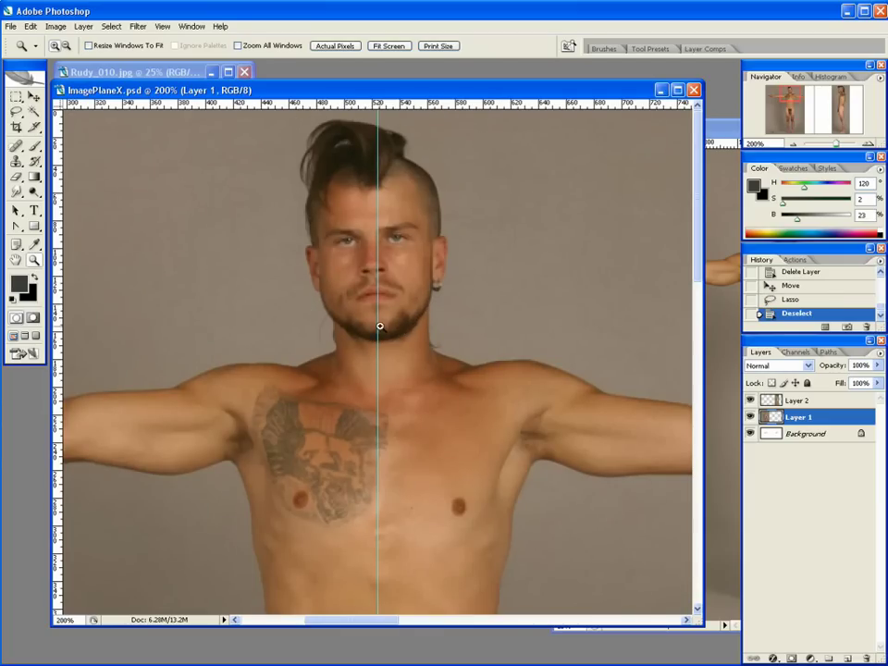
key("ctrl+z")
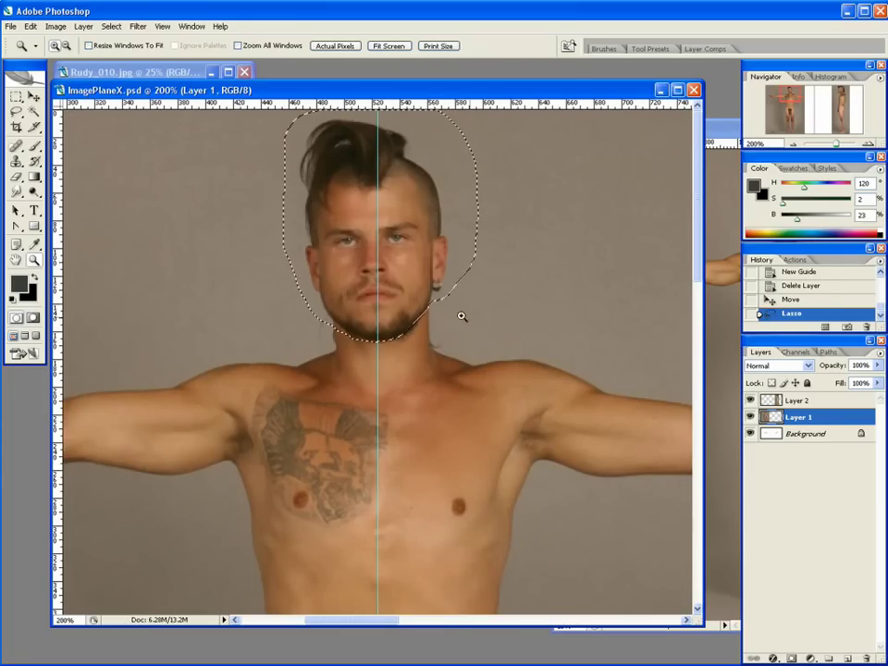
key("ctrl+j")
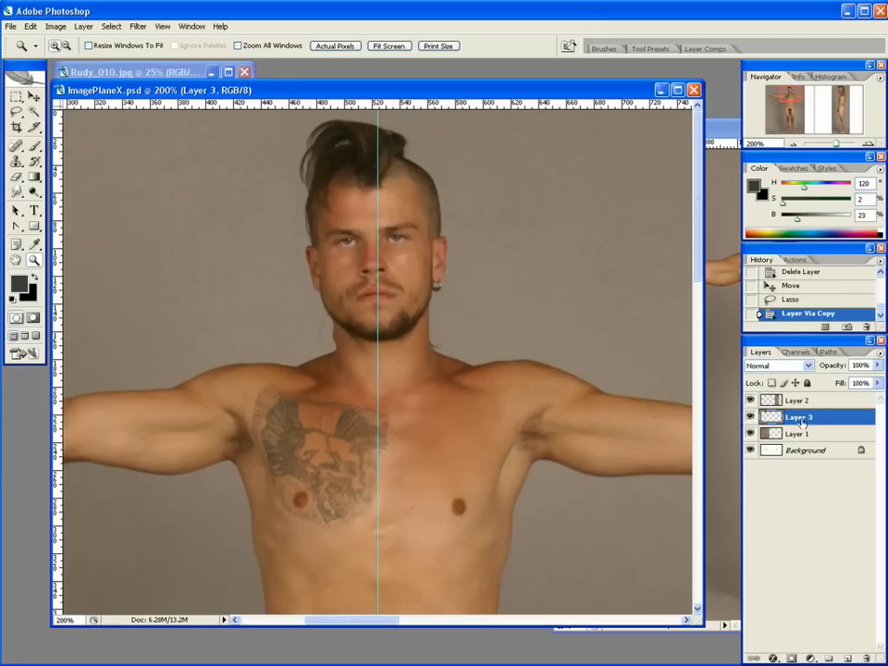
- Rotate the copied head about 3.8° and nudge it upright on the front centre guide
key("ctrl+t")
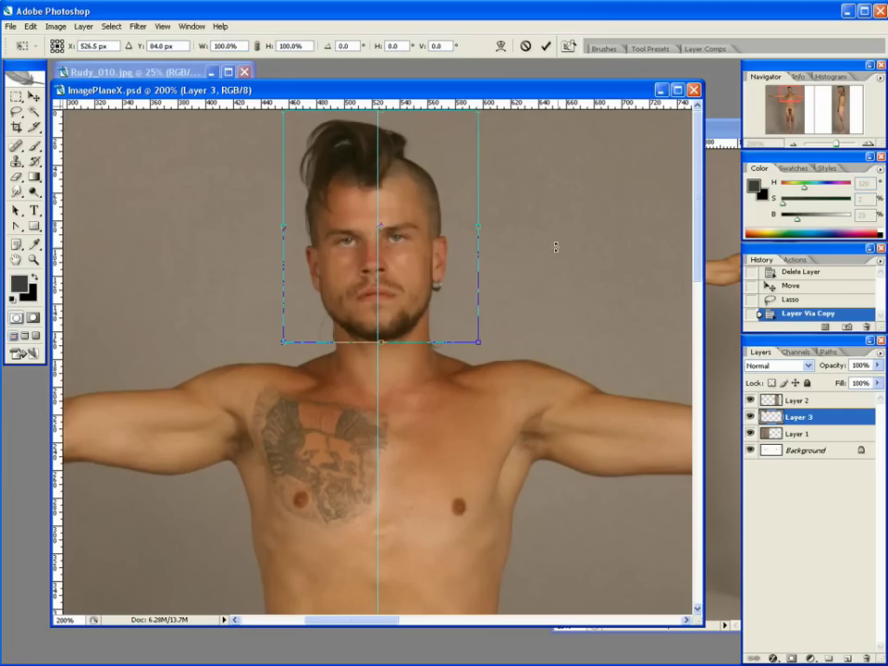
left_click_drag(571, 234, 571, 243)
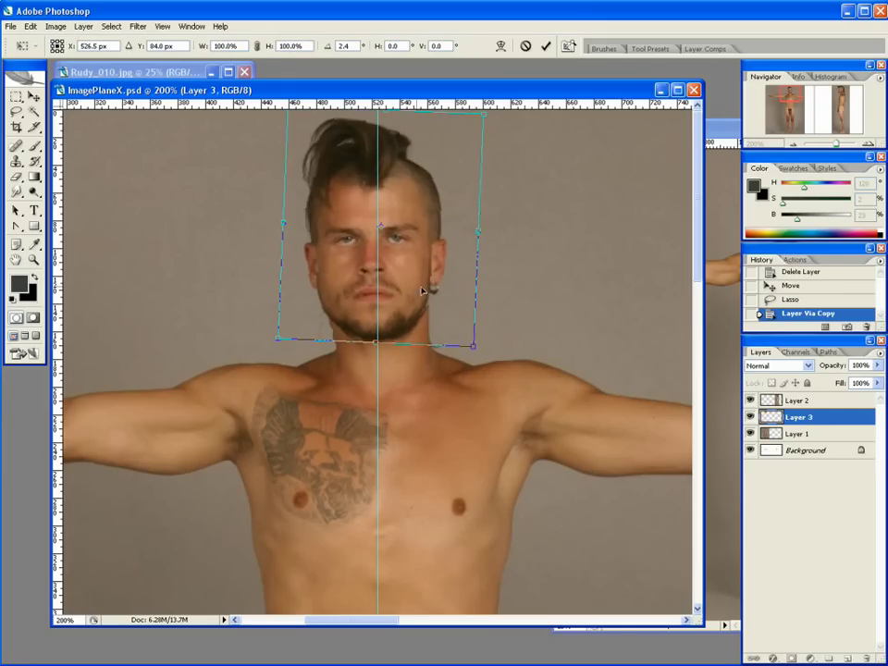
key("Right")
key("Right")
key("Right")
key("Right")
key("Right")
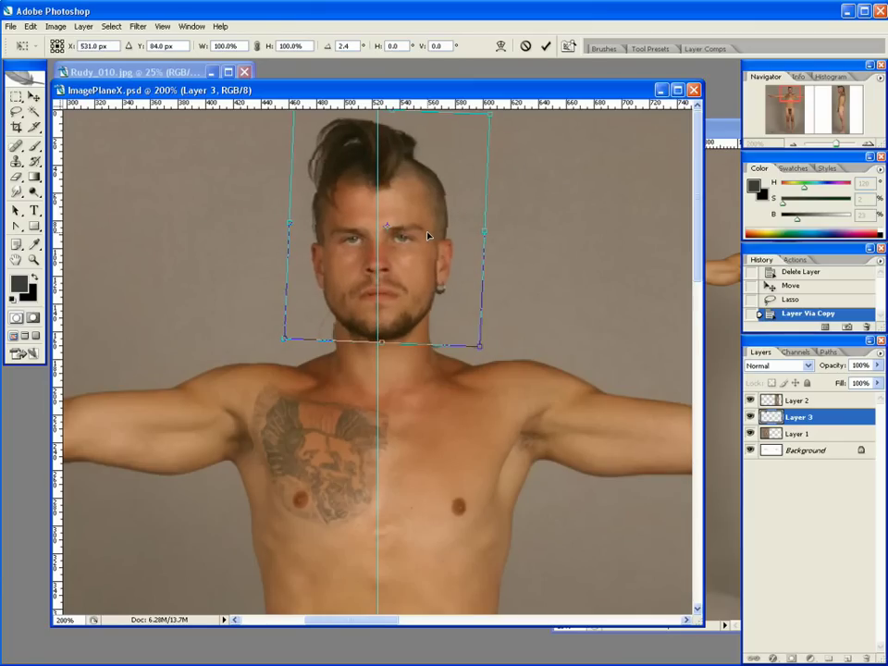
left_click_drag(623, 216, 616, 247)
key("Right")
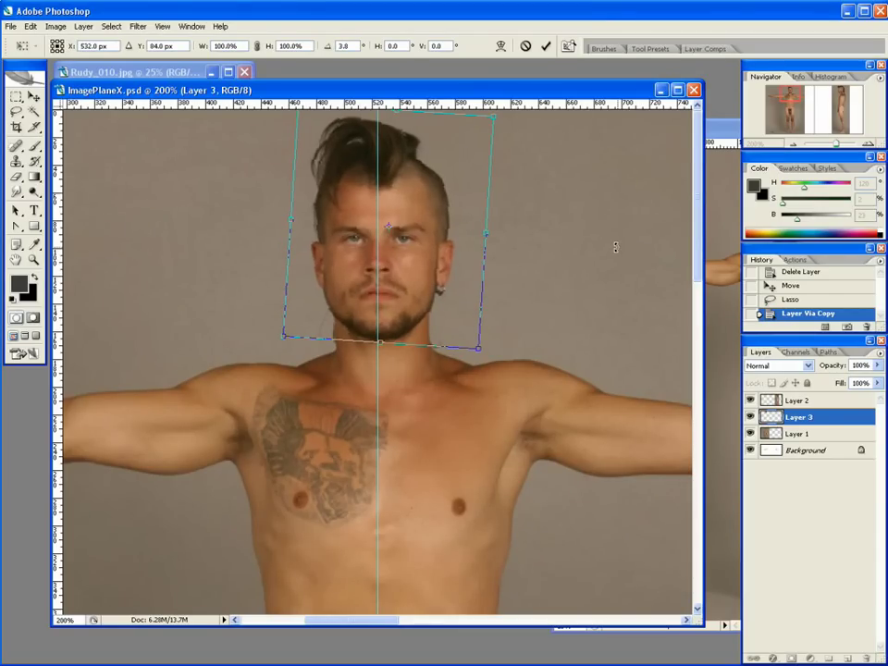
key("Left")
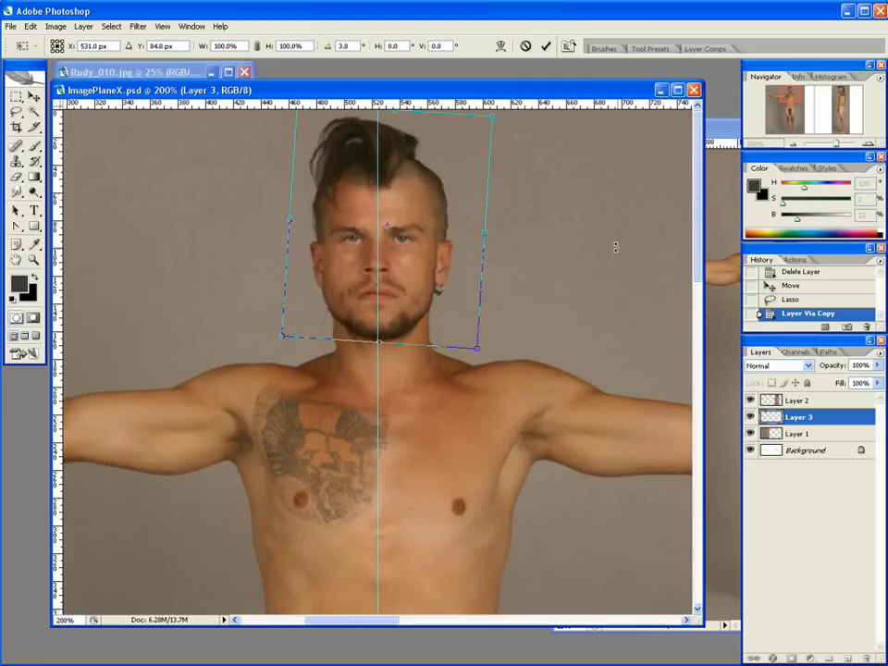
key("Return")
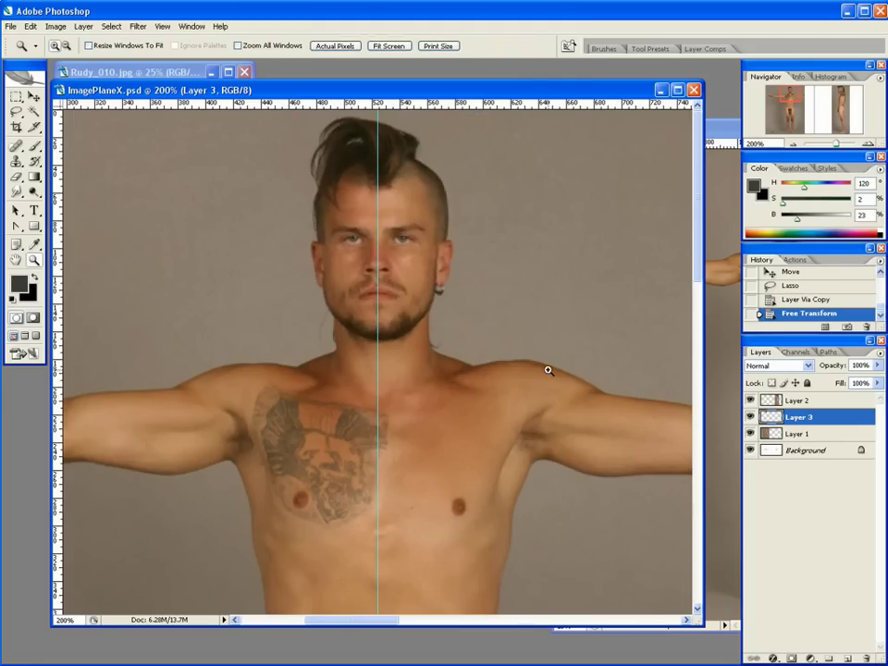
- Zoom out to 66.7% and move the side photo, Layer 2, left onto its centre guide
left_click_drag(606, 414, 285, 398)
left_click(512, 411, "alt")
left_click(536, 402, "alt")
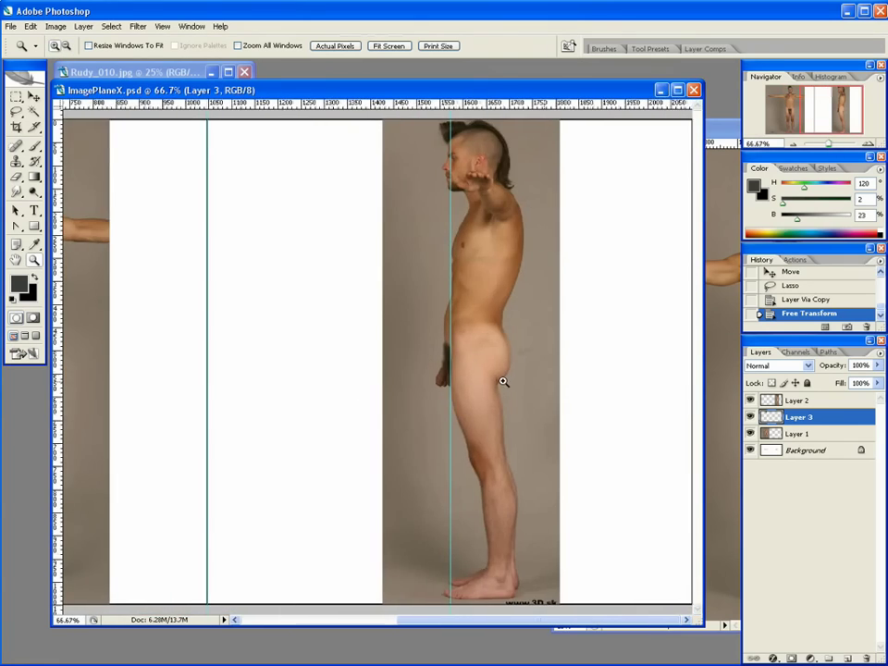
left_click(804, 401)
key("v")
left_click_drag(554, 385, 527, 389)
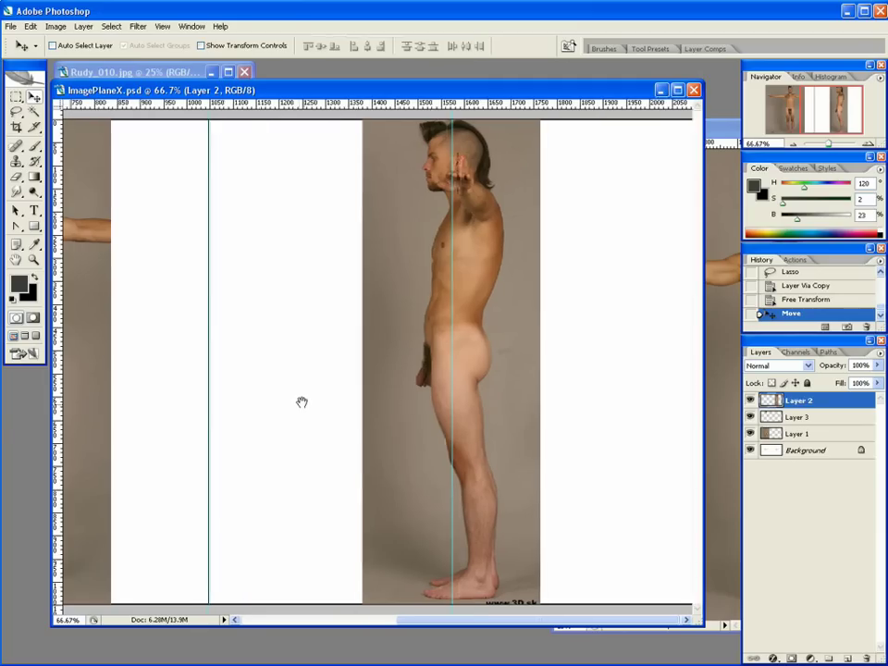
- Add horizontal guides at chin, chest, crotch, knees, ankles, head top, navel and hips
scroll(404, 400, "left", 3)
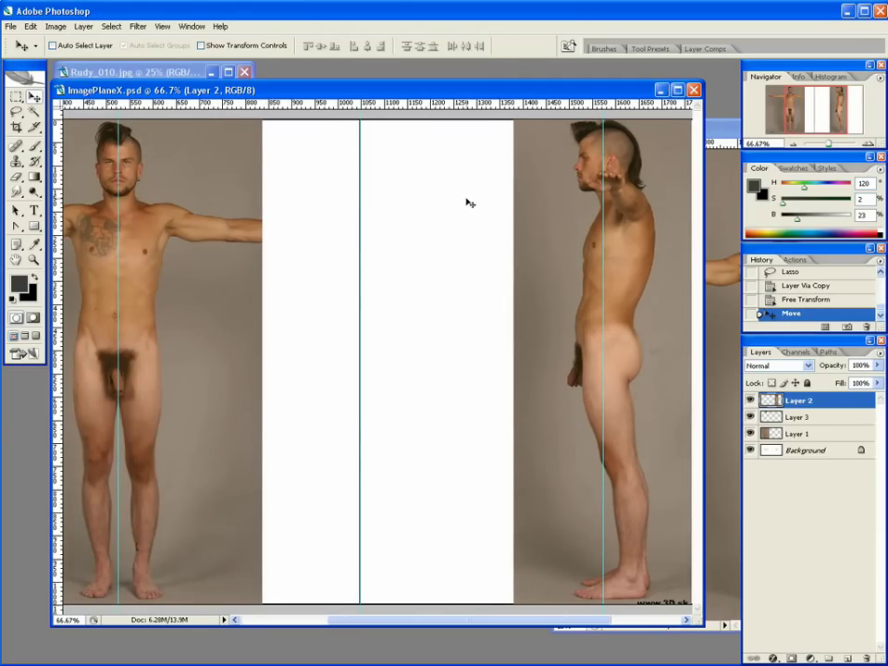
left_click_drag(319, 109, 319, 196)
left_click_drag(358, 109, 307, 249)
left_click_drag(368, 108, 323, 368)
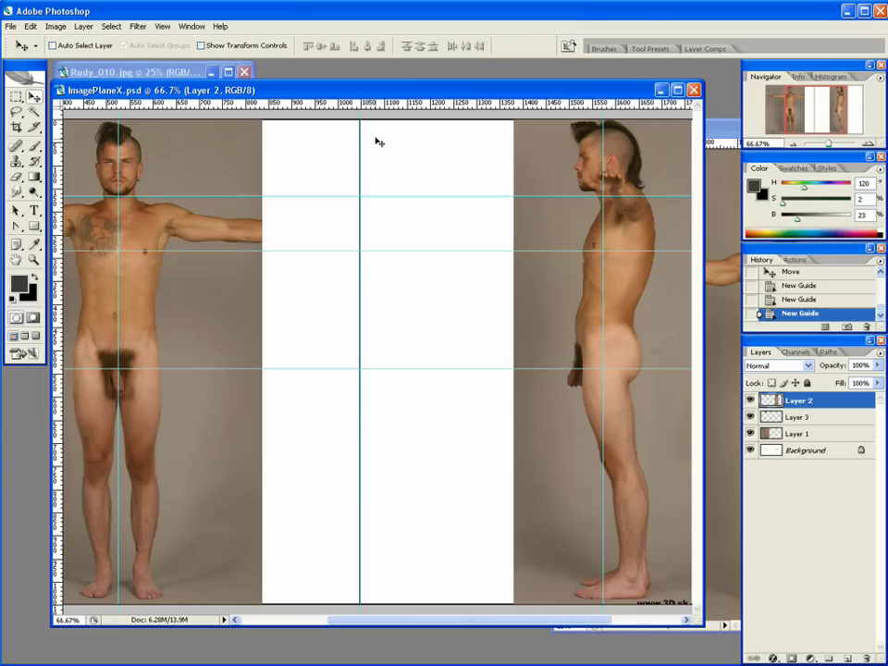
left_click_drag(382, 106, 323, 462)
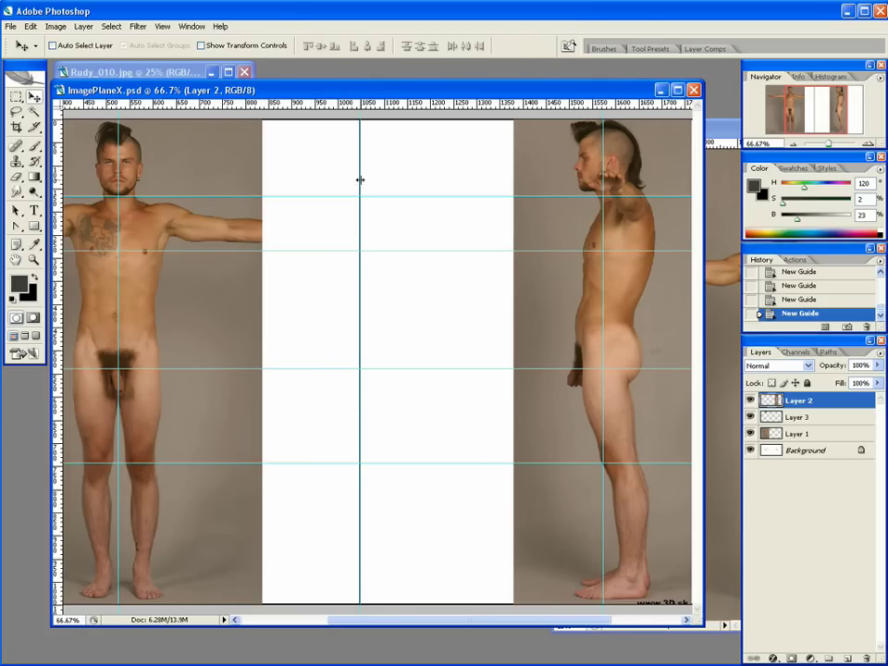
left_click_drag(351, 108, 278, 573)
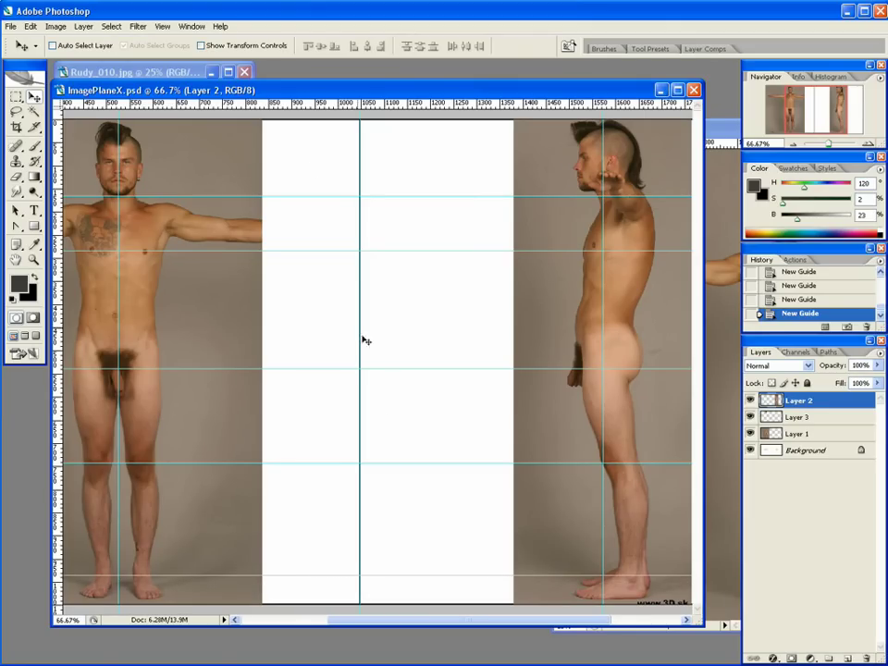
left_click_drag(296, 108, 286, 130)
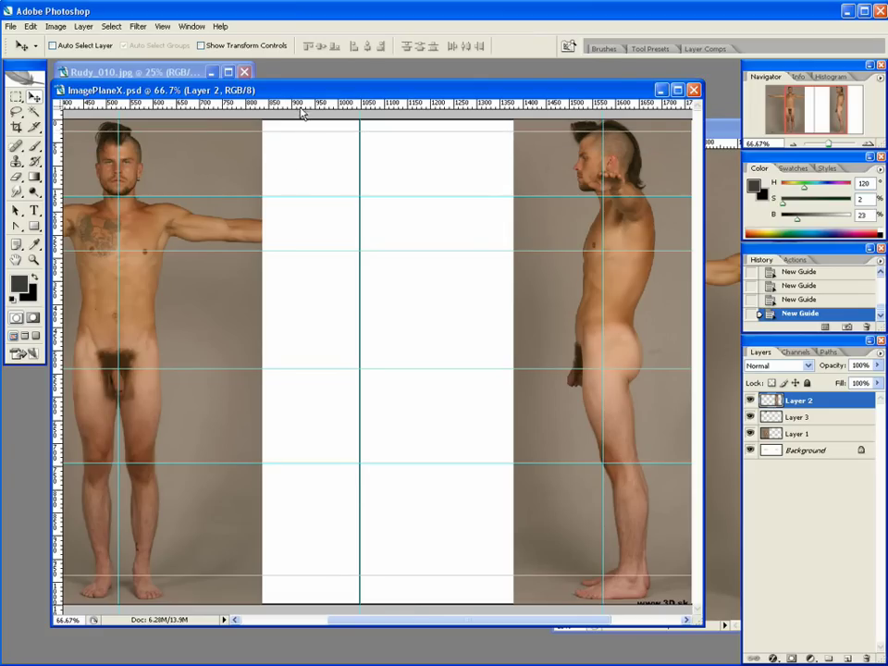
left_click_drag(305, 108, 279, 314)
left_click_drag(298, 108, 238, 348)
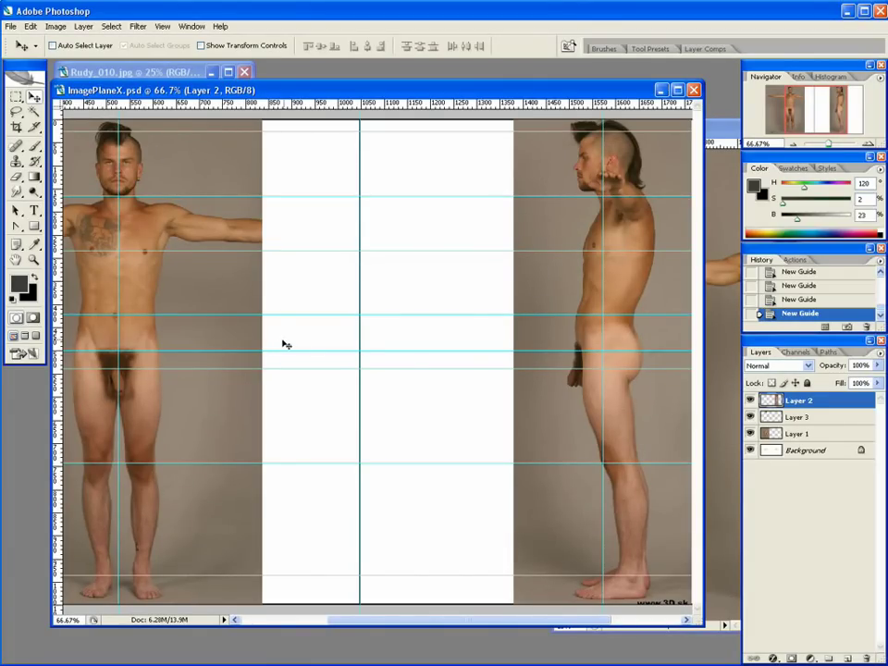
- Zoom in on the side figure and test-scale Layer 2, reverting it to 100%
key("z")
left_click(414, 378)
left_click_drag(303, 372, 509, 419)
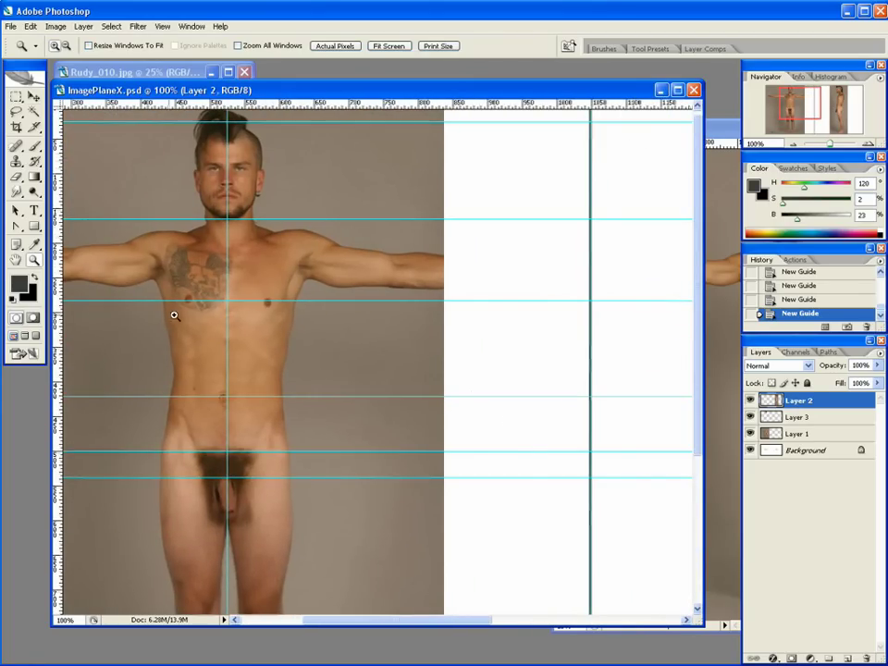
left_click_drag(503, 376, 416, 395)
left_click(440, 392, "alt")
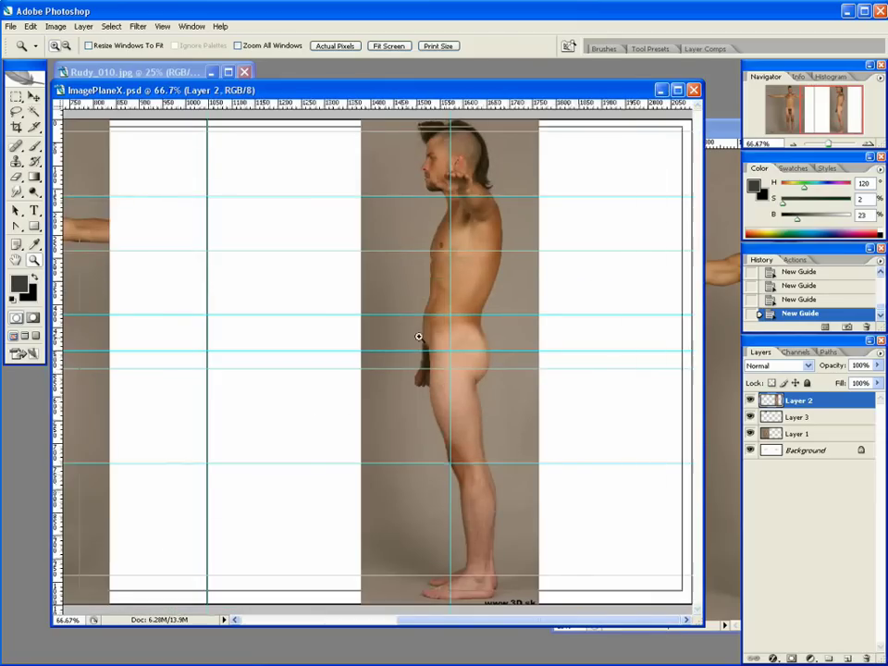
left_click(419, 338)
left_click(419, 337, "alt")
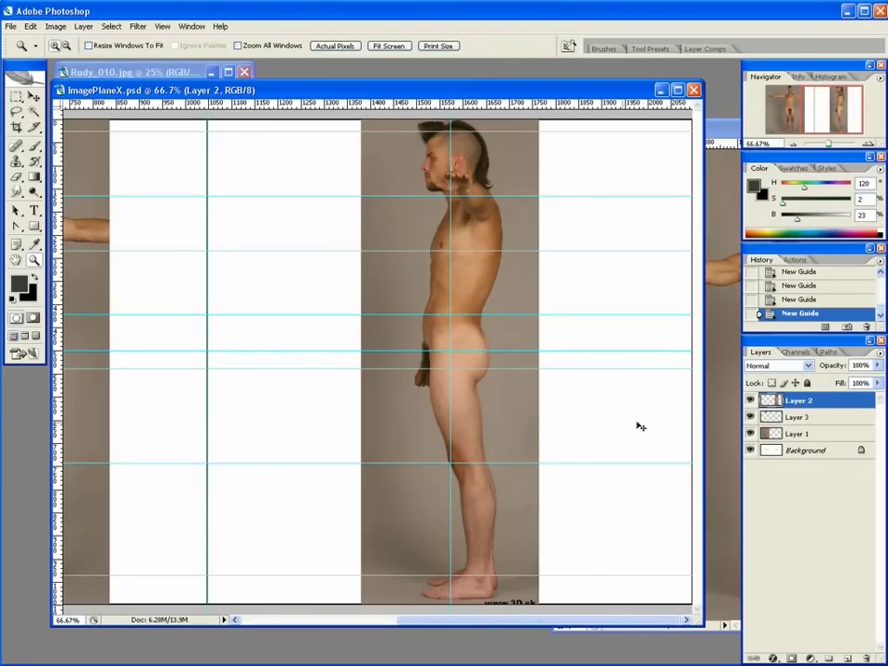
key("ctrl+t")
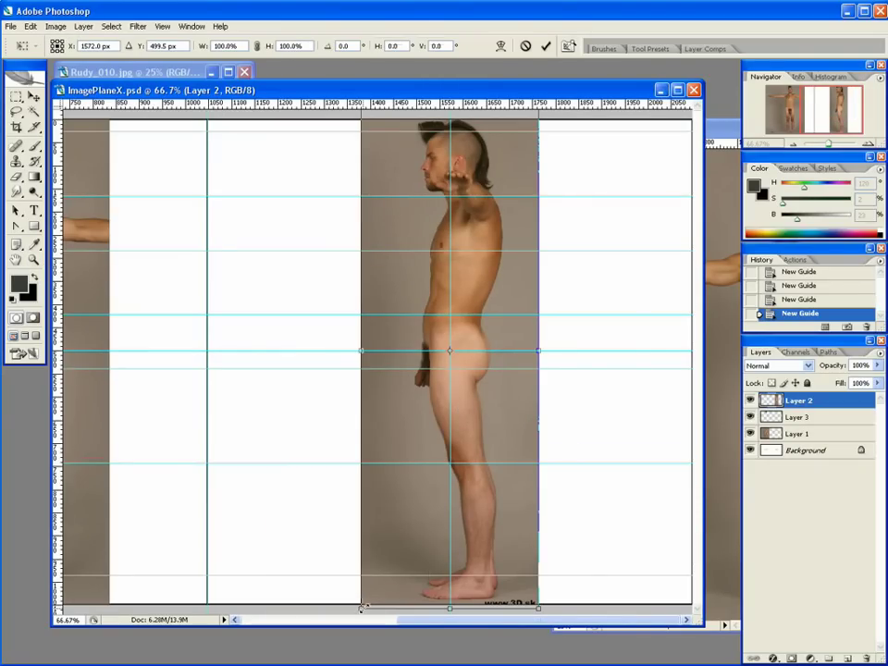
left_click_drag(361, 606, 340, 622, "shift")
key("ctrl+z")
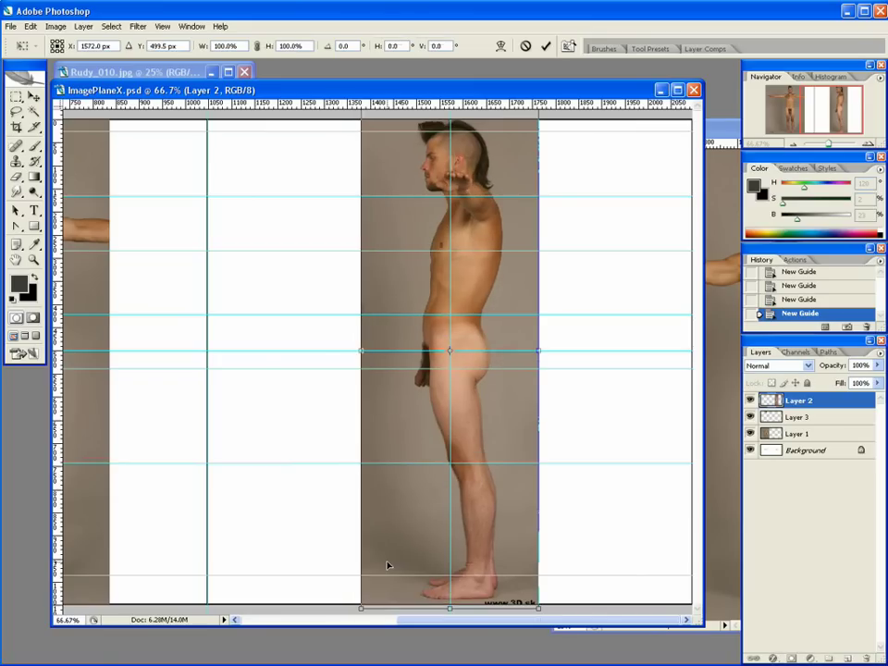
- Nudge the side photo down and compare both figures against the guides
key("Down")
key("Down")
key("Down")
key("Down")
key("Down")
key("Down")
key("Down")
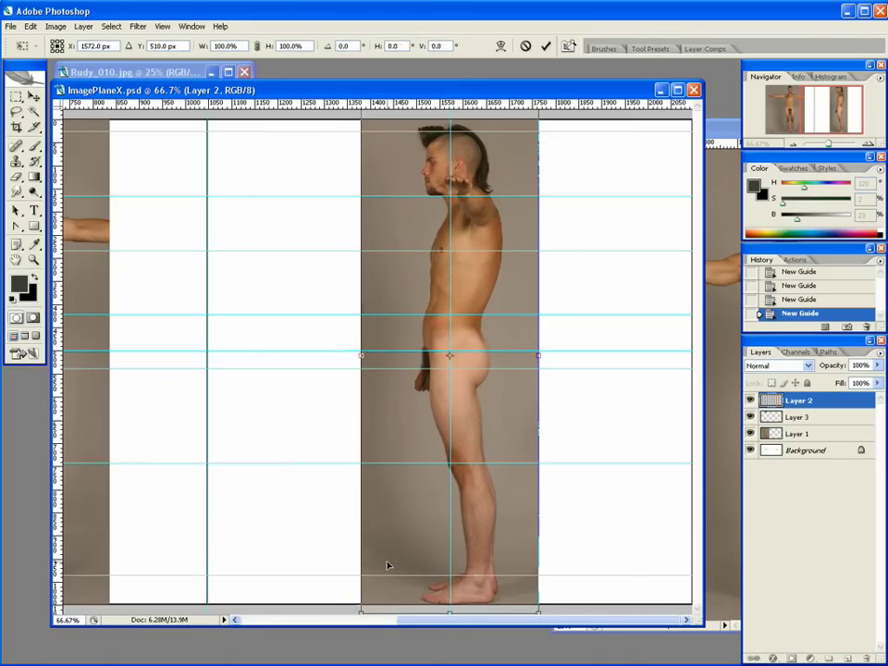
left_click_drag(302, 266, 236, 281)
left_click_drag(288, 301, 432, 325)
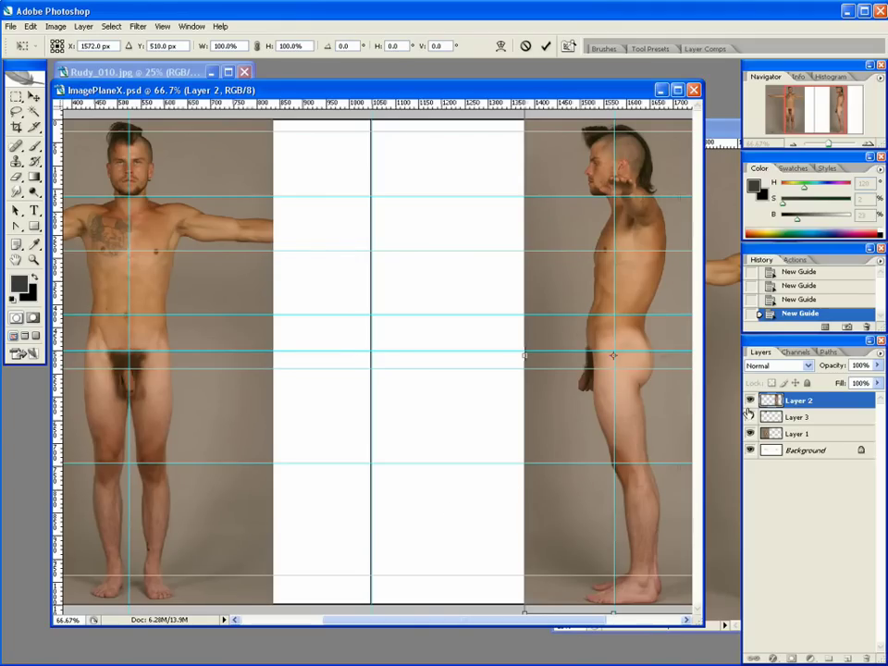
key("ctrl+semicolon")
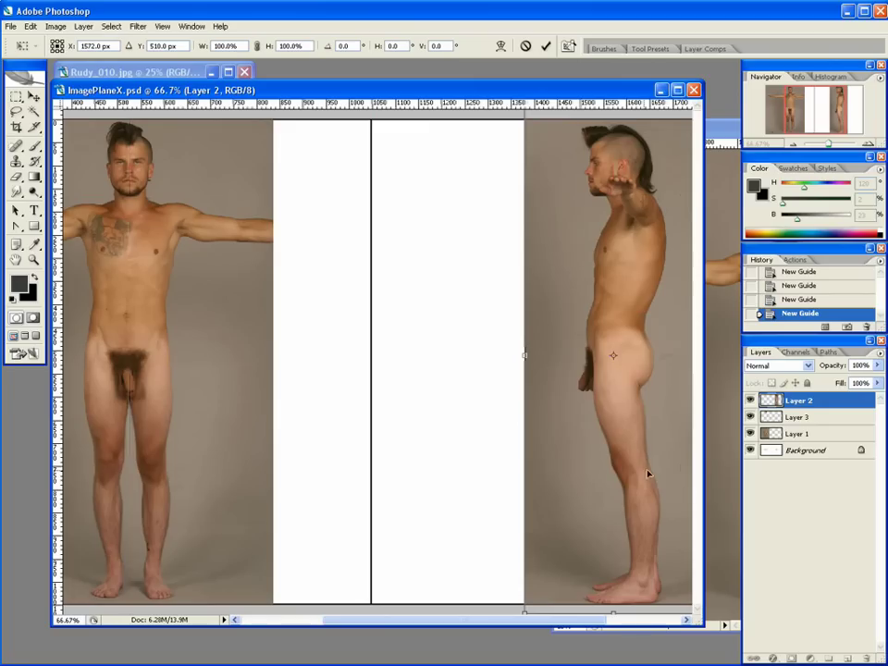
key("ctrl+semicolon")
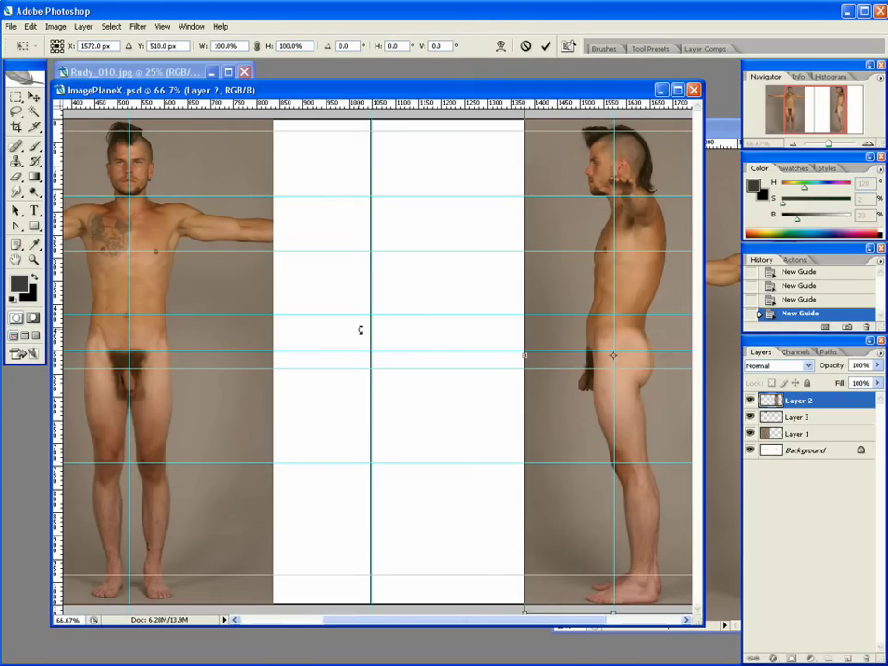
- Apply the side photo's transform and move a horizontal guide up slightly
key("Return")
key("z")
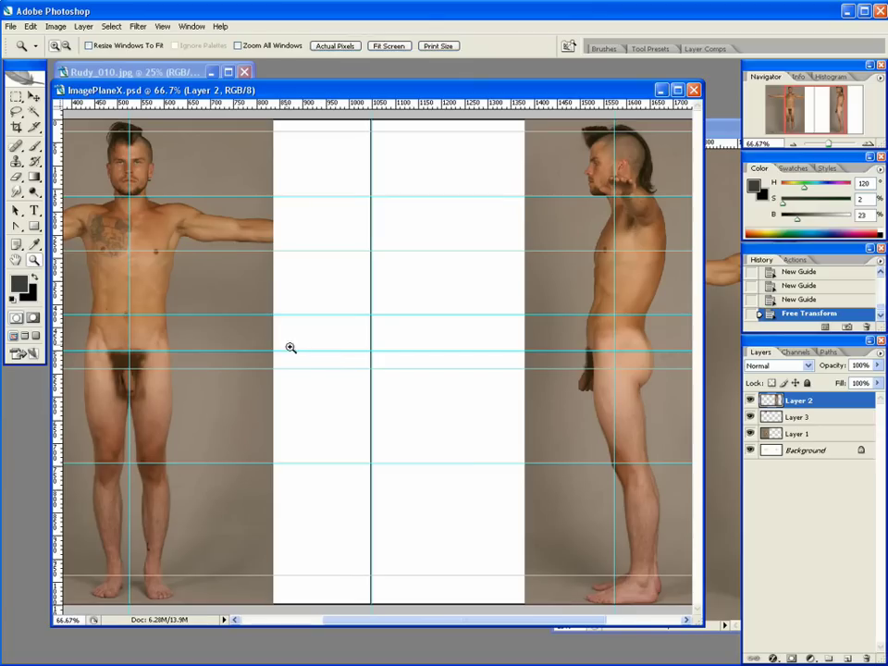
key("v")
mouse_move(275, 351)
left_mouse_down()
mouse_move(281, 321)
mouse_move(276, 348)
mouse_move(280, 333)
left_mouse_up()
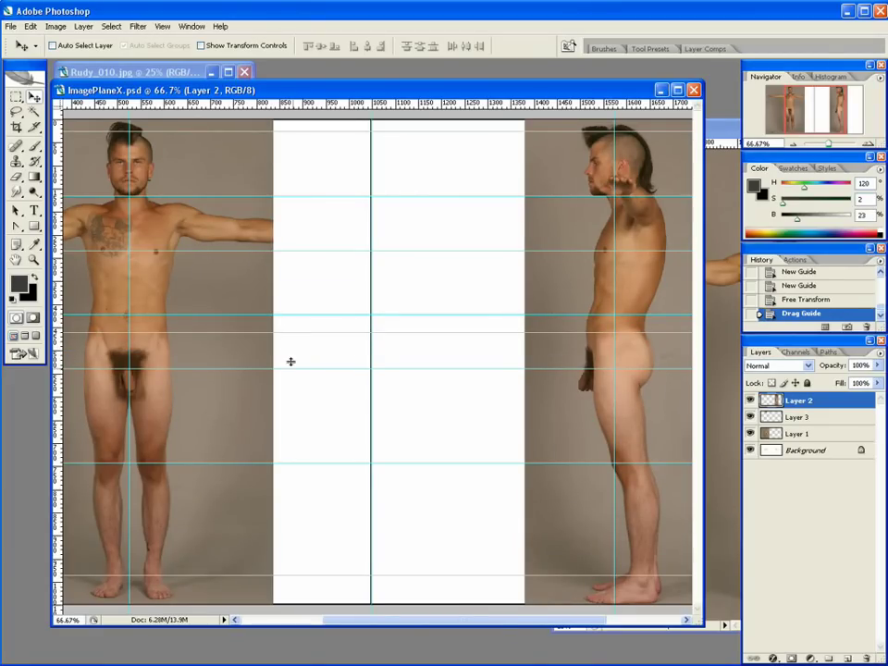
- Zoom out to the whole sheet and fill the Background layer with dark grey
key("z")
left_click(298, 435, "alt")
left_click(328, 437, "alt")
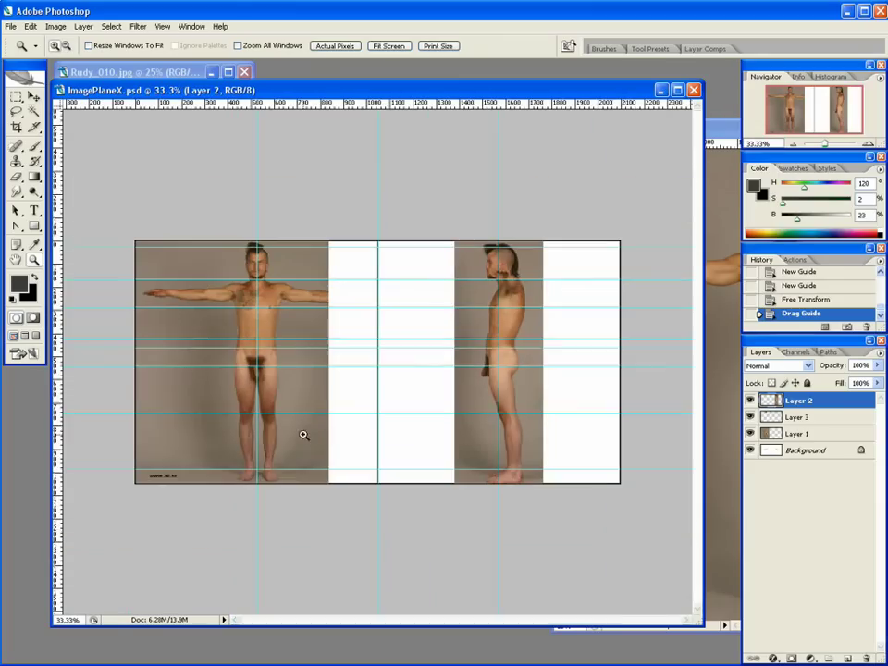
left_click(781, 451)
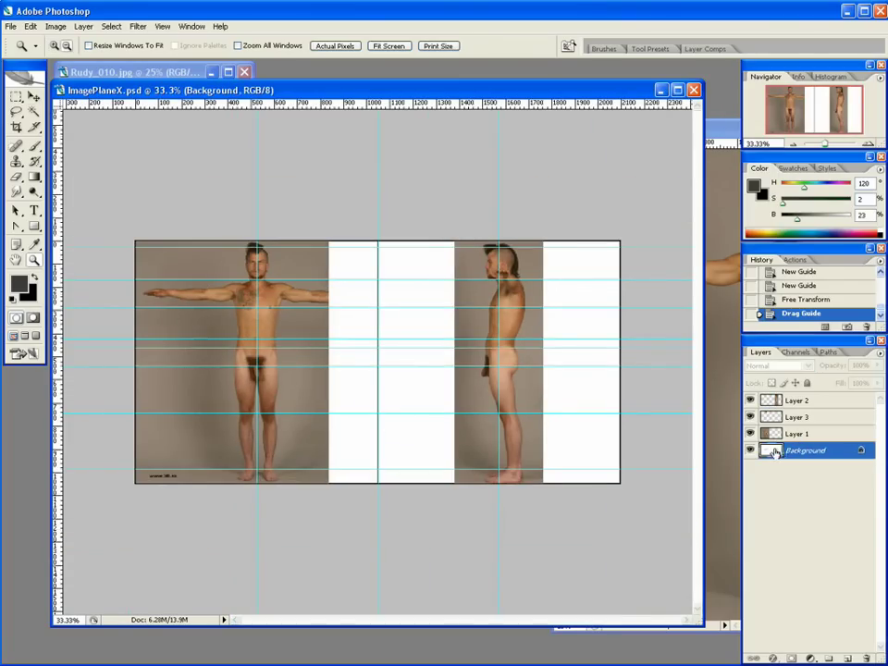
key("alt+BackSpace")
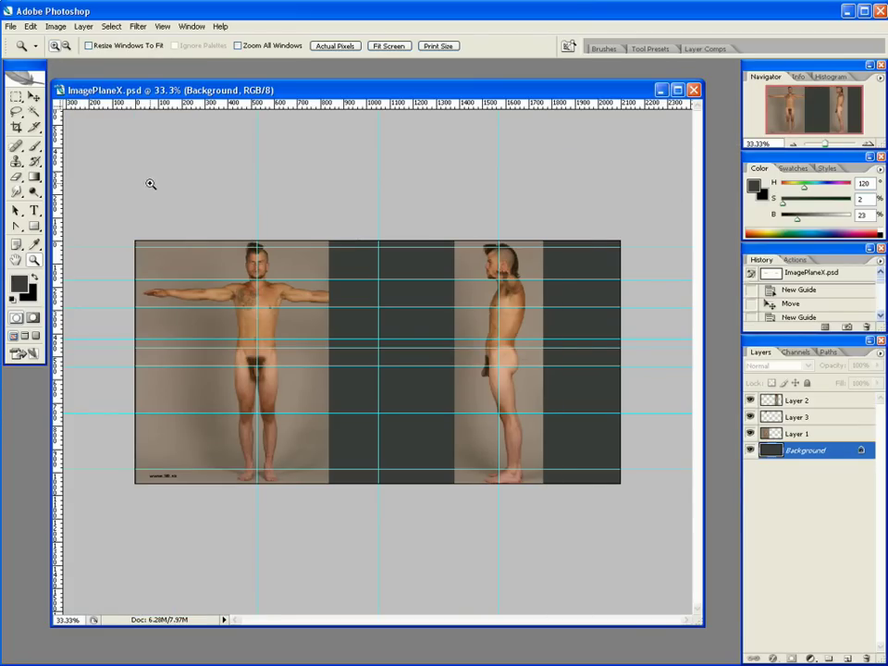
- Open the arm photo Rudy_022.jpg, browsing the Open dialog in Thumbnails view
key("ctrl+o")
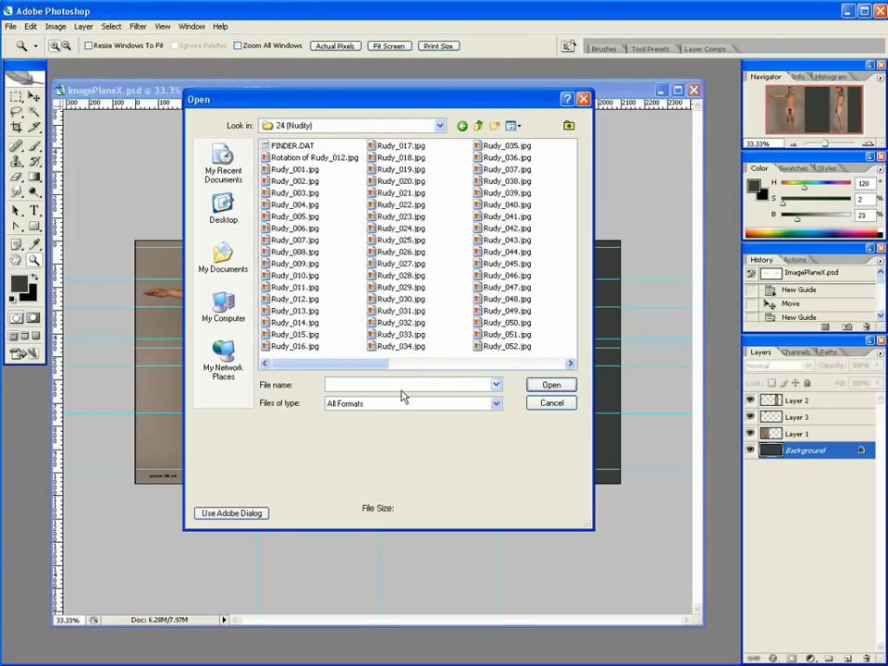
left_click(512, 126)
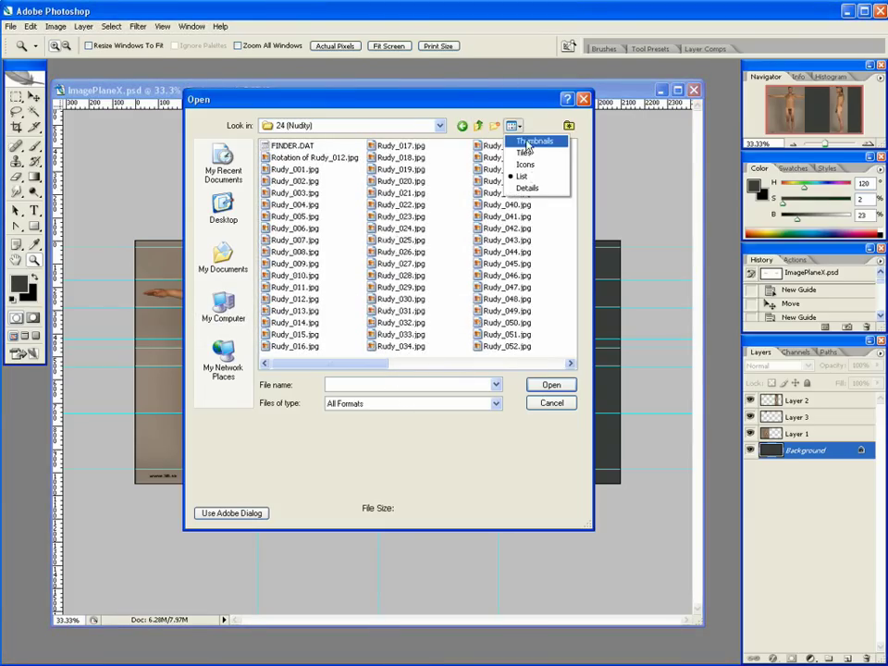
left_click(527, 144)
left_click_drag(570, 161, 587, 172)
left_click(476, 205)
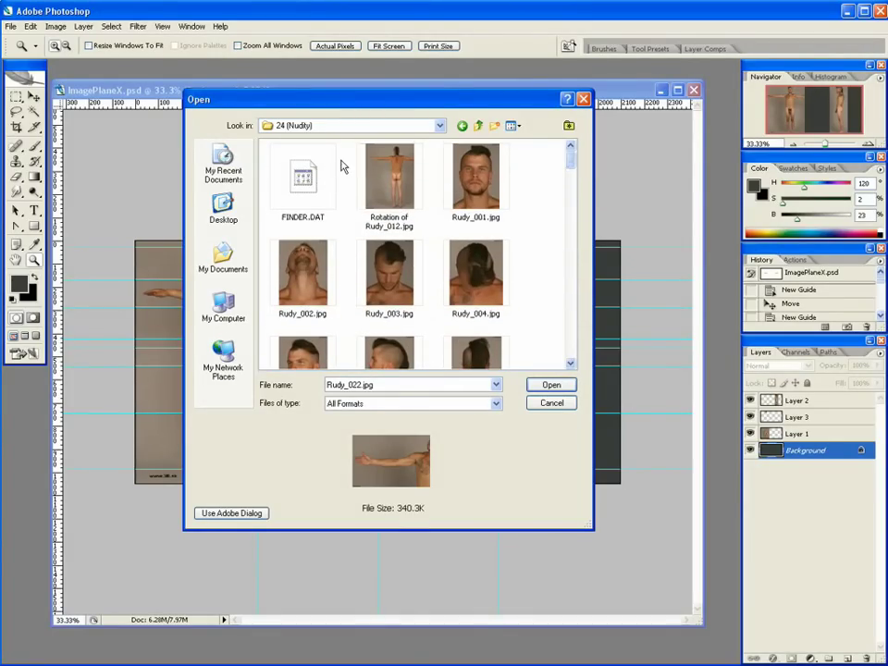
left_click_drag(567, 170, 569, 194)
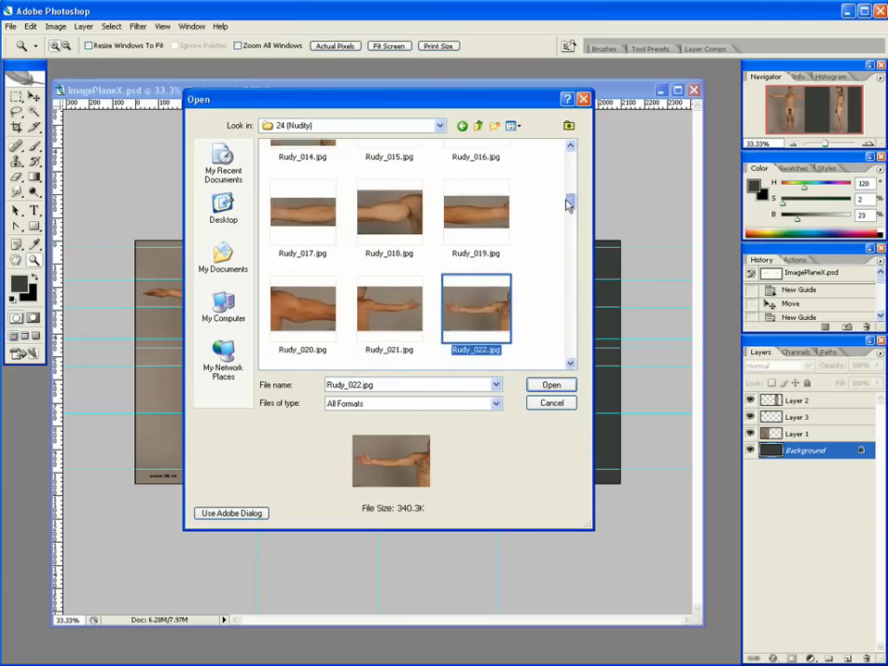
left_click(551, 384)
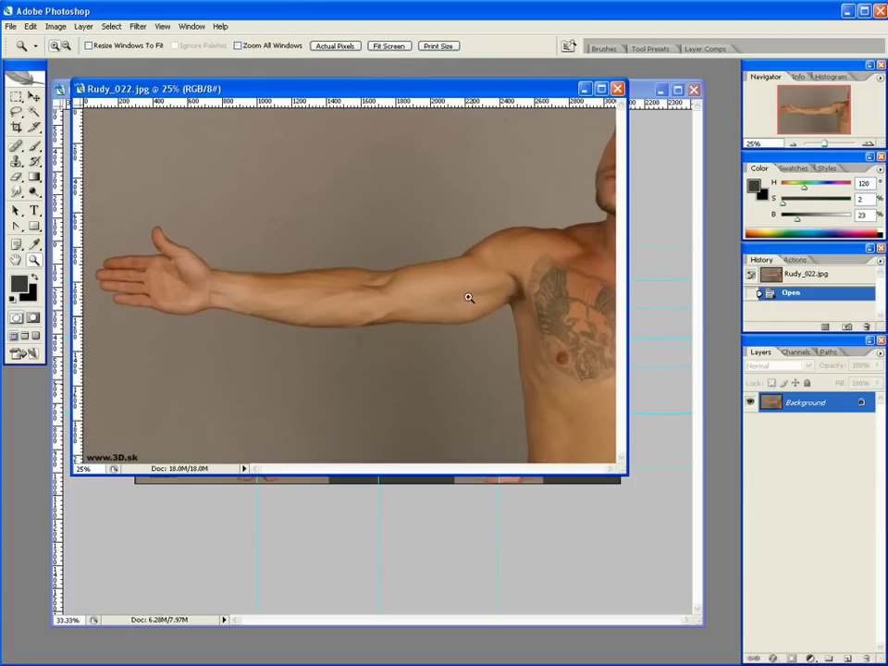
- Copy the Rudy_022 photo into ImagePlaneX.psd as Layer 4 at the top of the stack
left_click_drag(391, 91, 592, 383)
left_click_drag(791, 404, 293, 341)
left_click_drag(801, 453, 758, 399)
- Scale Layer 4 to about 19.4% and place it over the front figure's outstretched arm
key("ctrl+t")
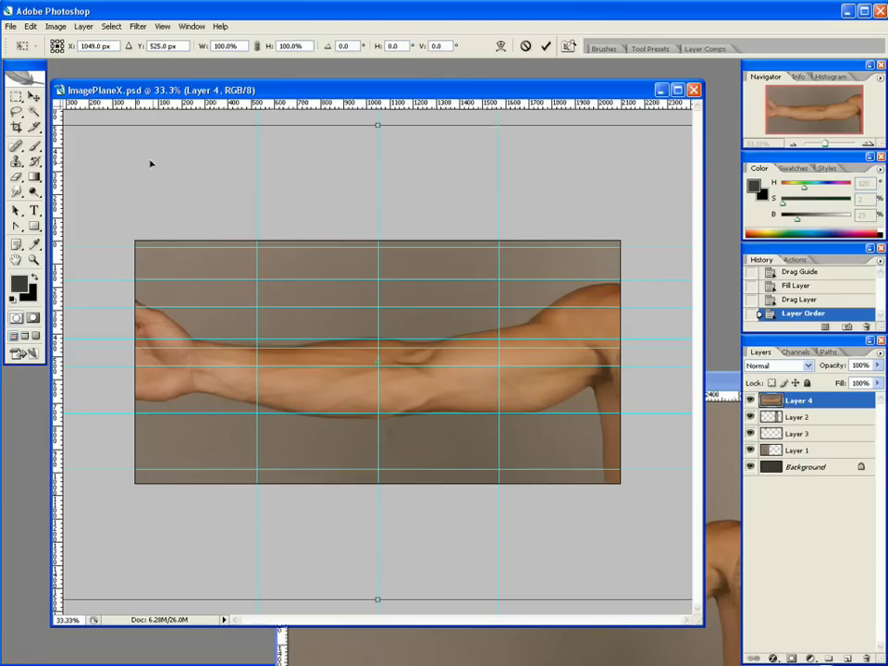
left_click_drag(180, 189, 92, 288)
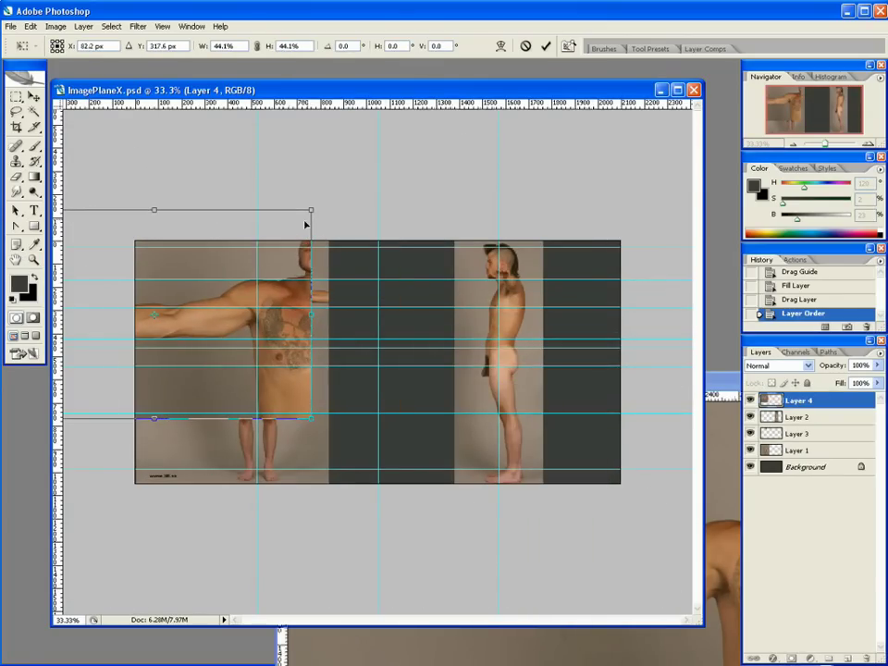
left_click_drag(311, 208, 206, 287, "shift")
left_click_drag(258, 241, 228, 261, "shift")
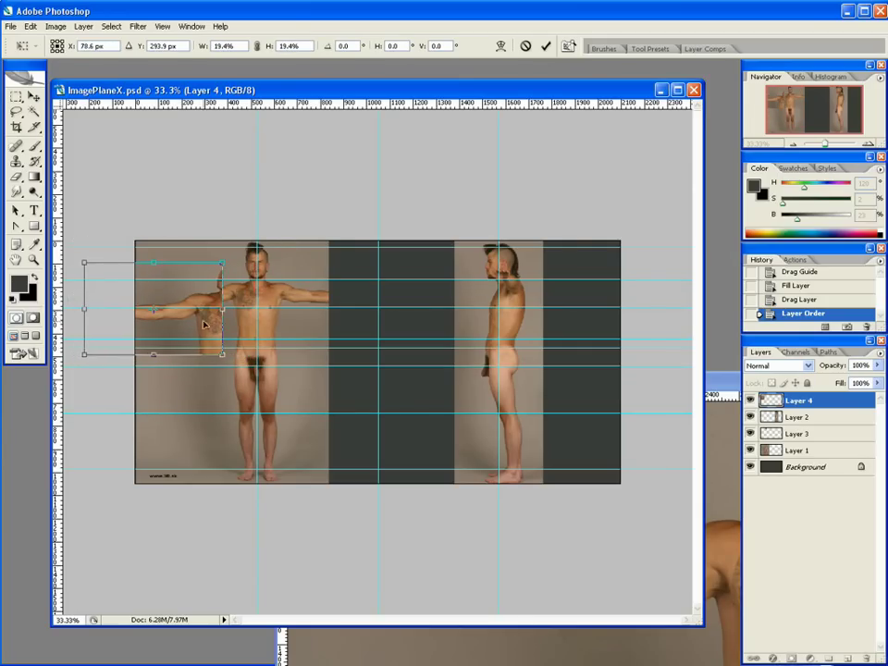
left_click_drag(199, 298, 231, 284)
key("z")
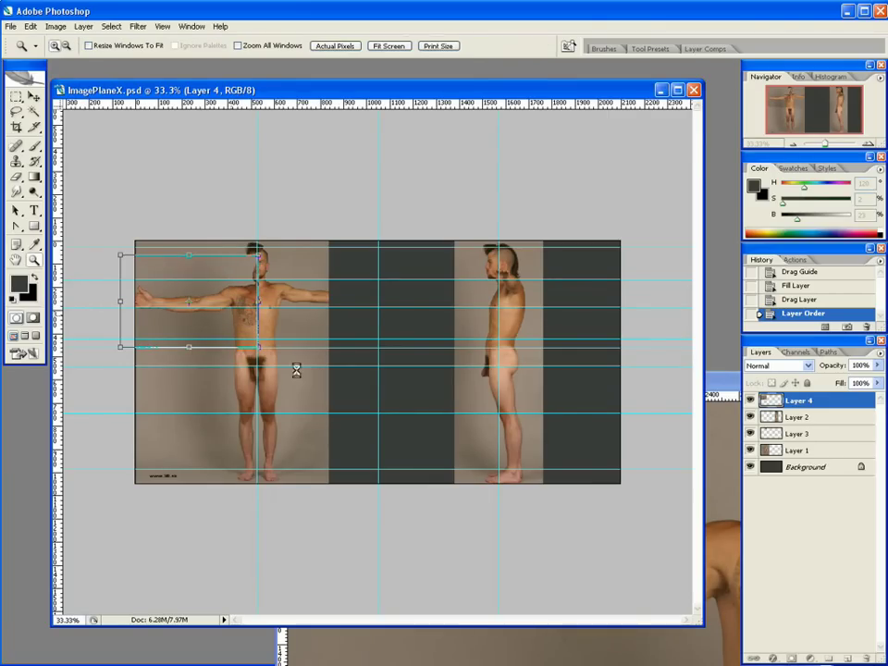
key("Return")
- Zoom to 66.7% on the front figure and trial Magic Wand selections of the grey background
left_click(251, 353)
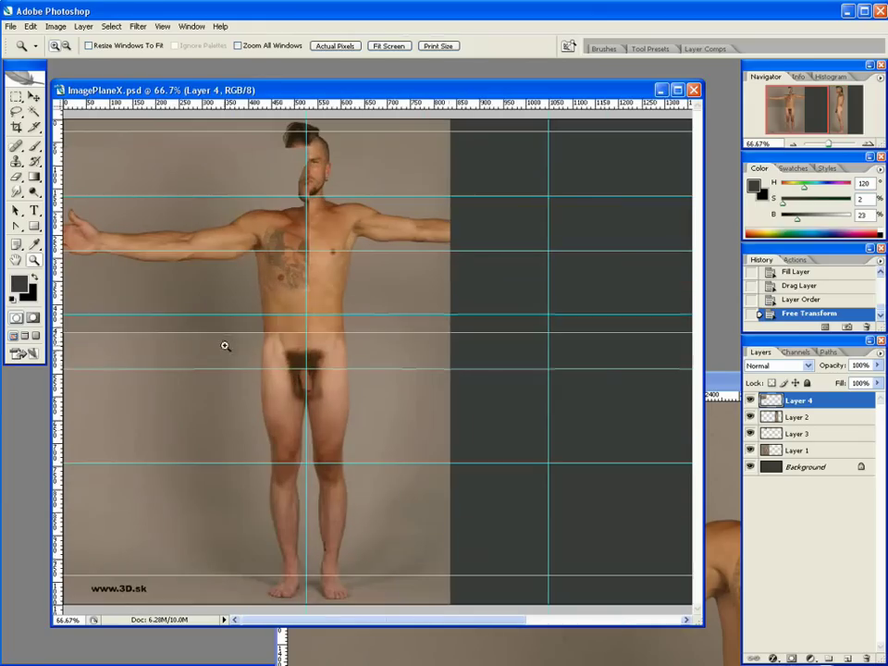
left_click(226, 346)
key("f")
key("f")
key("f")
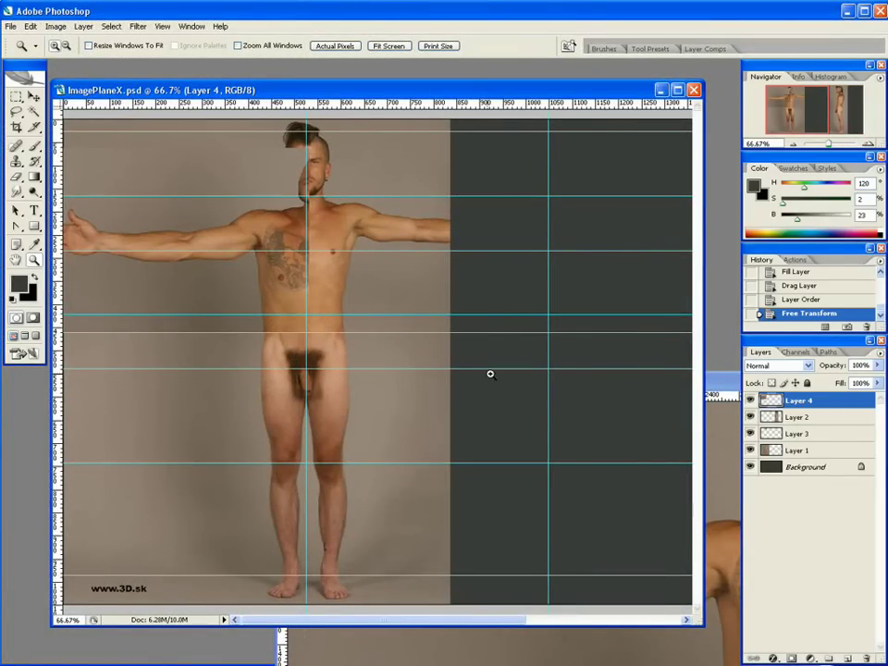
key("w")
left_click(181, 172)
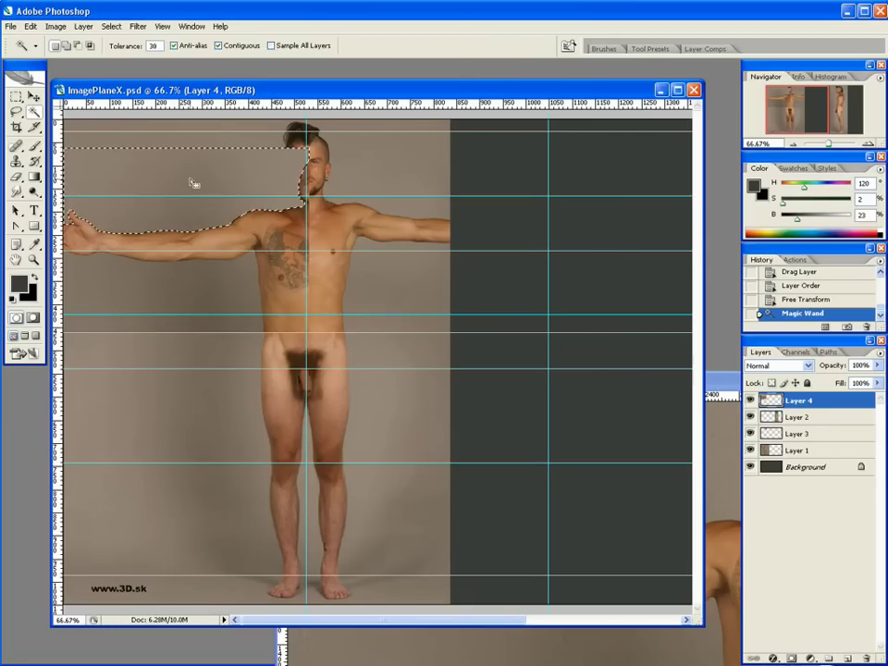
key("ctrl+semicolon")
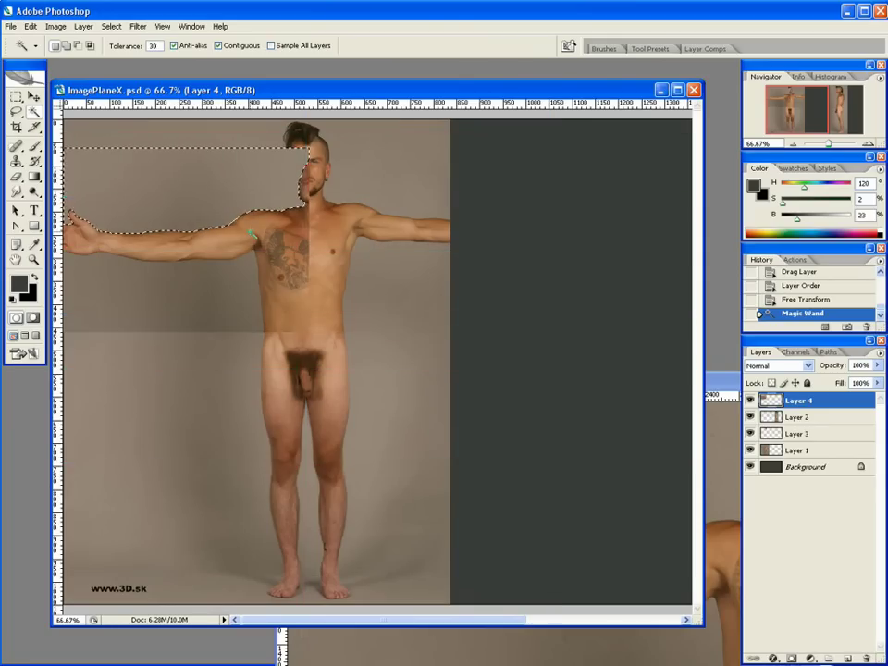
left_click(183, 316, "shift")
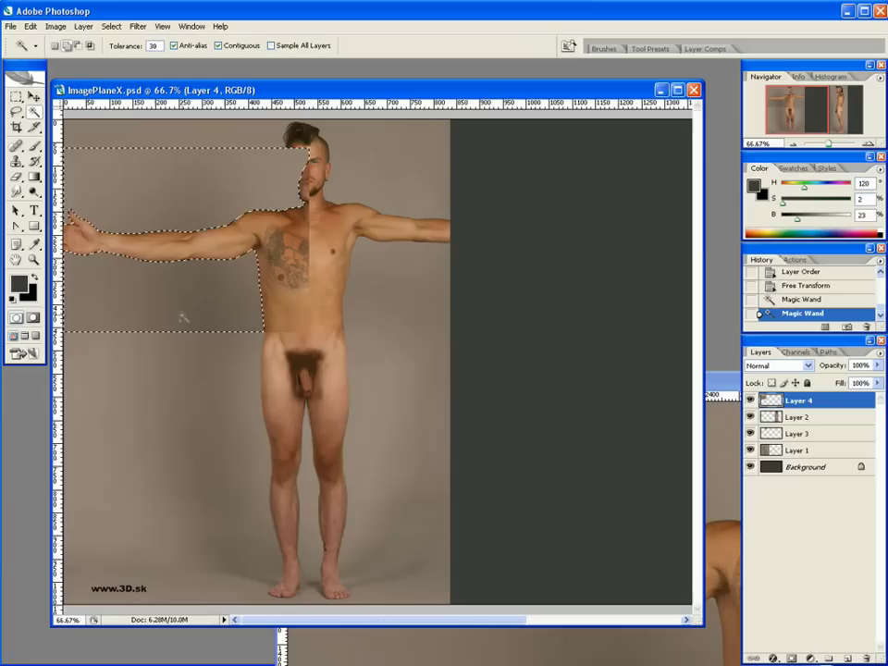
key("ctrl+d")
- Shift the arm piece right to meet the shoulder and Magic Wand-select its grey background
key("v")
left_click_drag(181, 295, 235, 292)
key("w")
left_click(222, 224)
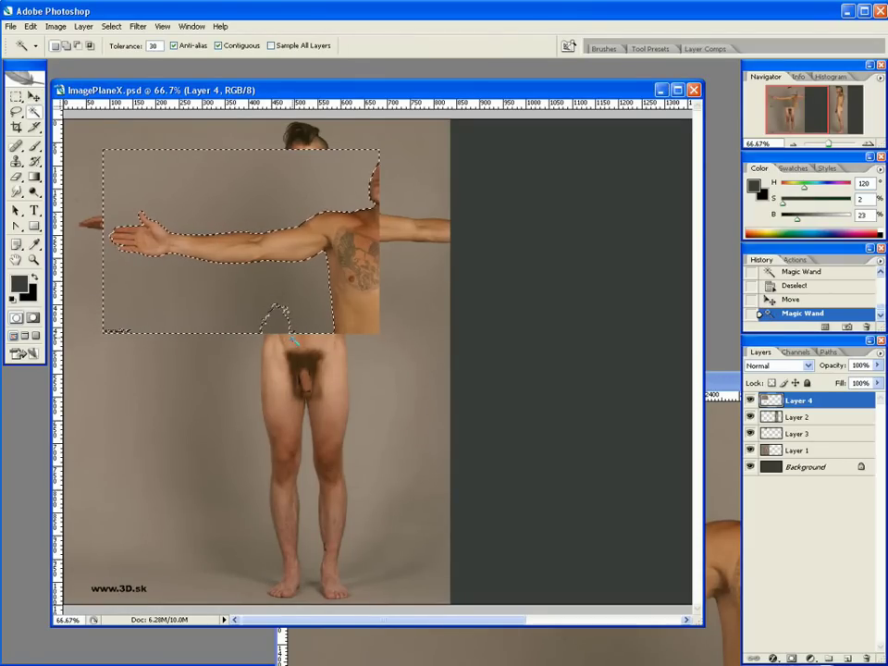
- Delete the arm layer's grey background, then move and scale the arm to 84.7% over the figure's arm
key("Delete")
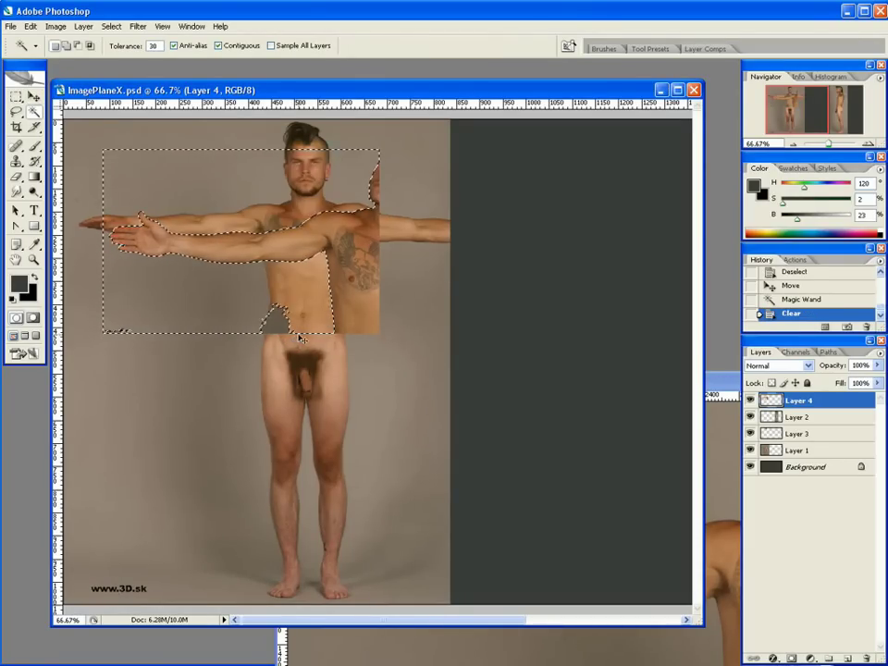
key("ctrl+d")
key("ctrl+t")
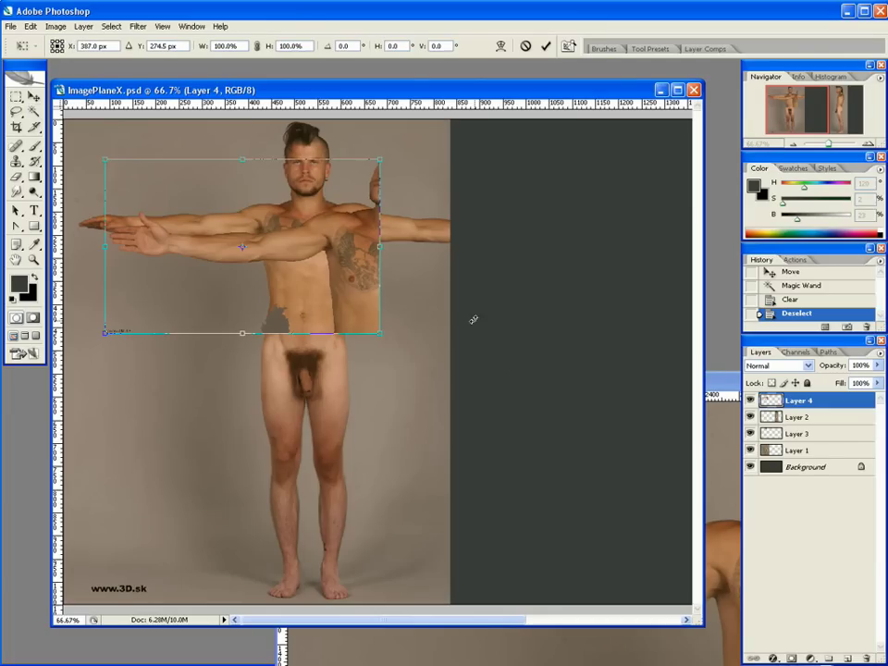
left_click_drag(355, 228, 310, 228)
left_click_drag(345, 319, 294, 295, "shift")
mouse_move(271, 216)
left_mouse_down()
mouse_move(272, 250)
mouse_move(262, 230)
mouse_move(274, 230)
left_mouse_up()
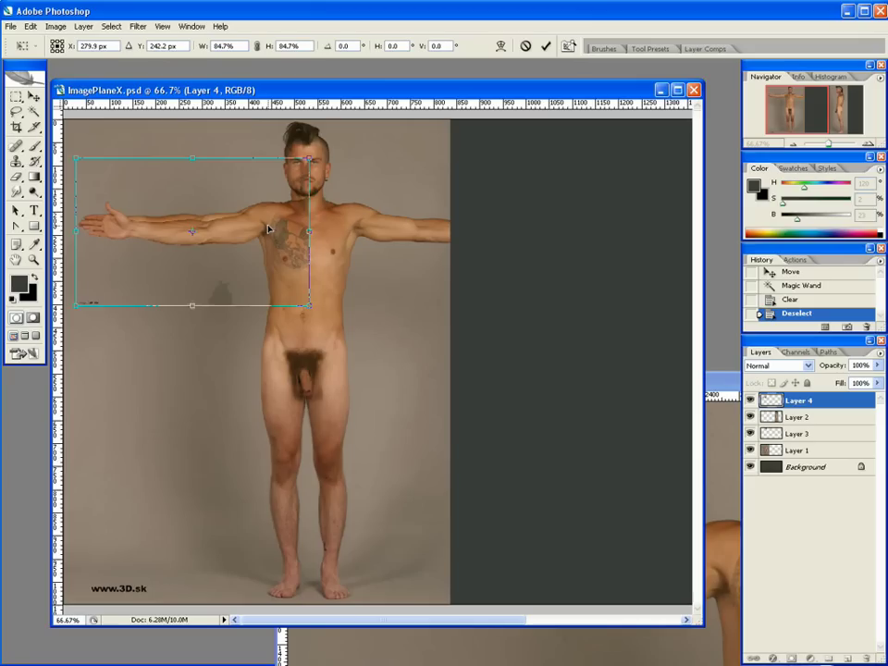
key("Left")
key("Left")
key("Left")
key("Left")
key("Left")
key("Left")
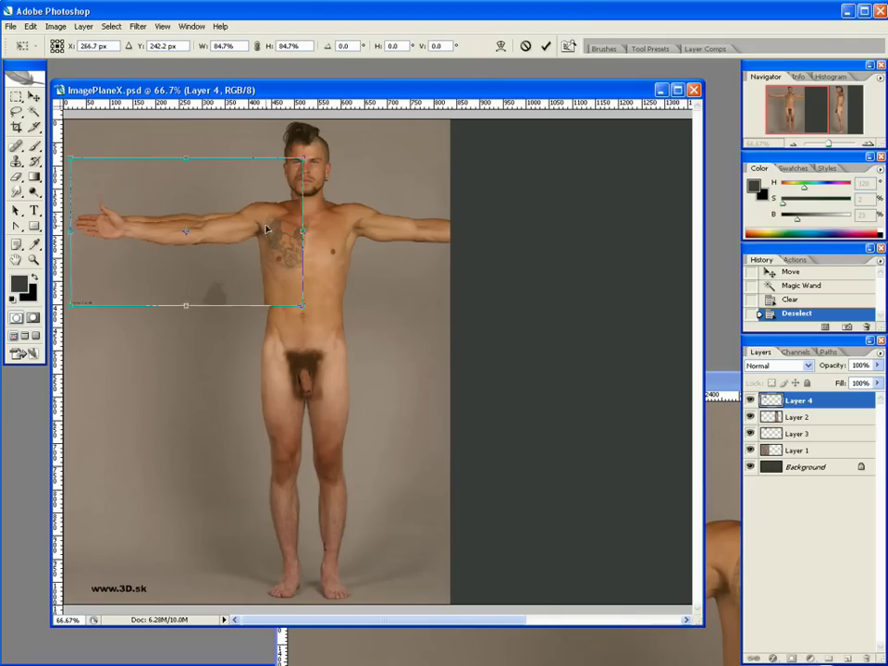
left_click_drag(874, 366, 840, 381)
key("Escape")
key("Return")
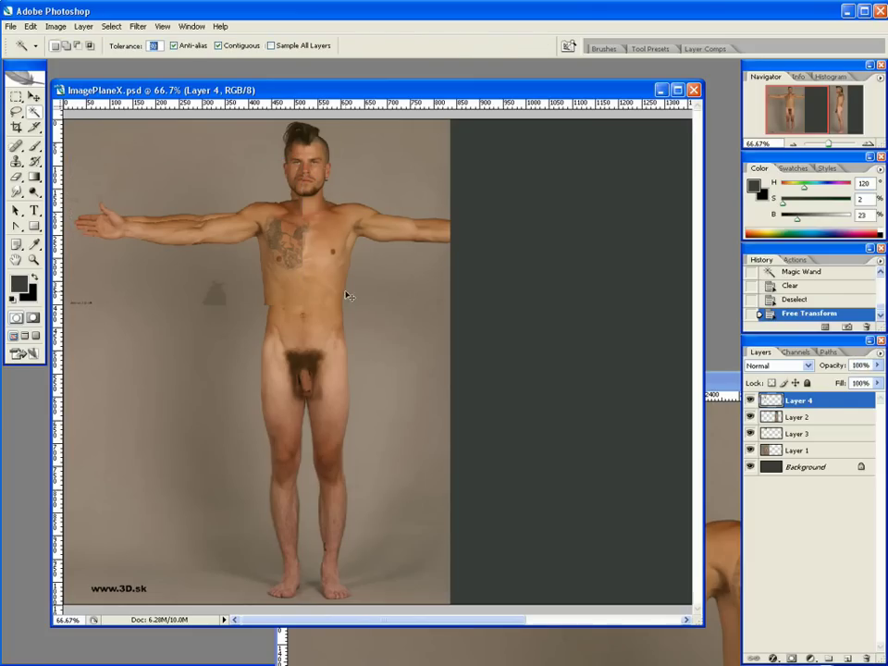
- Rotate the arm about -63° to hang diagonally from the shoulder, with guides shown
key("ctrl+t")
left_click_drag(403, 258, 267, 241)
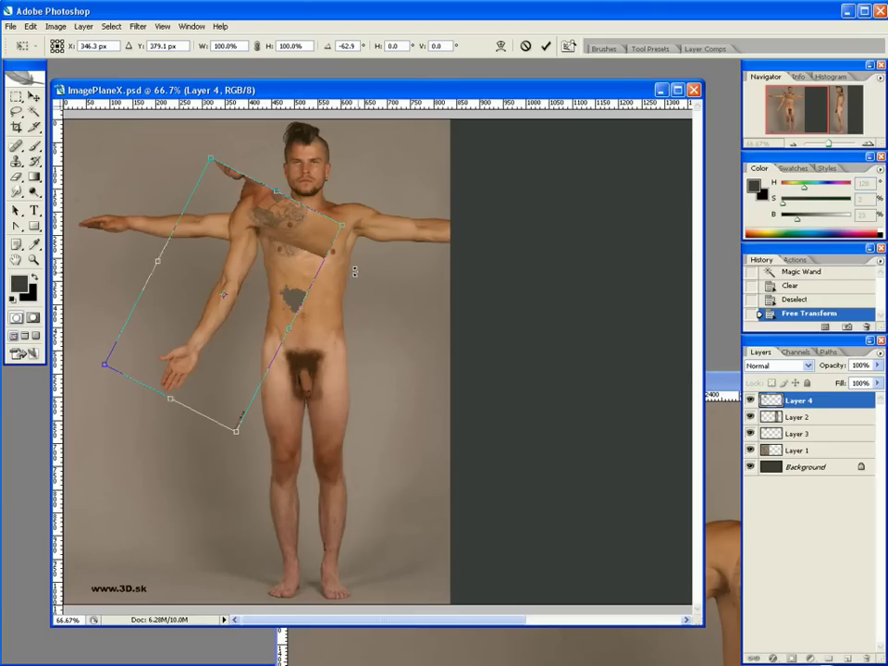
key("ctrl+semicolon")
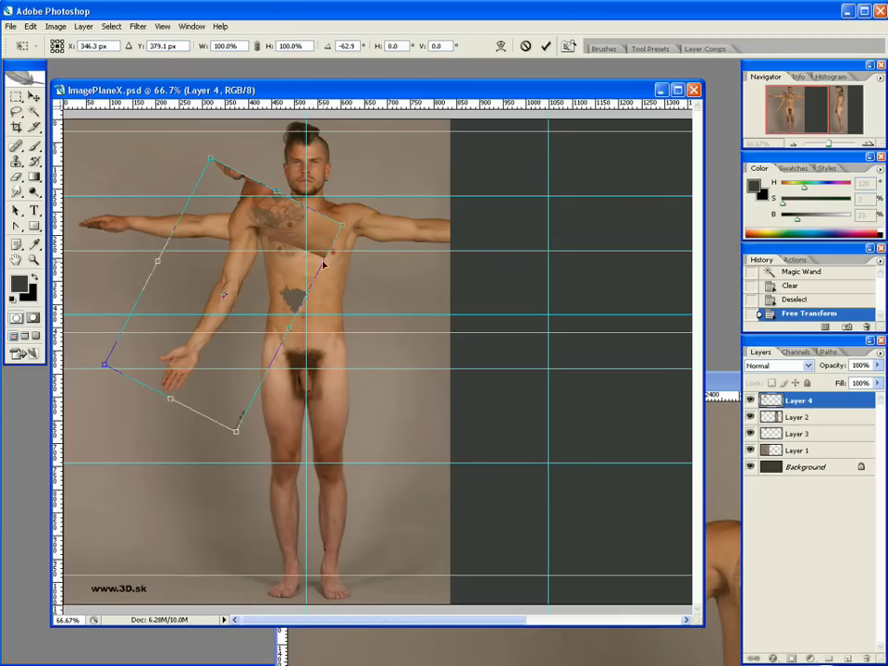
left_click_drag(262, 282, 275, 279)
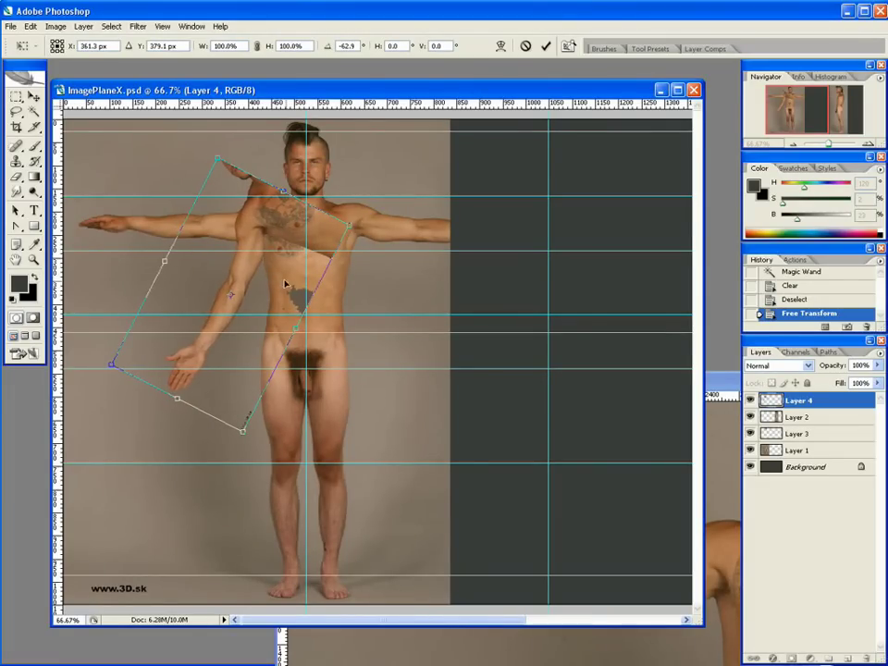
key("Return")
- Align the arm with the shoulder at half opacity, then restore Layer 4 to 100%
left_click(861, 365)
left_click_drag(876, 366, 841, 386)
key("v")
mouse_move(296, 260)
left_mouse_down()
mouse_move(276, 242)
mouse_move(288, 247)
left_mouse_up()
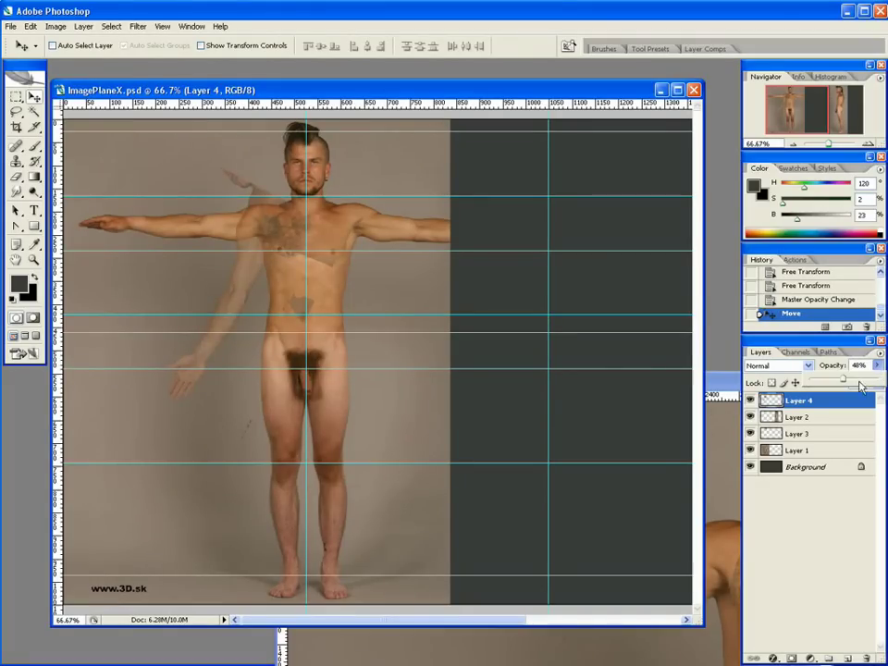
key("0")
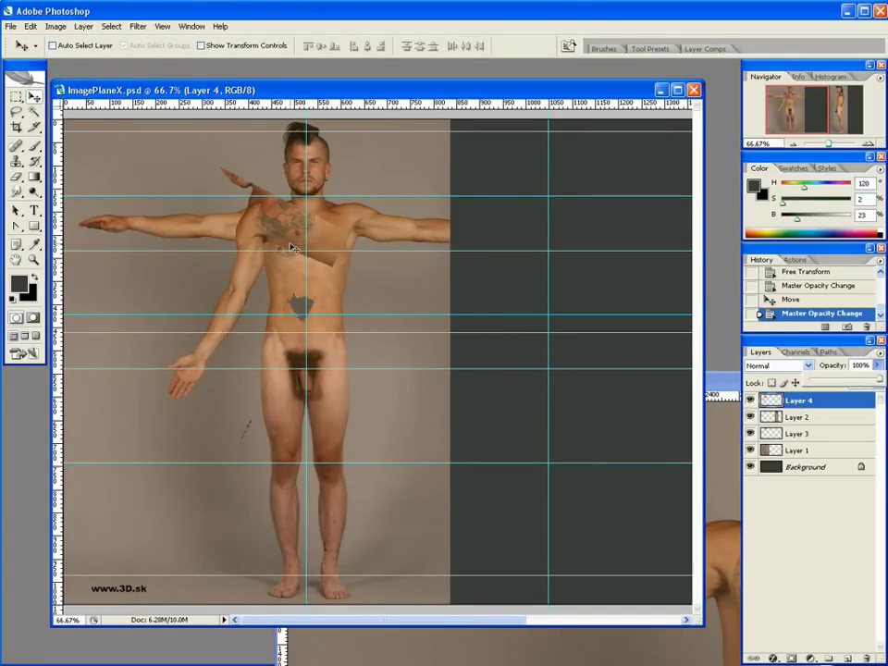
- Lasso and erase the stray arm fragment beside the head
key("l")
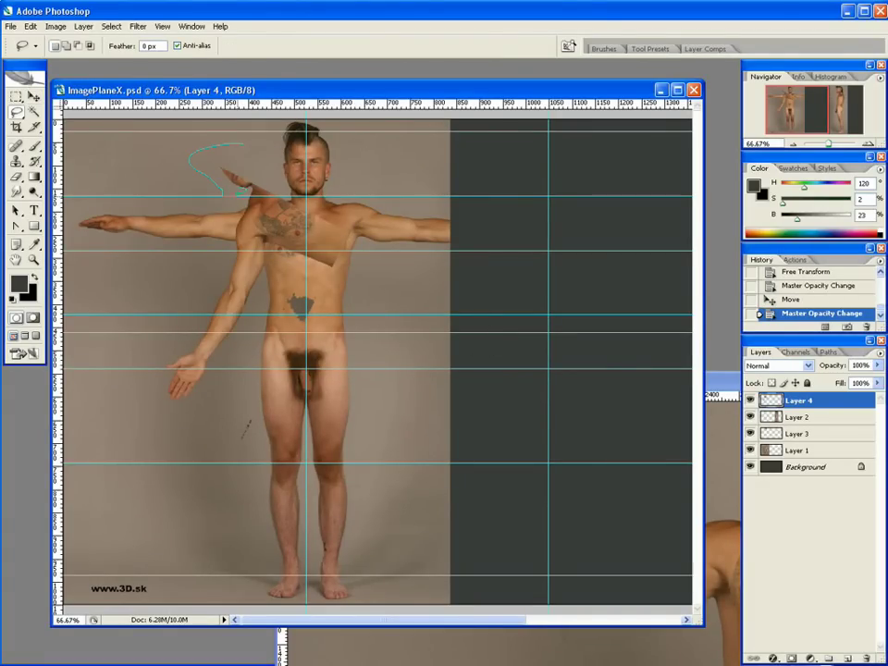
left_click_drag(357, 284, 403, 242)
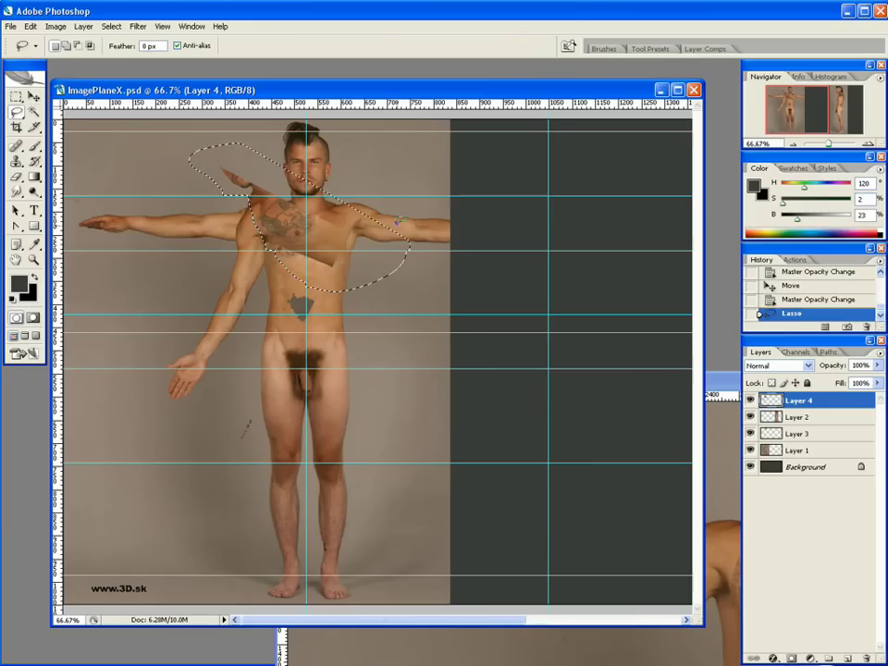
key("Delete")
key("ctrl+d")
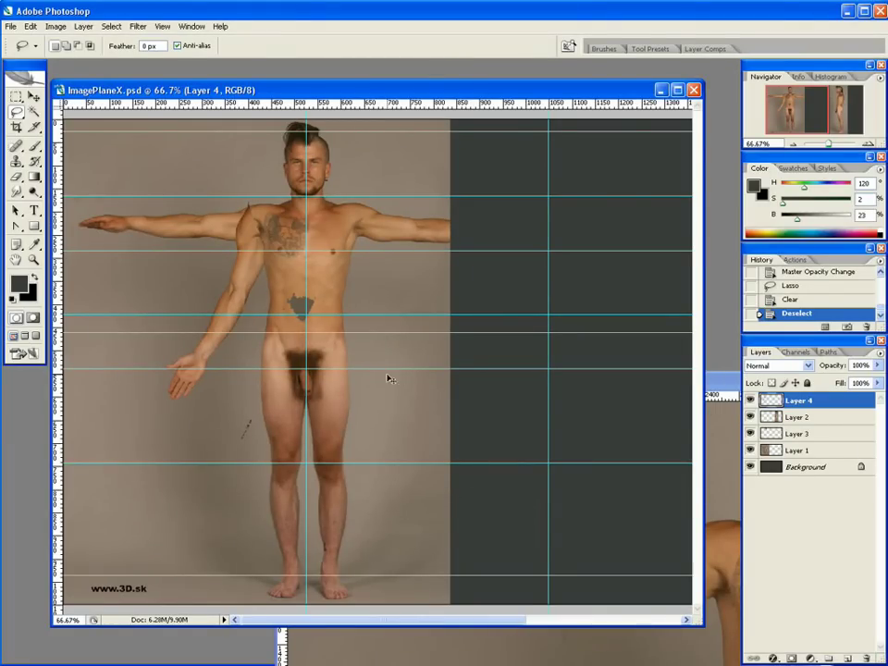
- Save the image as ImagePlaneX_rudy.psd
key("ctrl+shift+s")
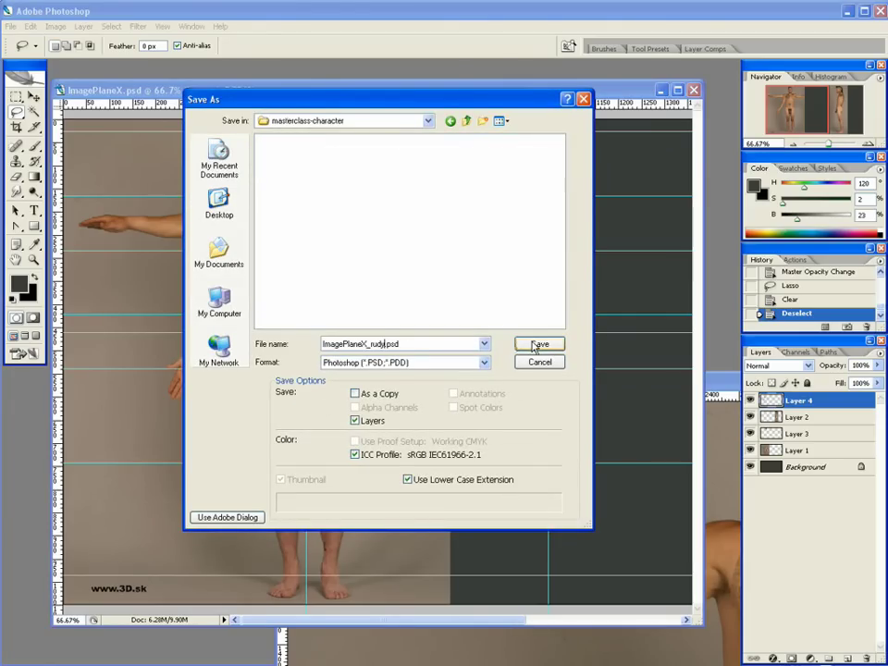
left_click(533, 345)
key("Return")
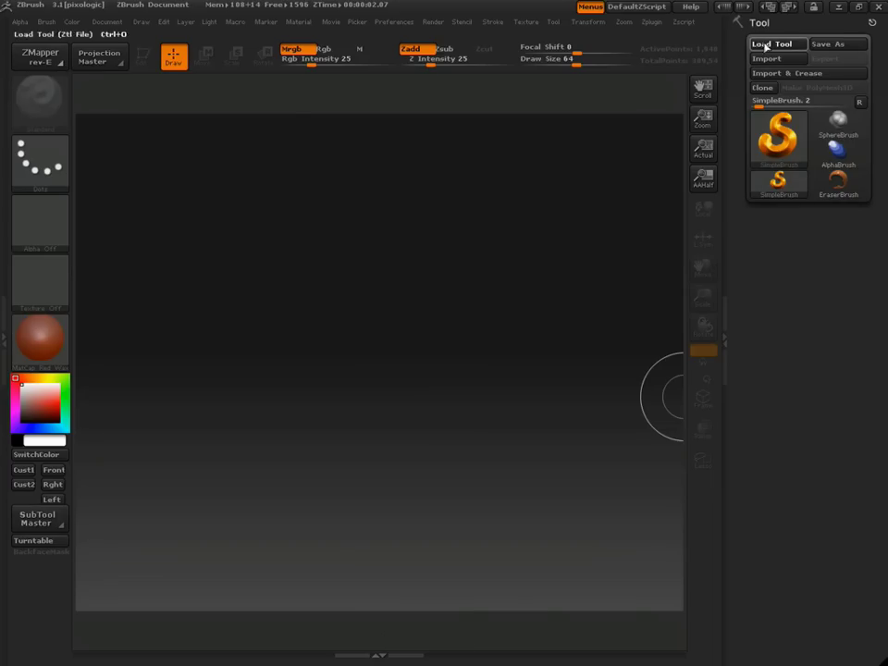
- Load the ImagePlaneX.ZTL tool, draw it on the canvas and enter edit mode
left_click(767, 43)
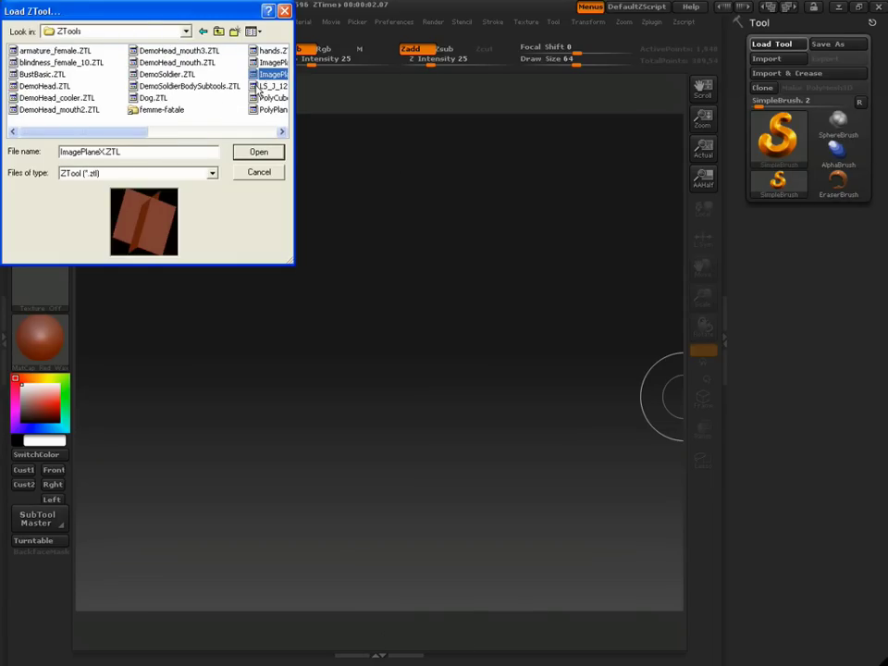
left_click(257, 153)
left_click_drag(401, 337, 408, 425)
key("t")
left_click_drag(560, 333, 590, 333)
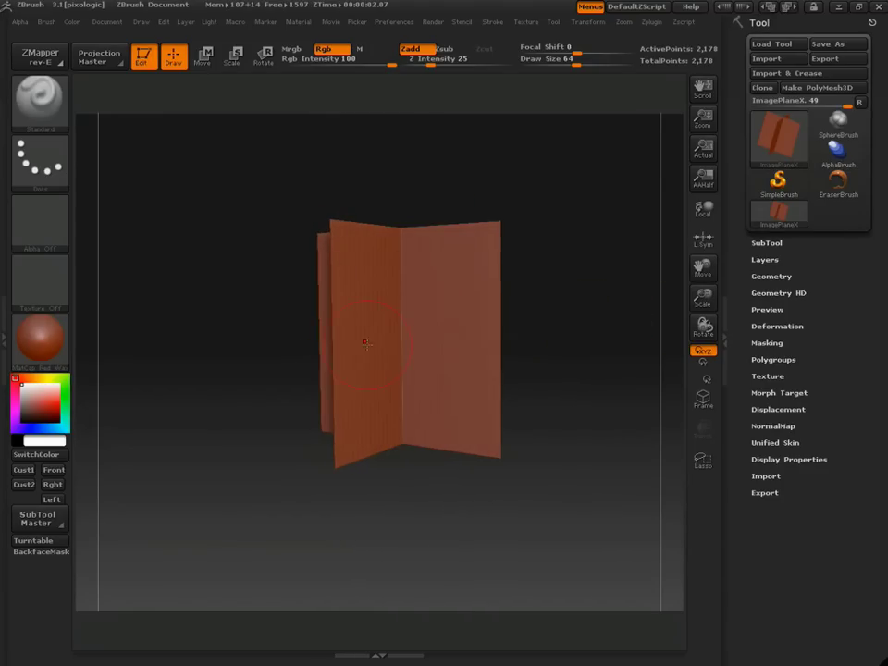
- Import ImagePlaneX_rudy.psd as the plane's texture
left_click(41, 278)
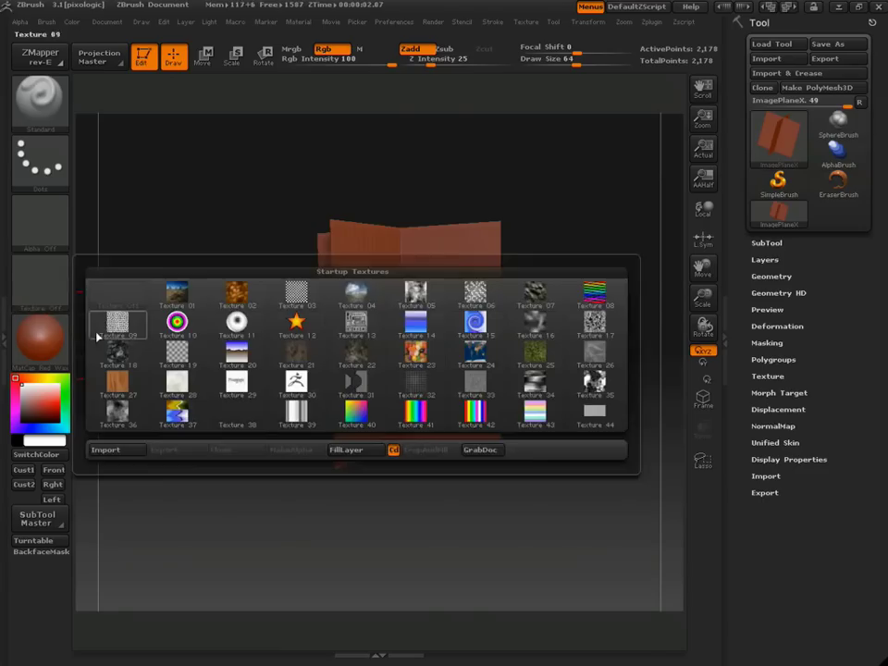
left_click(119, 451)
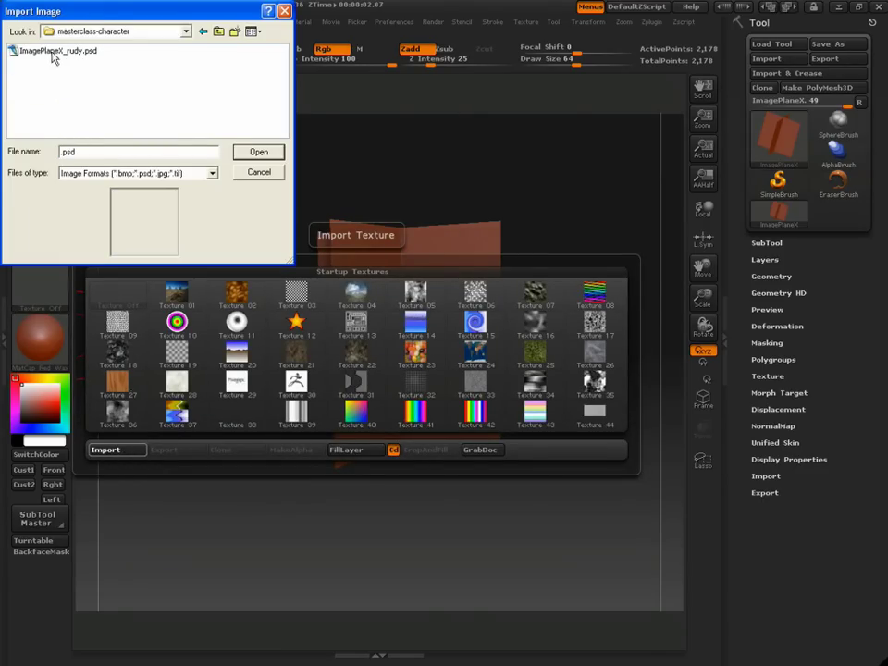
left_click(57, 51)
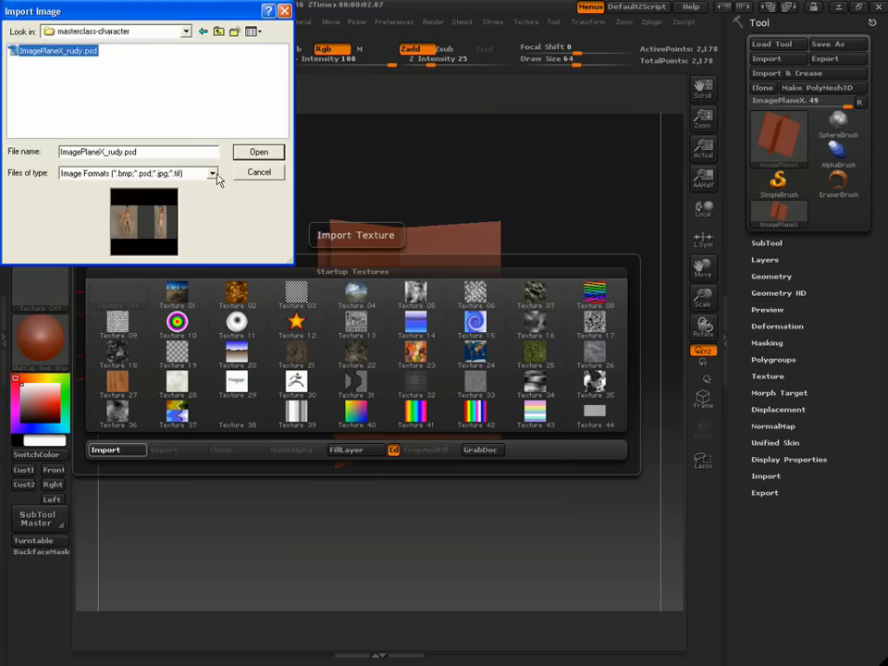
left_click(258, 152)
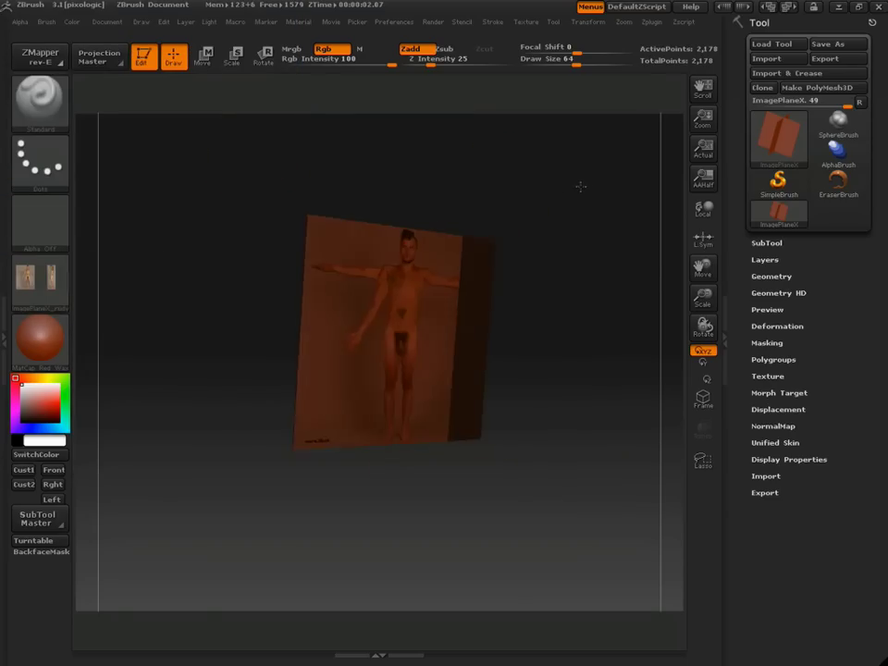
- Apply the Flat Color material and rotate the view to face the front reference photo
left_click(61, 333)
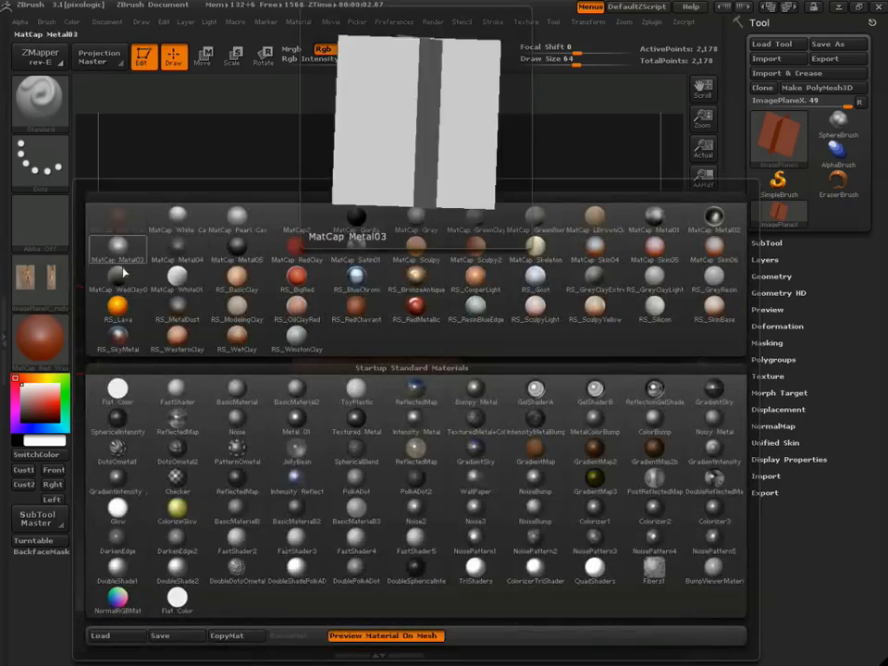
left_click(177, 597)
left_click_drag(612, 274, 583, 319)
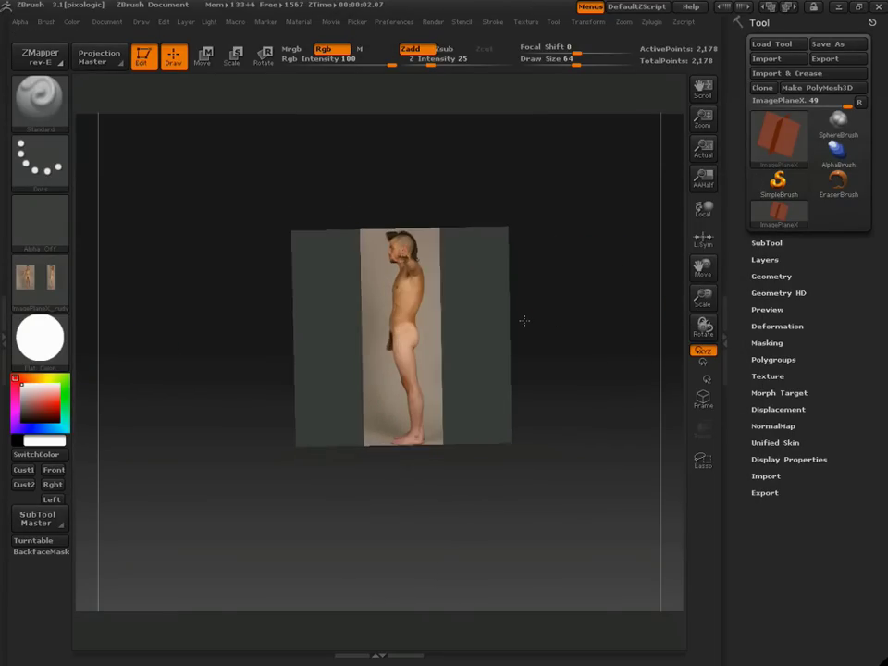
left_click_drag(529, 267, 511, 285)
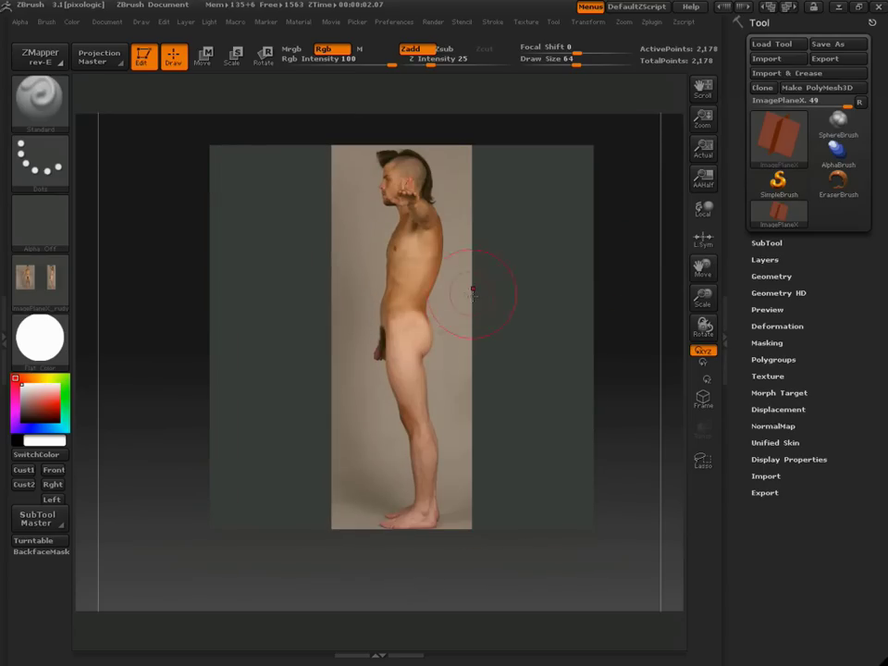
left_click_drag(114, 366, 593, 305)
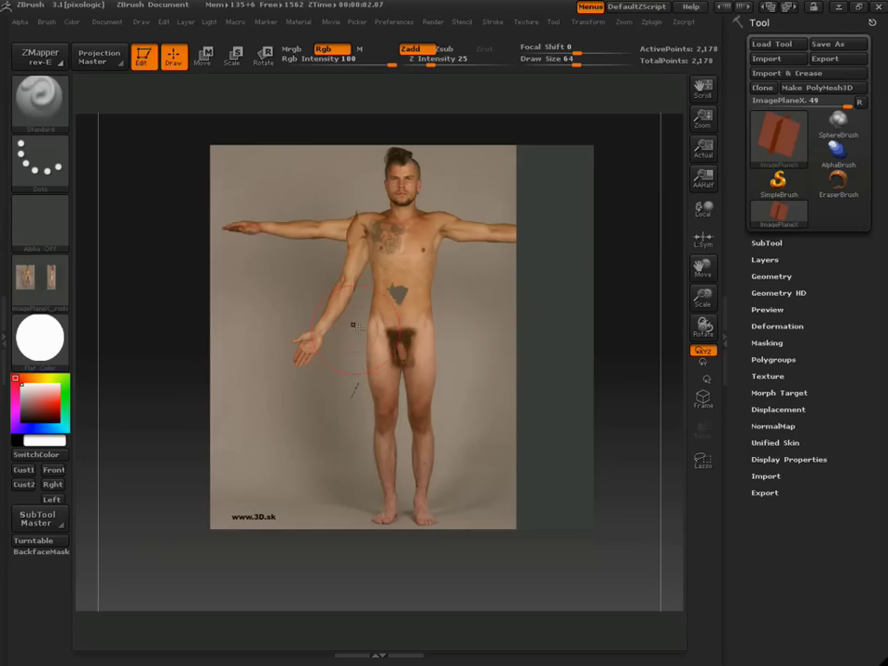
left_click(42, 350)
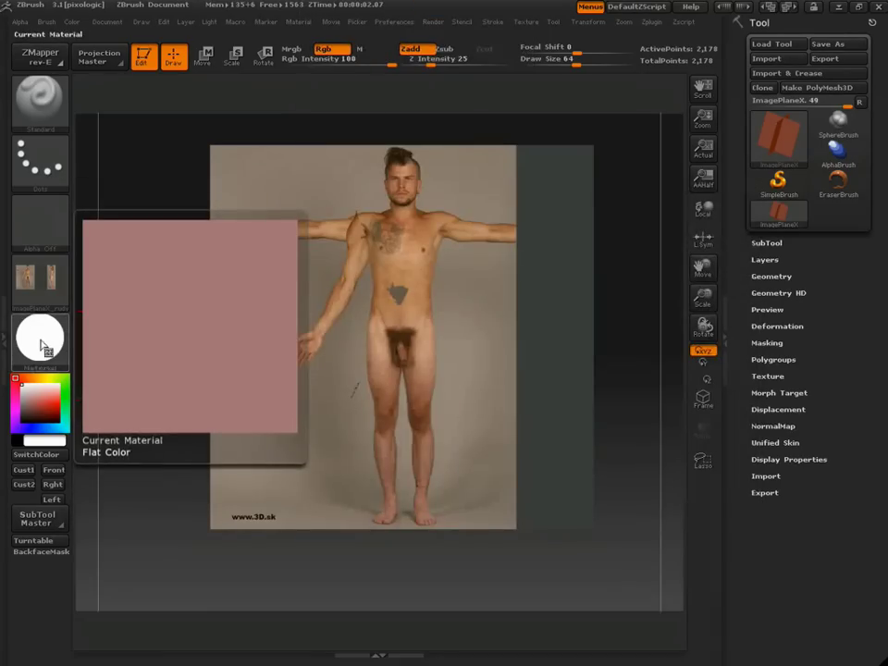
- Browse to ZStartup > Materials to save Flat Color, cancel, and reopen the material picker
left_click(43, 348)
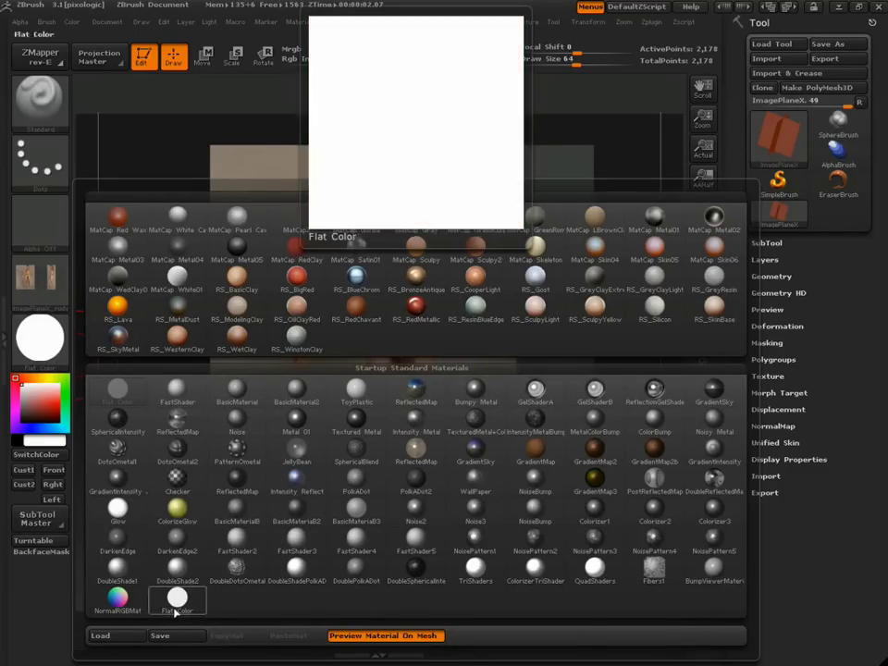
left_click(163, 635)
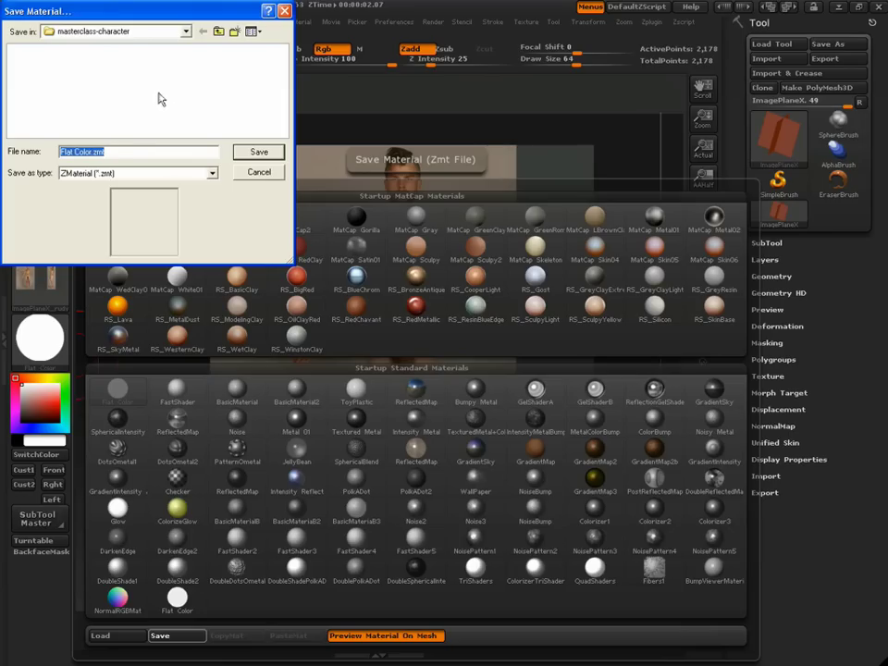
left_click(116, 35)
left_click(51, 82)
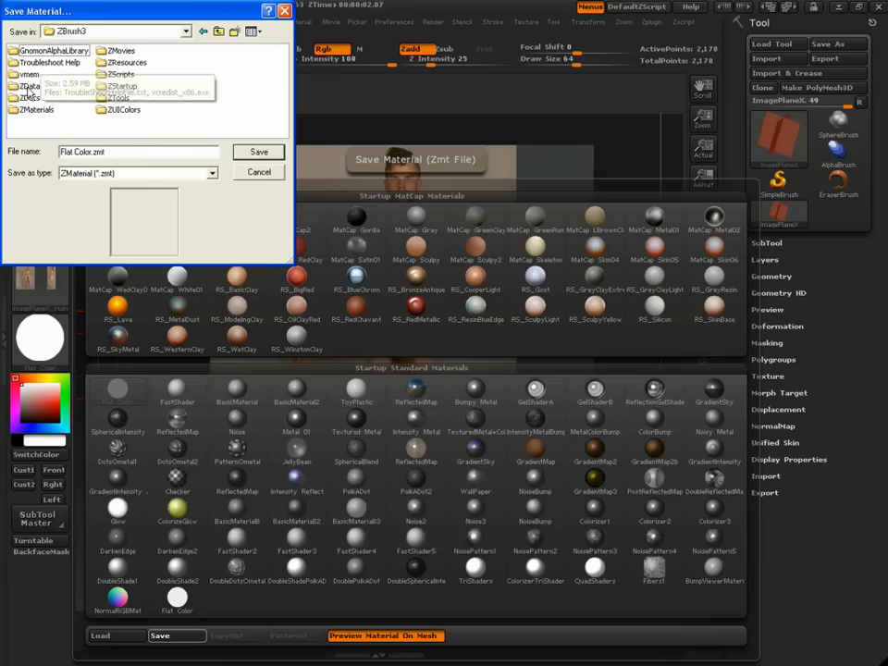
double_click(106, 86)
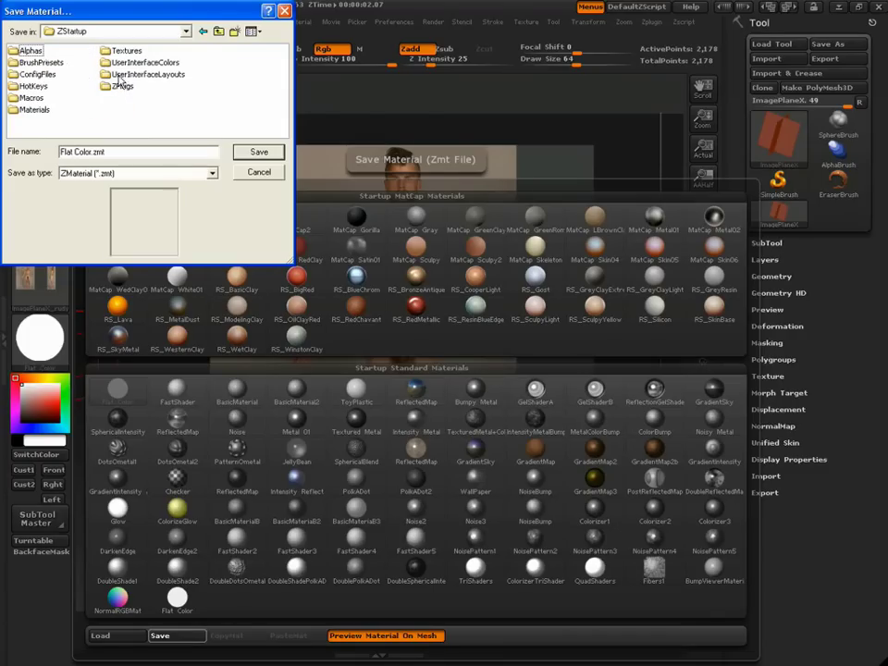
double_click(34, 109)
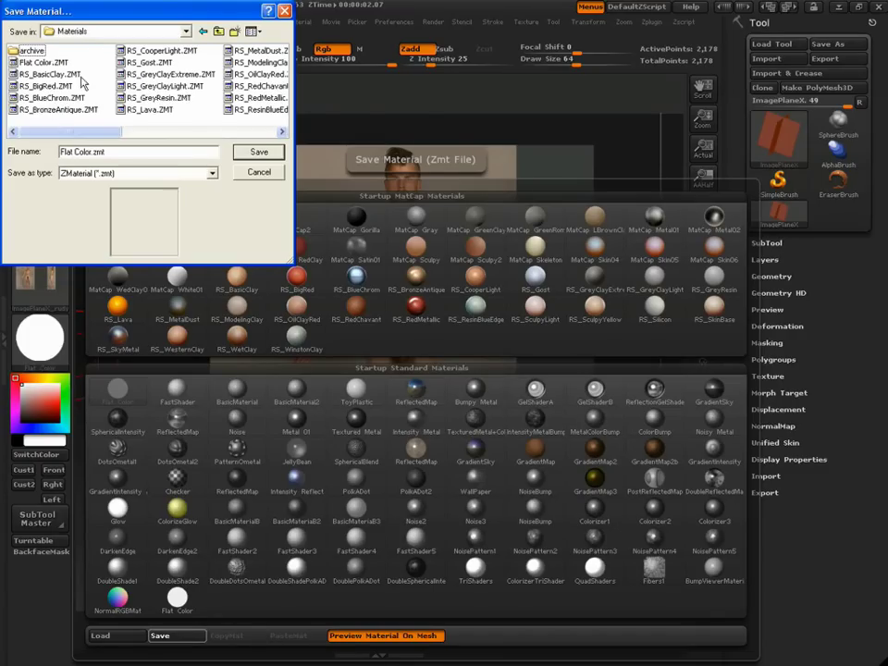
left_click(258, 171)
left_click(39, 338)
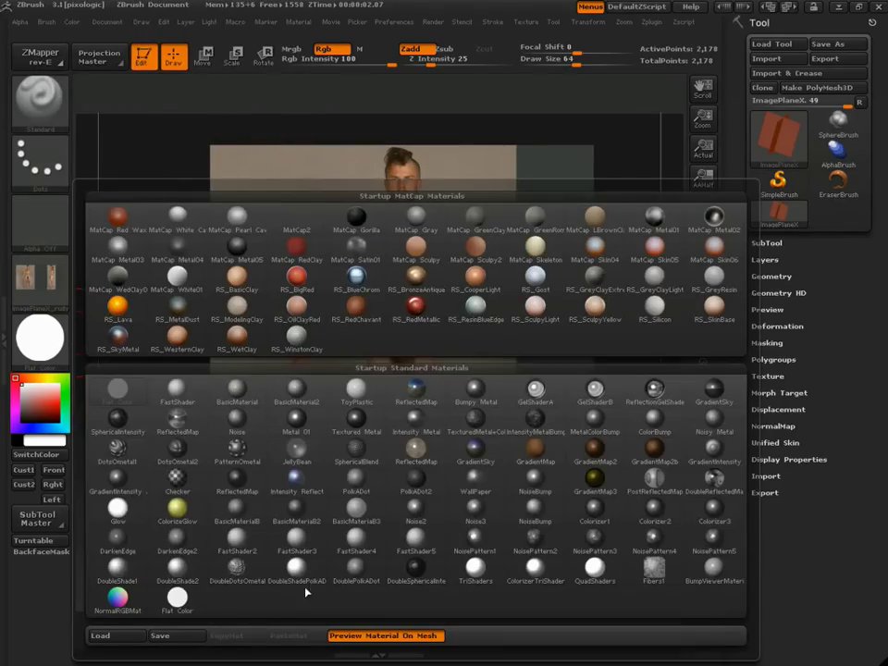
- Fill the whole mesh with Flat Color using material-only mode with Texture Off
left_click(178, 599)
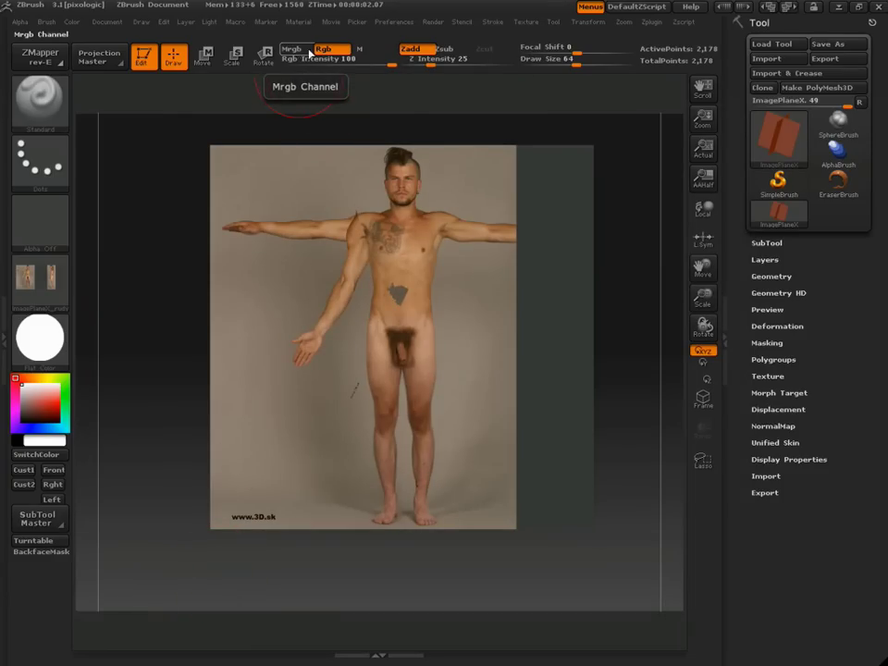
left_click(370, 48)
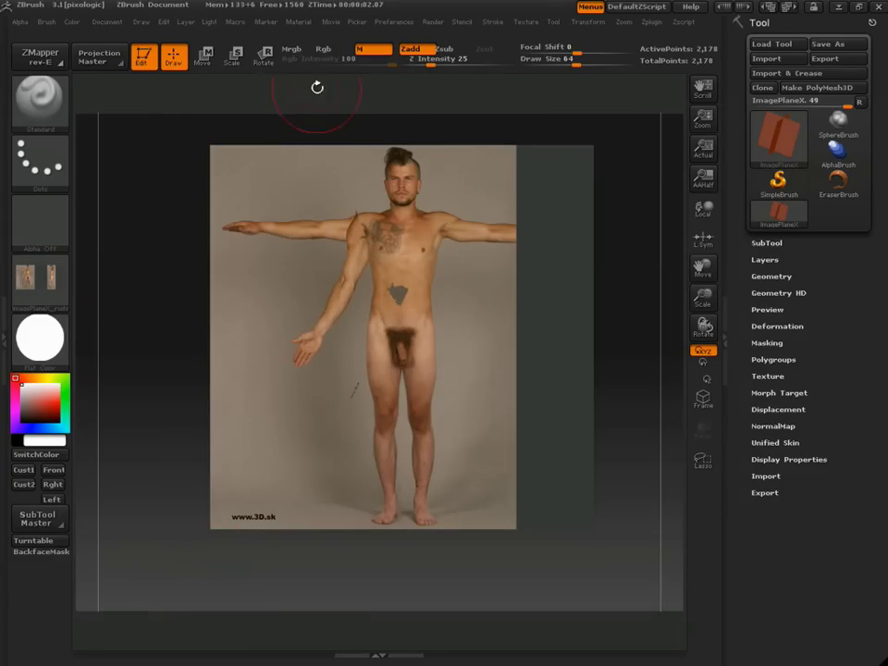
left_click(71, 21)
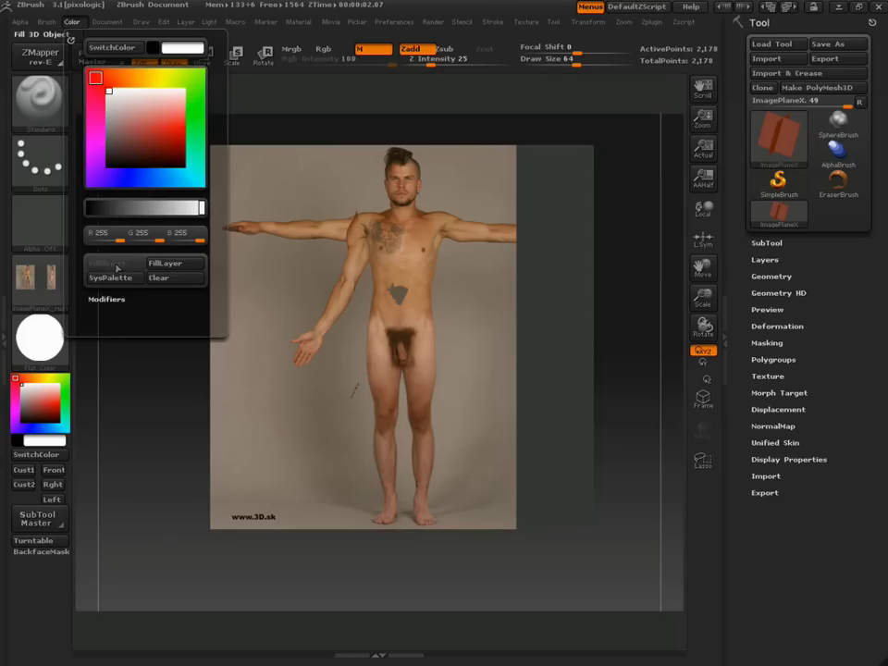
left_click(39, 282)
left_click(114, 293)
left_click(70, 22)
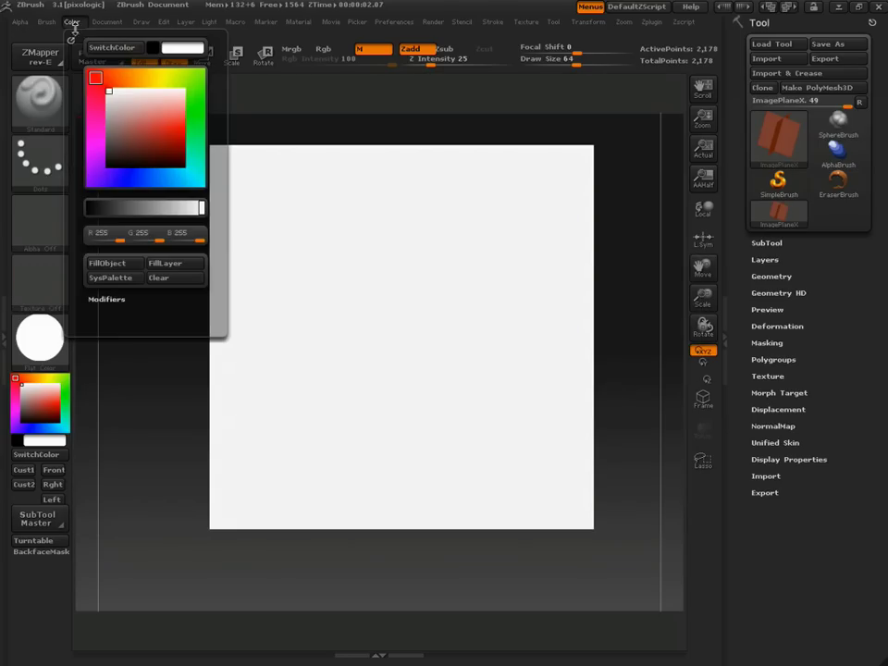
left_click(113, 260)
- Switch to MatCap Gray and put the ImagePlaneX_rudy texture back on the crossed planes
left_click(51, 337)
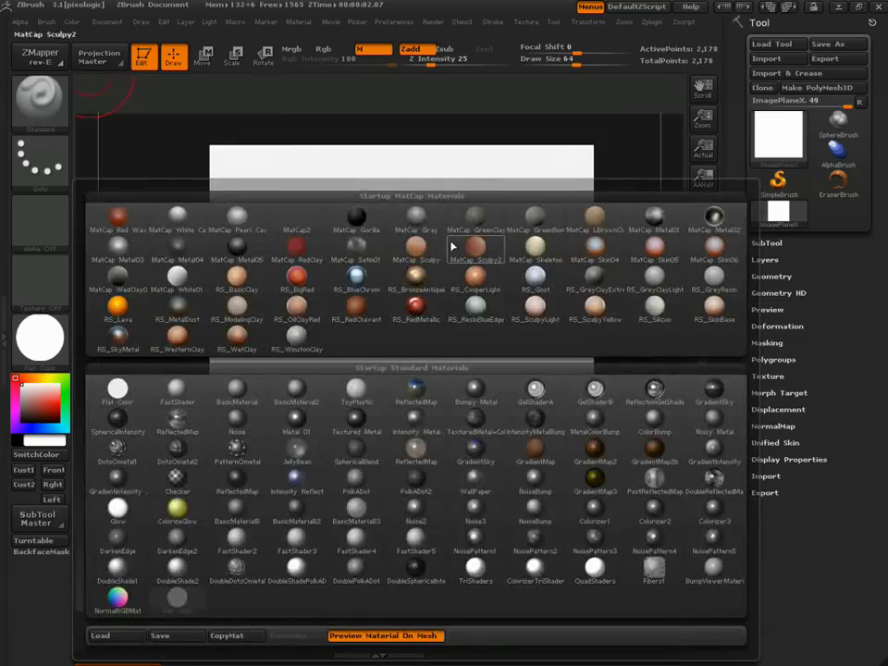
left_click(343, 231)
left_click(49, 289)
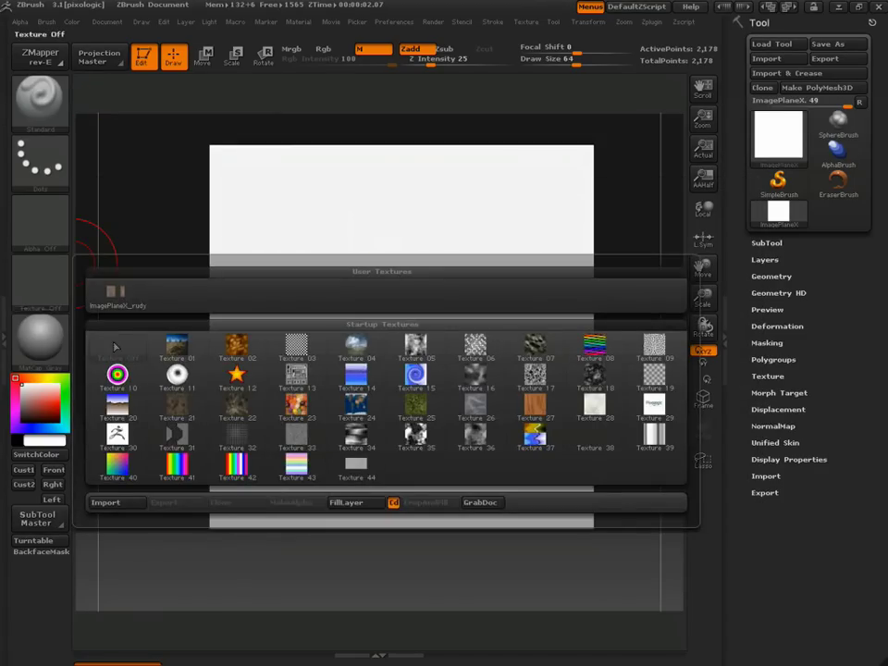
left_click(102, 290)
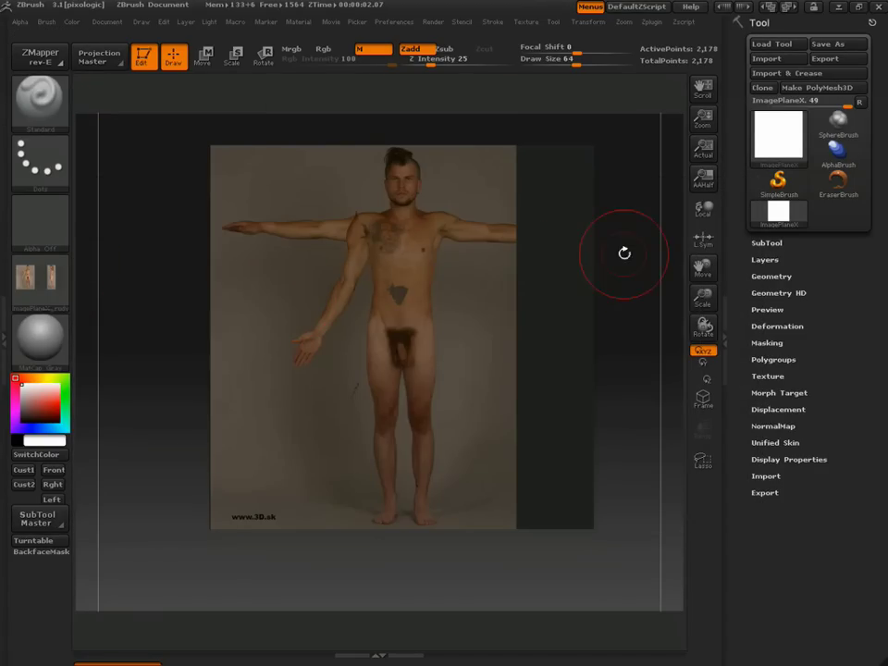
left_click_drag(615, 253, 555, 280)
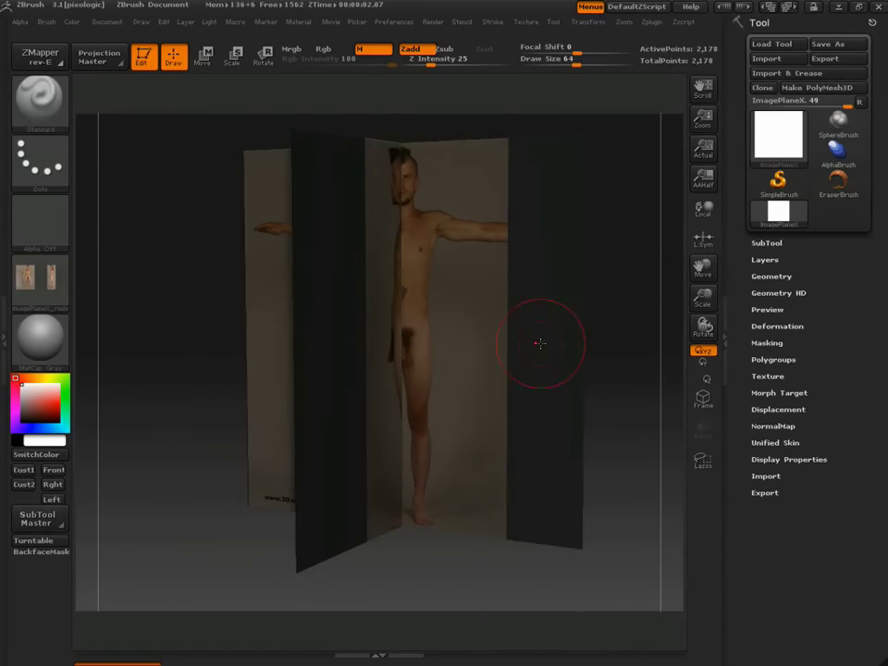
- Subdivide the ImagePlaneX mesh with Geometry > Divide up to SDiv 6
left_click(778, 275)
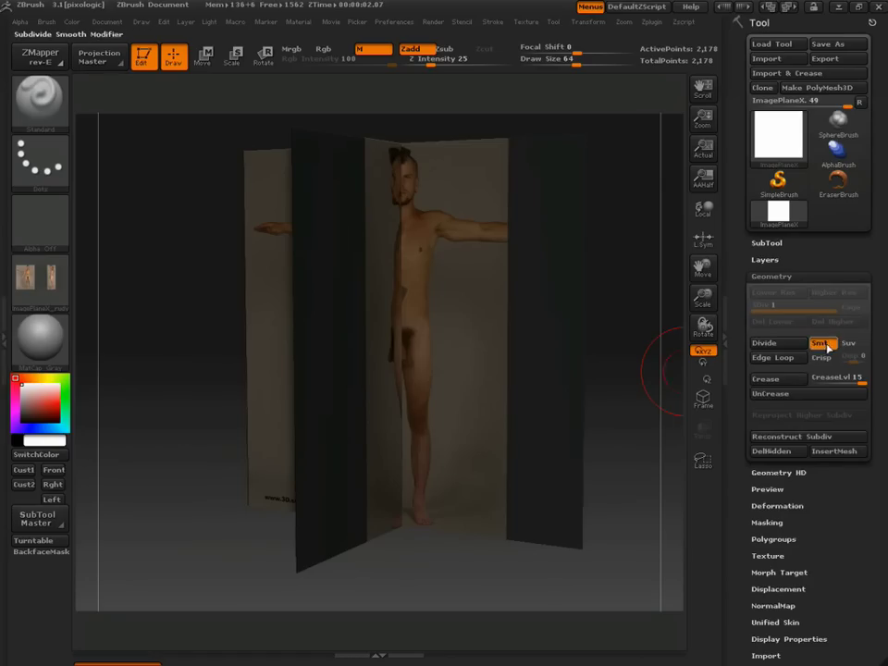
left_click(777, 343)
left_click(782, 345)
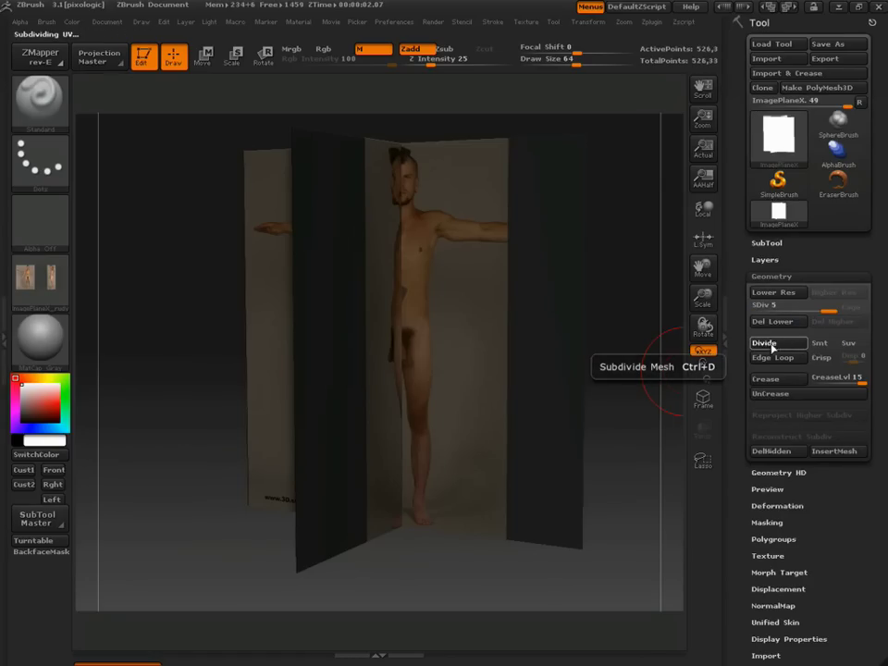
left_click(764, 347)
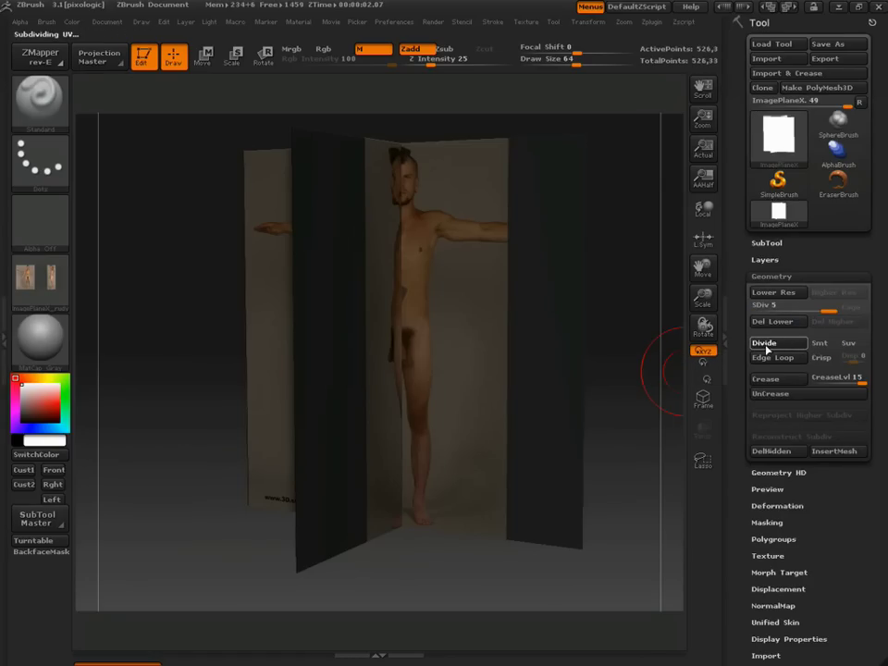
- Check the mesh's Texture options, leaving the crossed planes plain grey without the photo
scroll(786, 500, "down", 2)
left_click(753, 467)
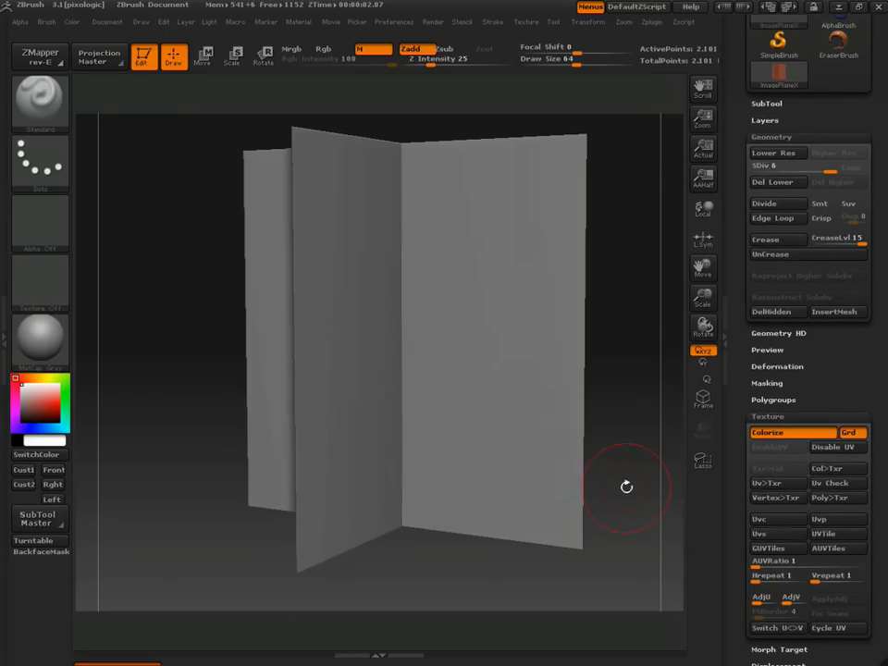
left_click_drag(636, 483, 648, 482)
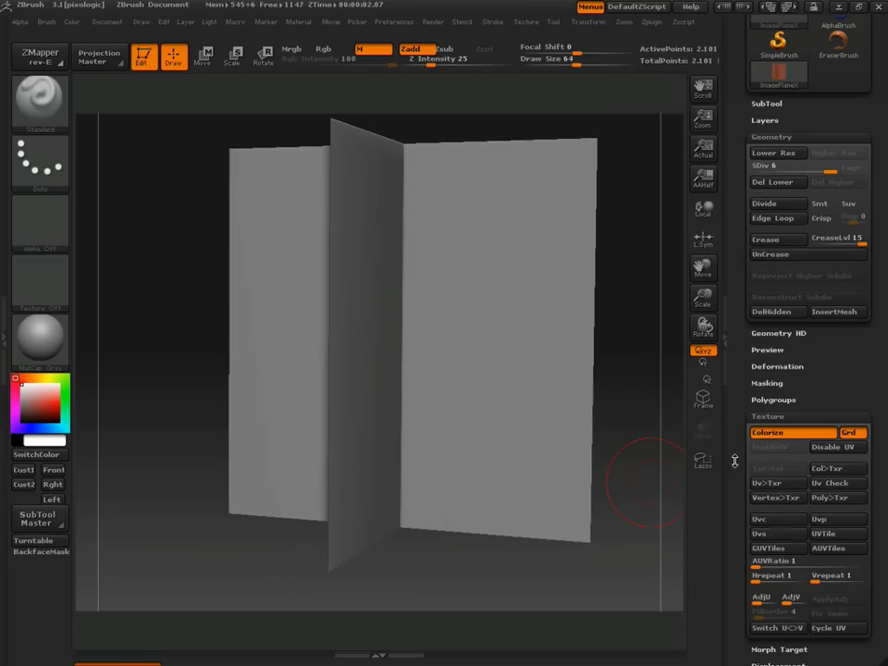
- Turn Rgb back on and apply the ImagePlaneX_rudy texture to the planes
left_click_drag(625, 436, 555, 425)
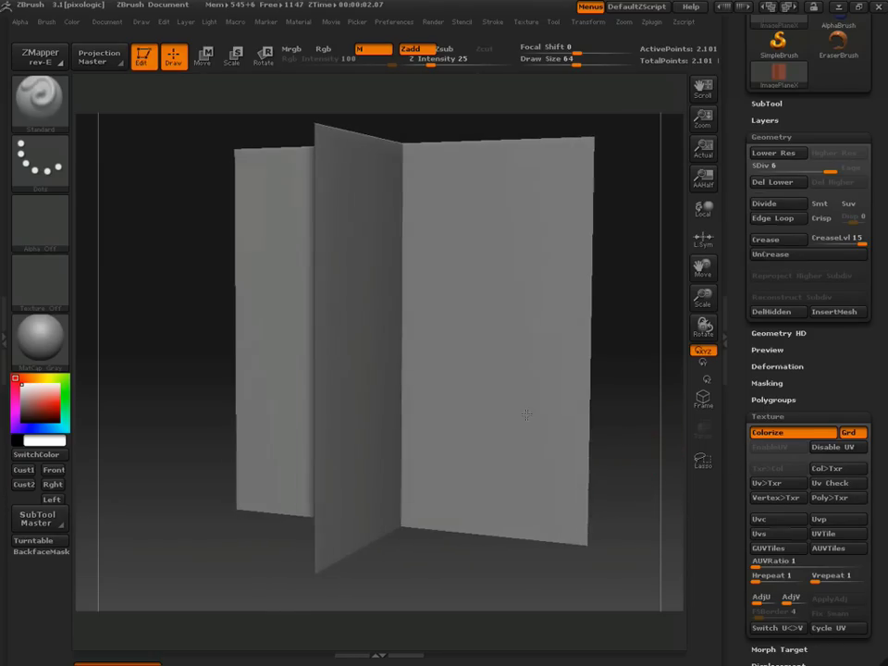
left_click(323, 48)
left_click(40, 282)
left_click(114, 291)
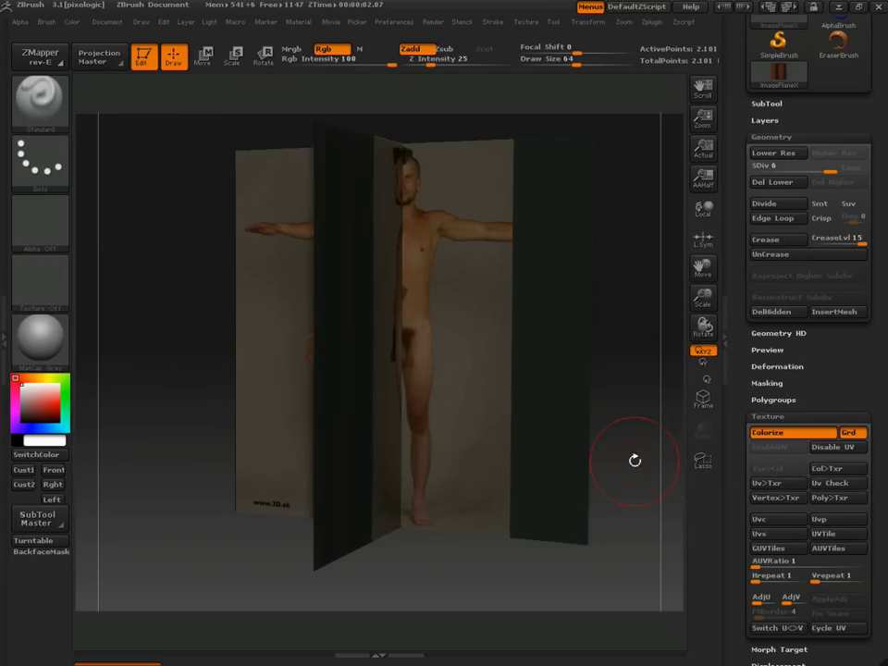
- Fill the planes with Flat Color via Color > FillObject, then switch to MatCap Gray in front view
left_click(47, 342)
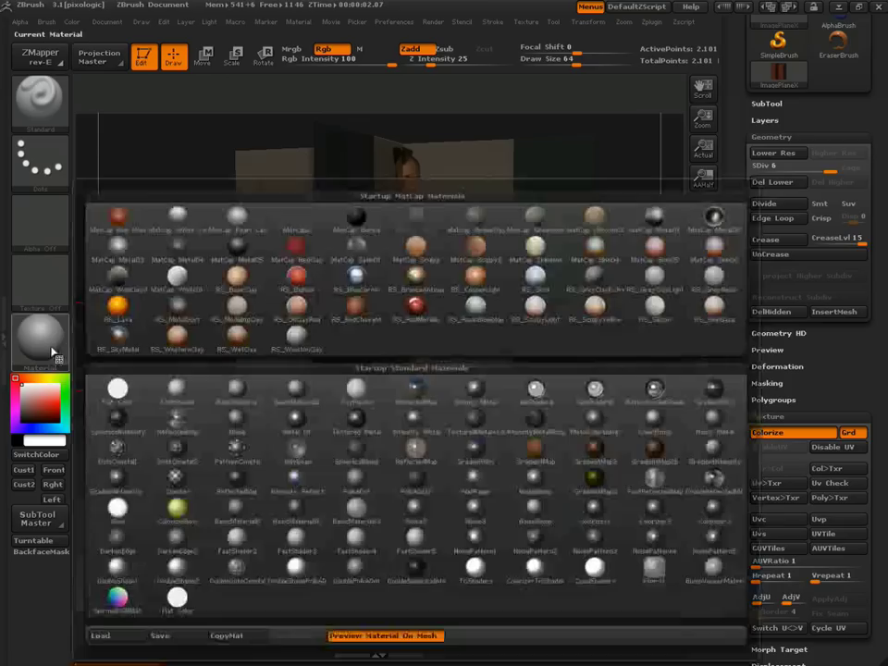
left_click(178, 601)
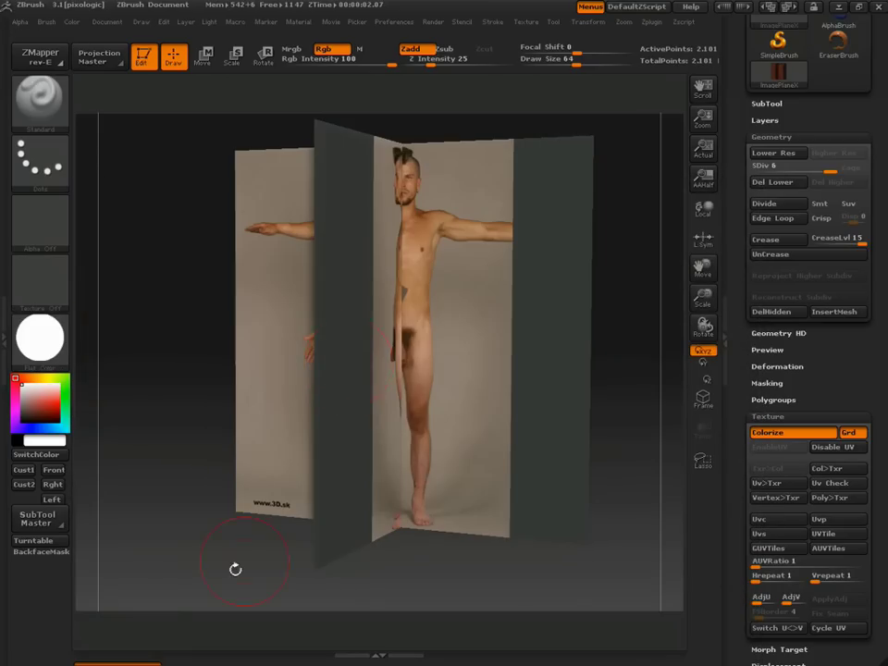
left_click(370, 49)
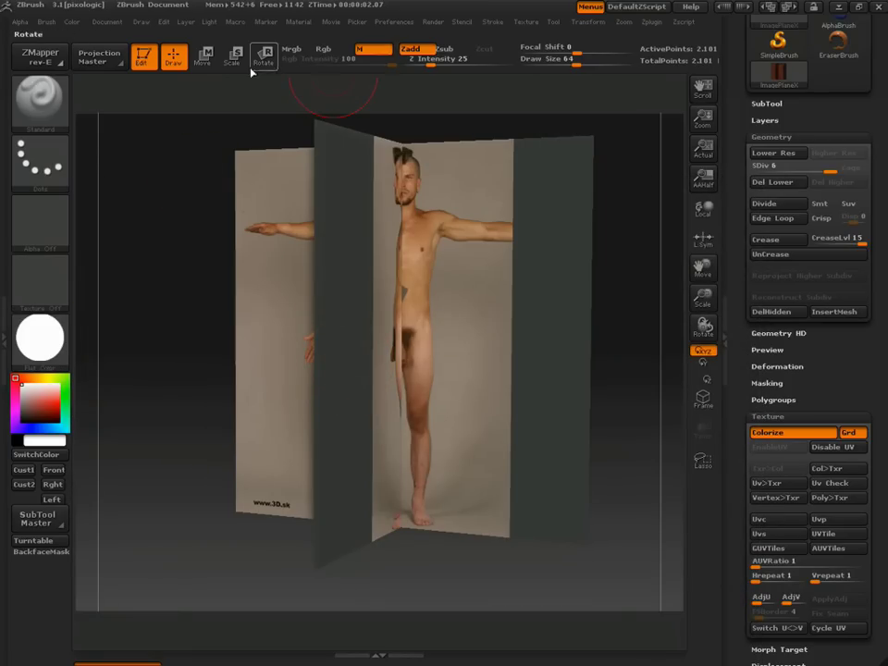
left_click(70, 22)
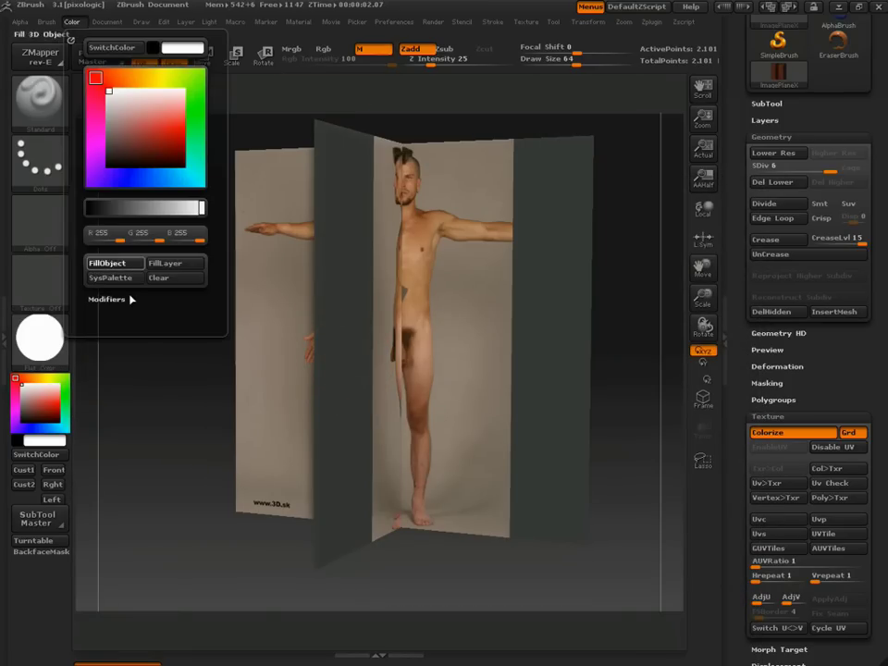
left_click(40, 338)
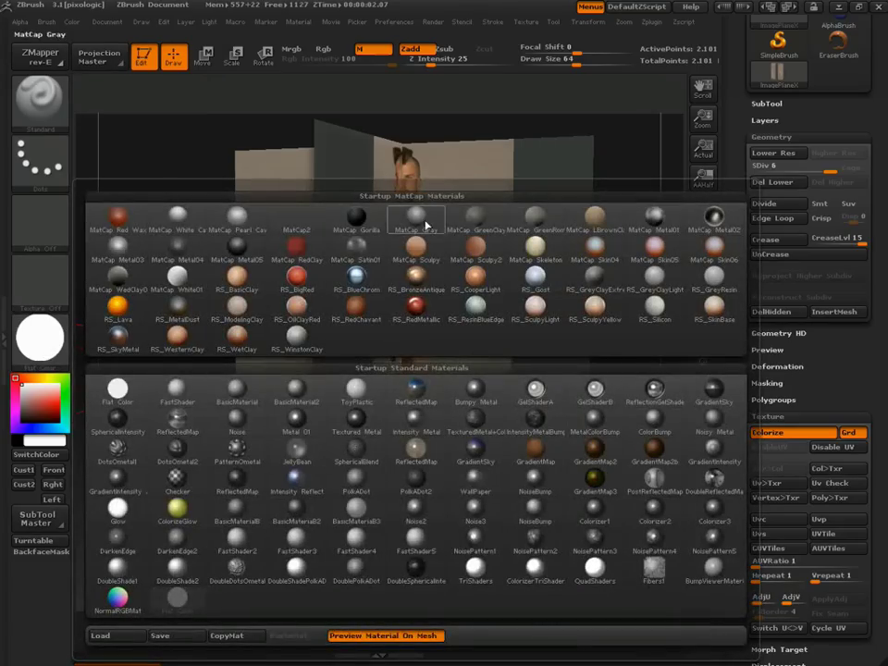
left_click(417, 222)
left_click_drag(616, 336, 651, 328)
left_click_drag(816, 121, 815, 263)
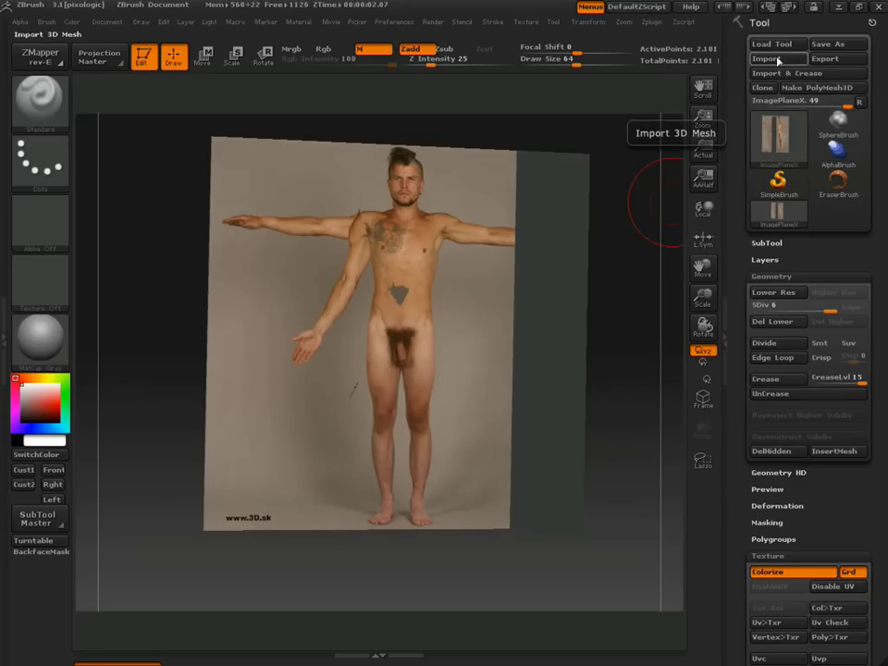
- Select PolyMesh3D and import 8headbase.obj as the active tool
left_click(776, 134)
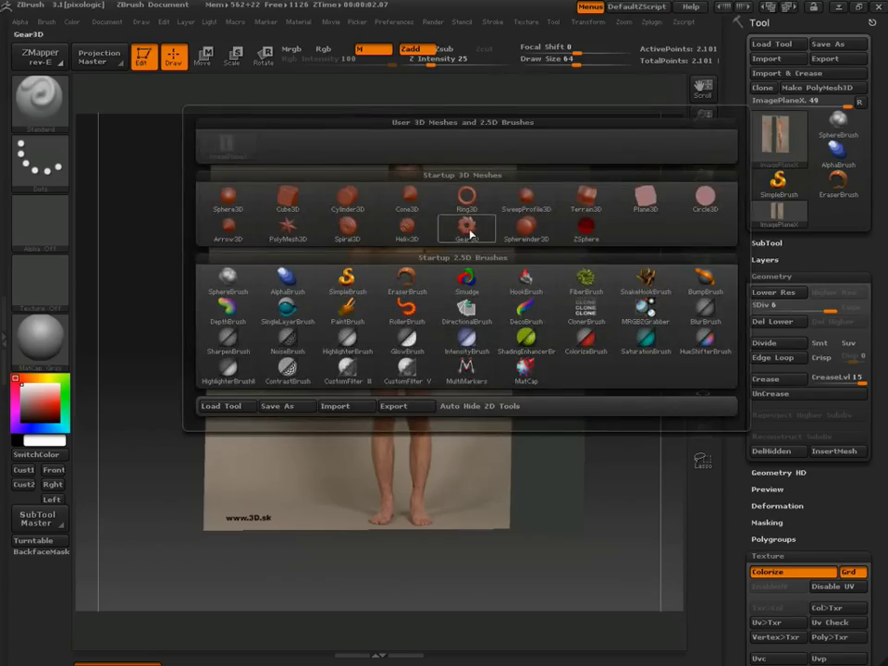
left_click(295, 233)
left_click(765, 59)
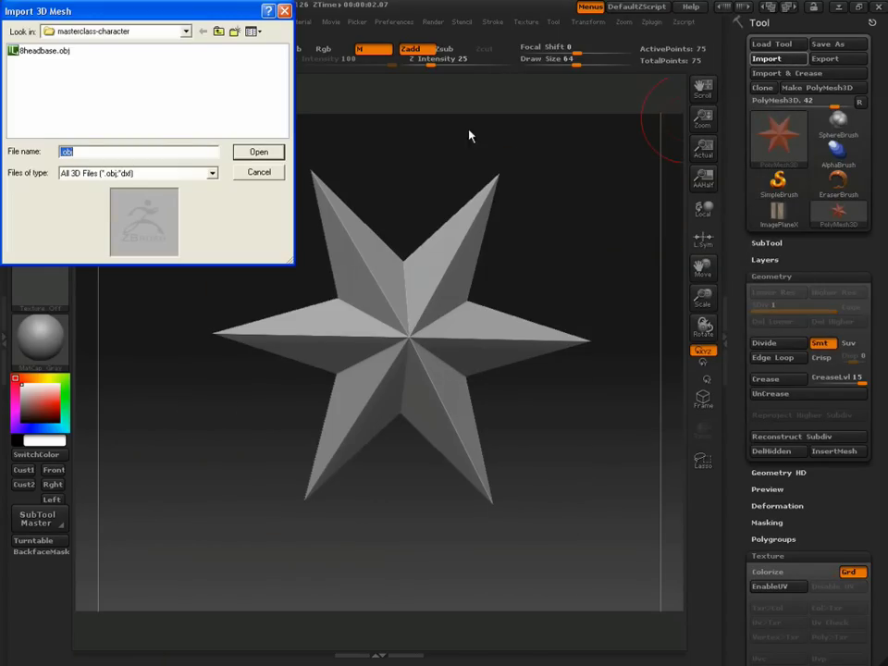
left_click(46, 52)
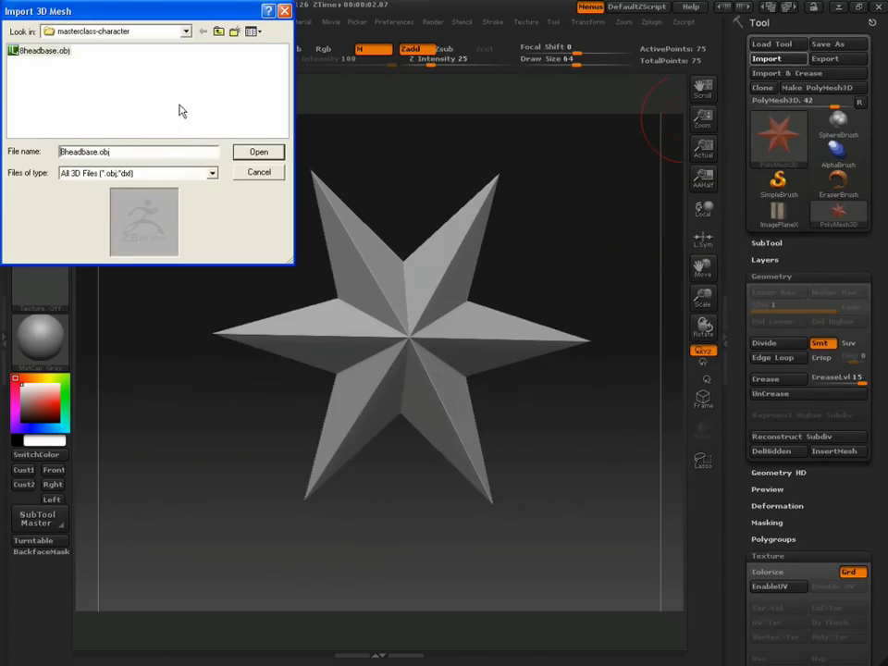
left_click(257, 152)
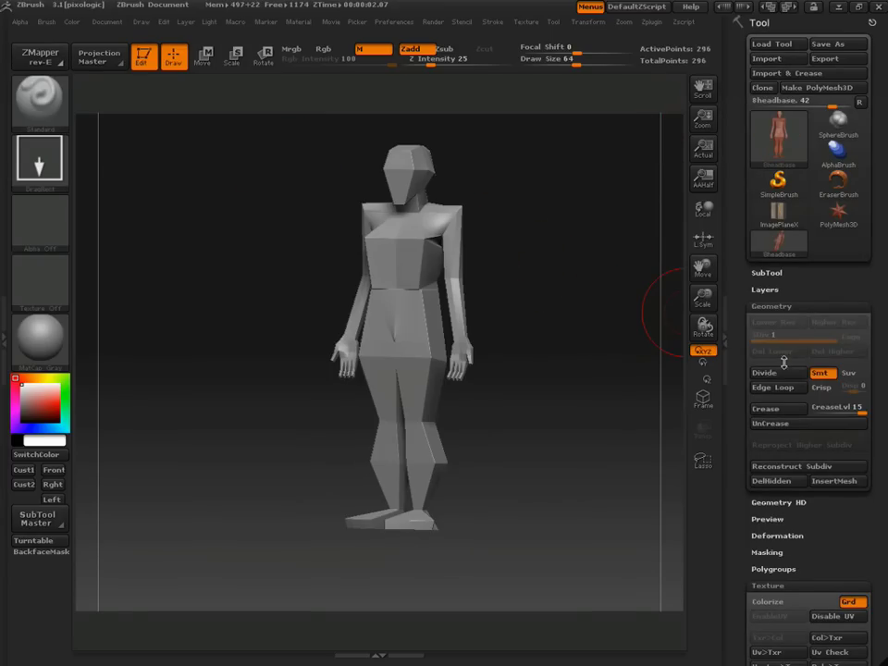
- Divide the figure mesh once to SDiv 2 with Ctrl+D and check it front and back
key("ctrl+d")
left_click_drag(616, 348, 471, 318)
left_click_drag(604, 342, 577, 337)
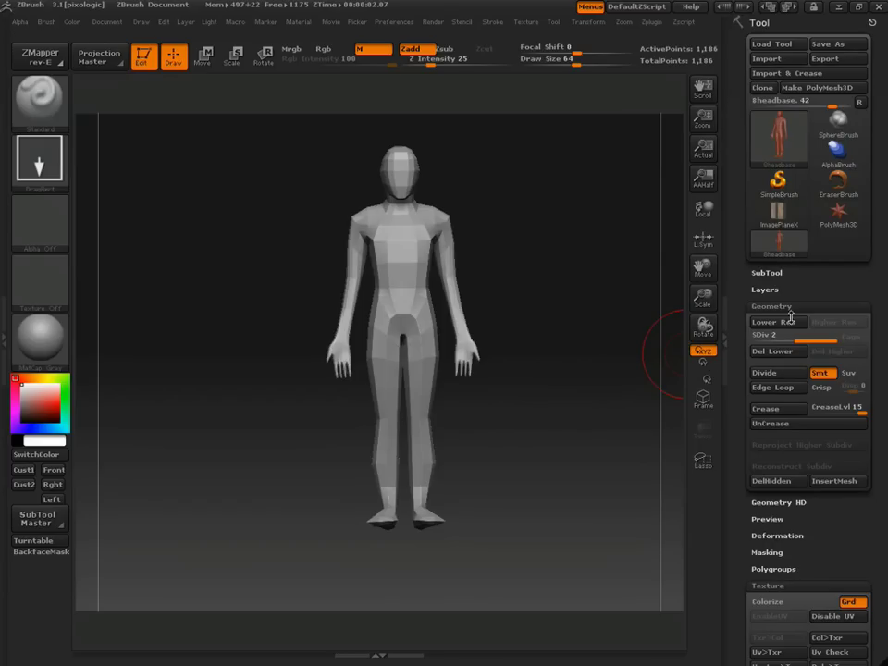
- Append the Sheadbase mesh as a subtool of ImagePlaneX and fit it in view
left_click(762, 220)
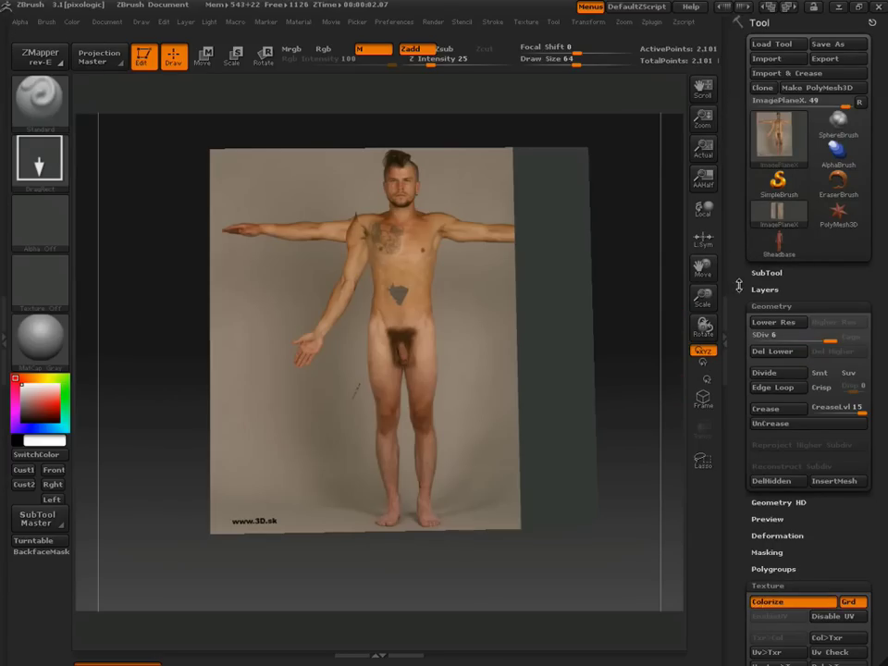
left_click(766, 273)
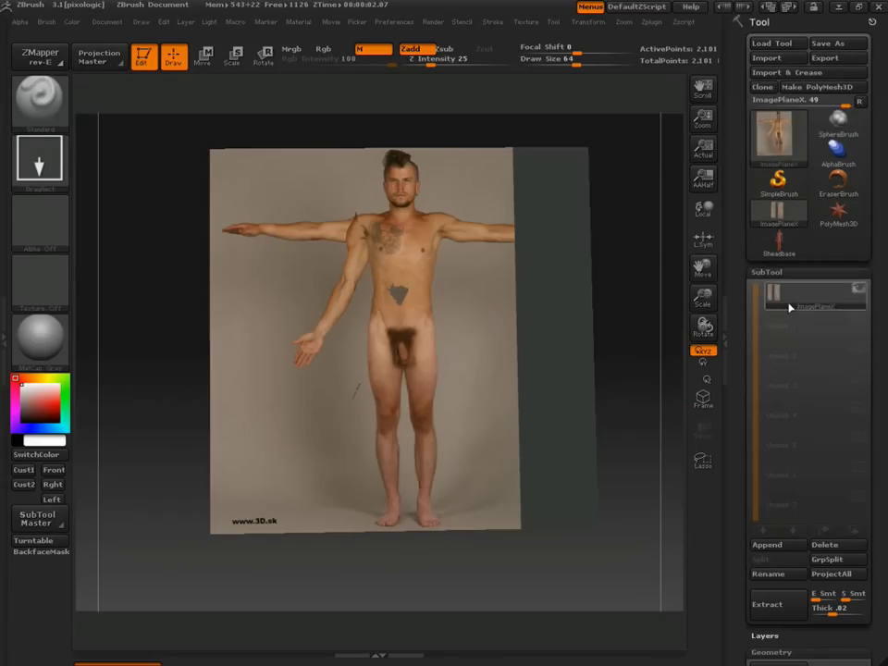
left_click(782, 545)
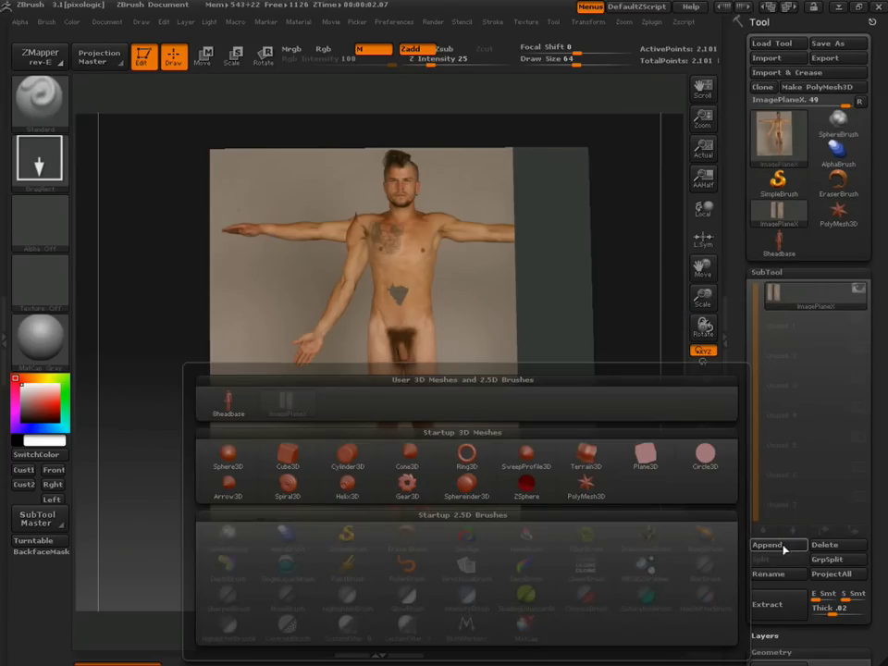
left_click(225, 403)
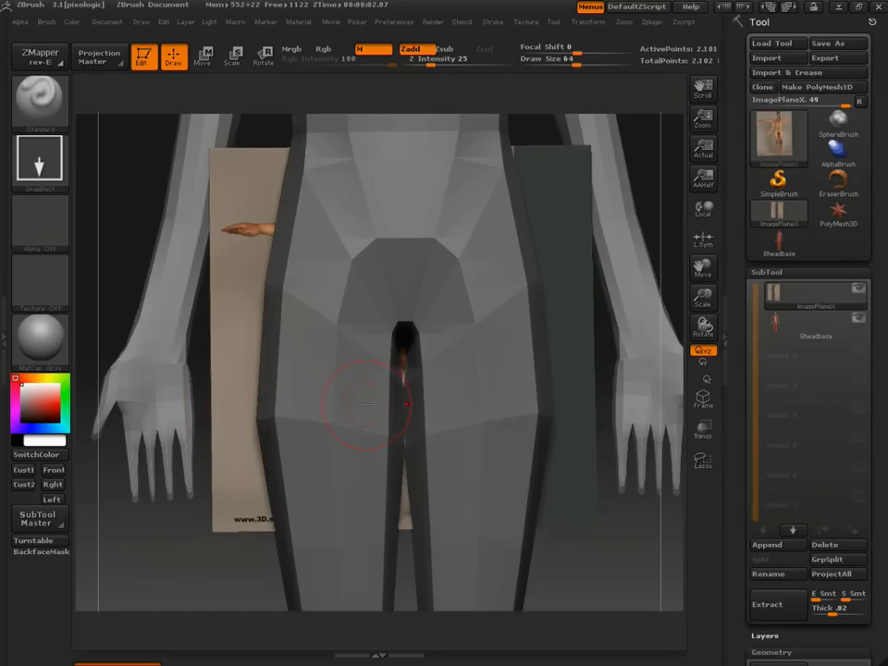
key("f")
- Inspect the figure from the side and select the Sheadbase subtool for editing
left_click_drag(588, 373, 453, 389)
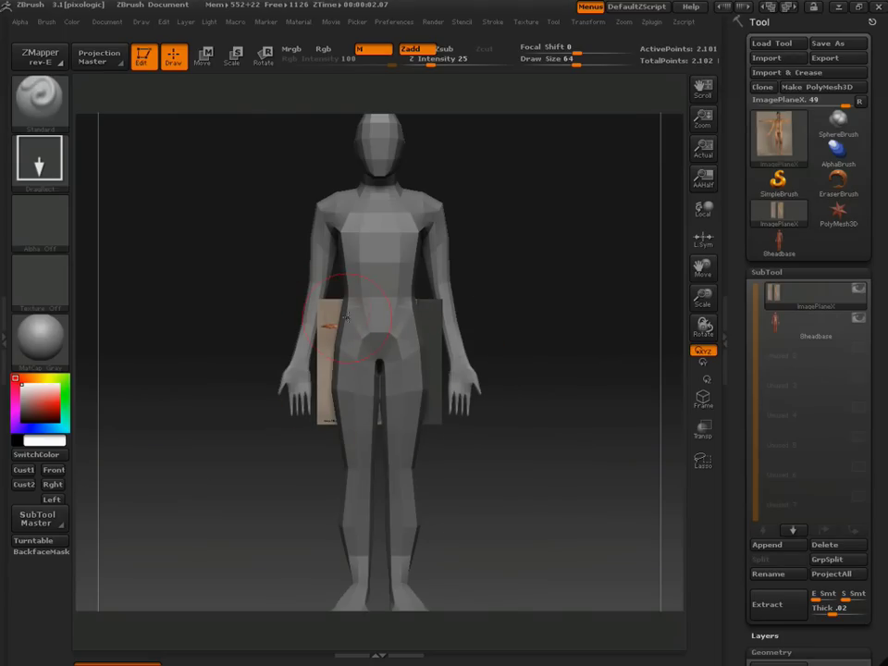
left_click_drag(562, 350, 620, 366)
left_click(777, 326)
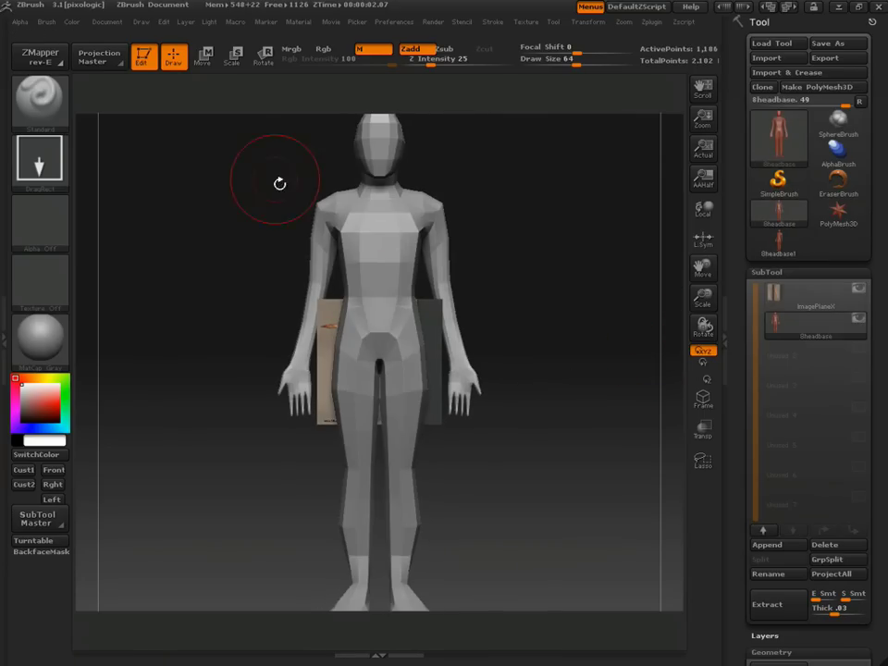
- Show the Polyframe wireframe and scale the Sheadbase mesh down evenly with Transpose Scale
left_click(233, 62)
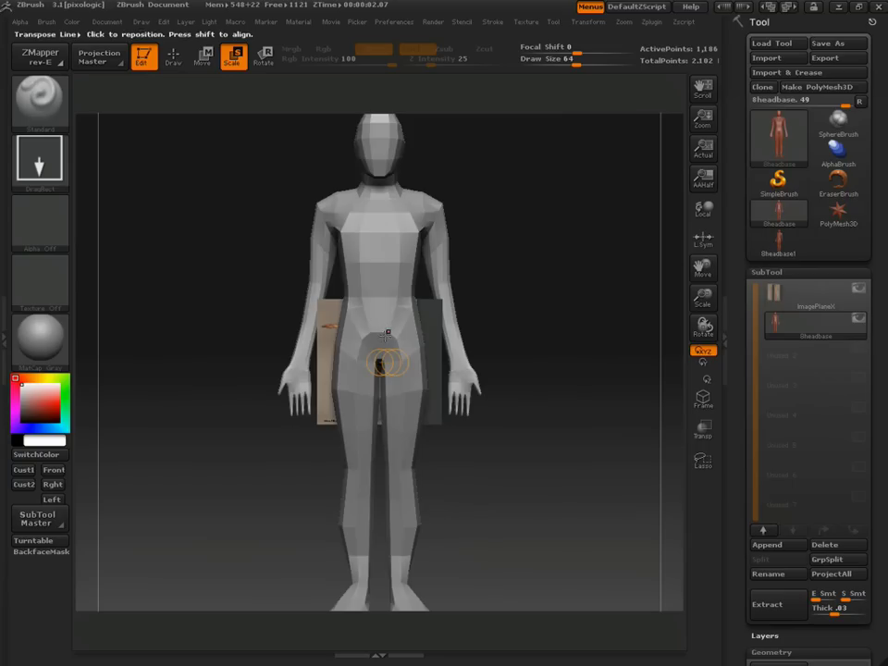
key("shift+f")
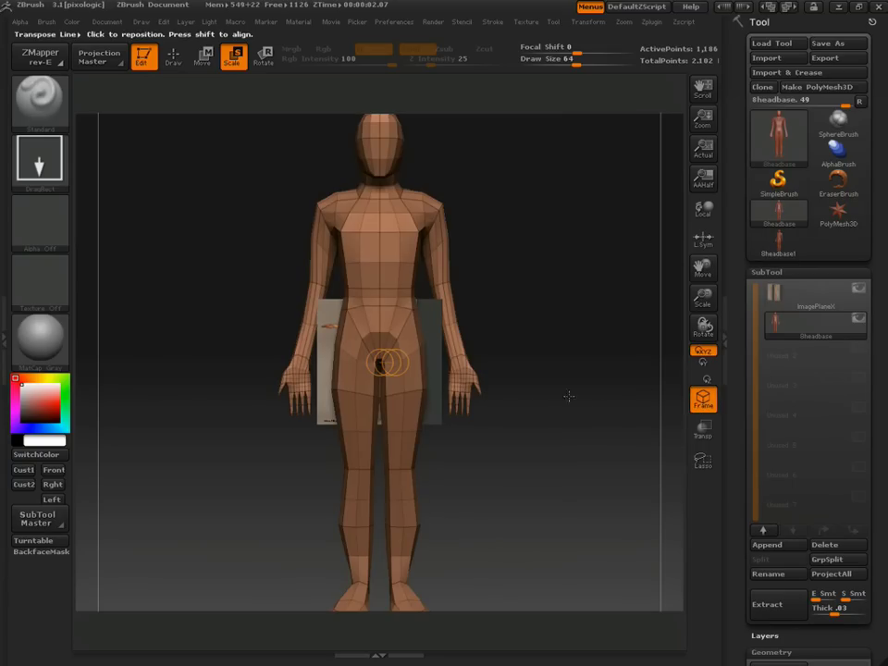
left_click_drag(378, 305, 565, 308)
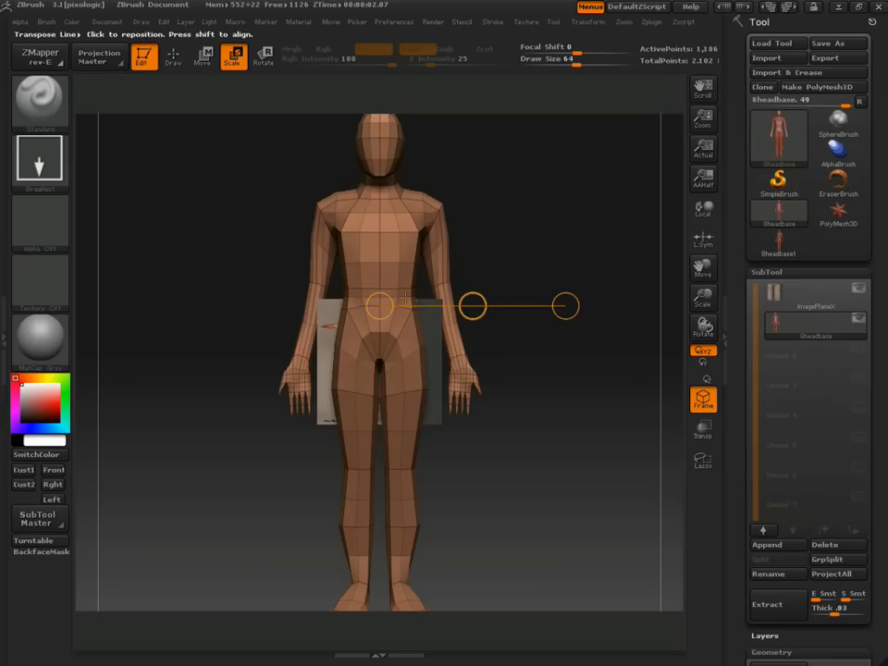
left_click_drag(379, 263, 505, 262)
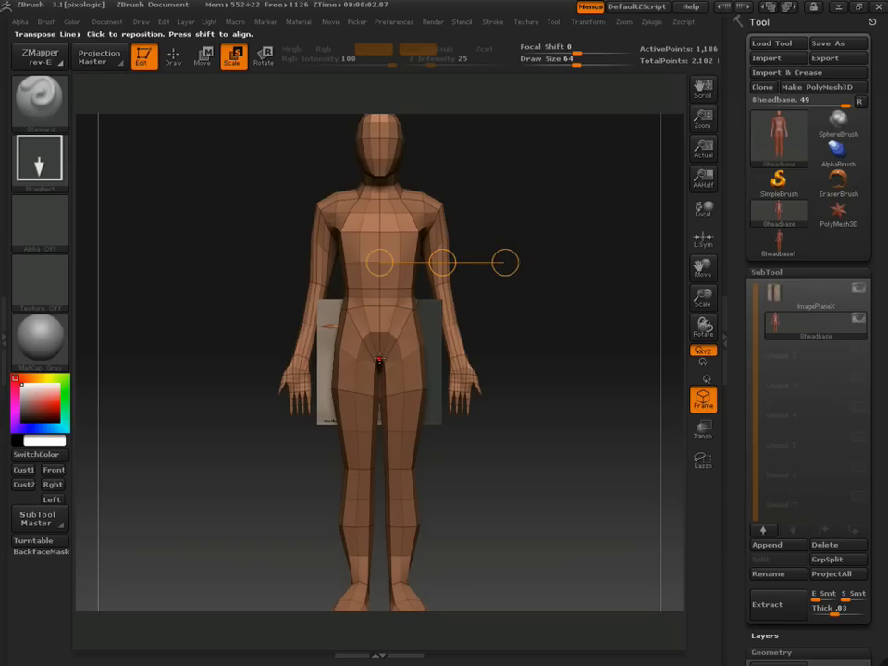
left_click_drag(378, 359, 515, 358)
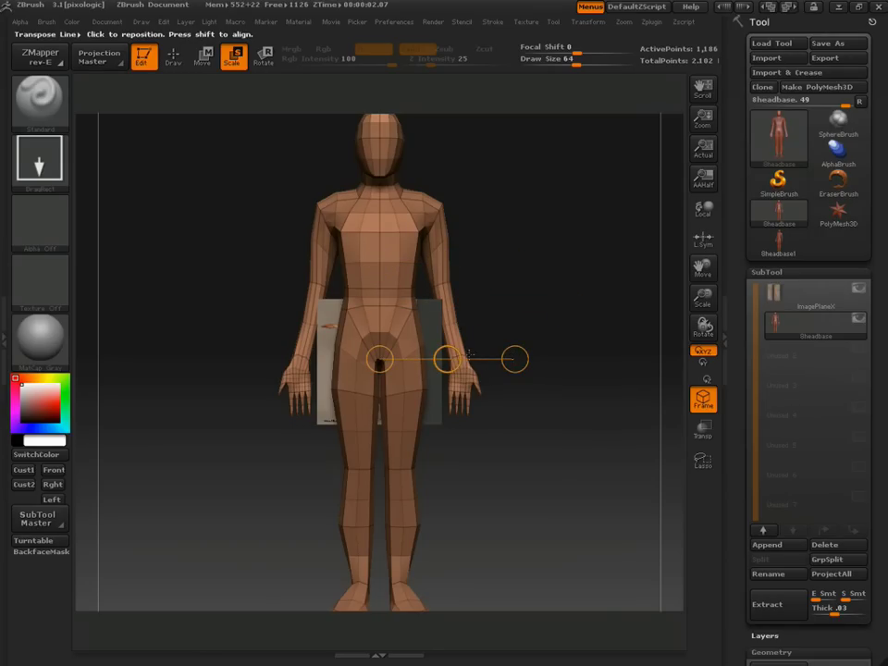
mouse_move(378, 304)
left_mouse_down()
mouse_move(499, 303)
mouse_move(416, 309)
left_mouse_up()
left_click(496, 304)
mouse_move(485, 307)
left_mouse_down()
mouse_move(496, 306)
mouse_move(476, 305)
mouse_move(499, 305)
left_mouse_up()
mouse_move(378, 282)
left_mouse_down()
mouse_move(377, 204)
mouse_move(383, 251)
mouse_move(372, 261)
mouse_move(372, 286)
left_mouse_up()
- Move and rescale the mesh so it overlays the man in the front photo
key("w")
left_click_drag(518, 407, 421, 359, "alt")
mouse_move(378, 317)
left_mouse_down()
mouse_move(589, 320)
mouse_move(535, 319)
mouse_move(548, 319)
left_mouse_up()
key("e")
left_click_drag(382, 215, 389, 154)
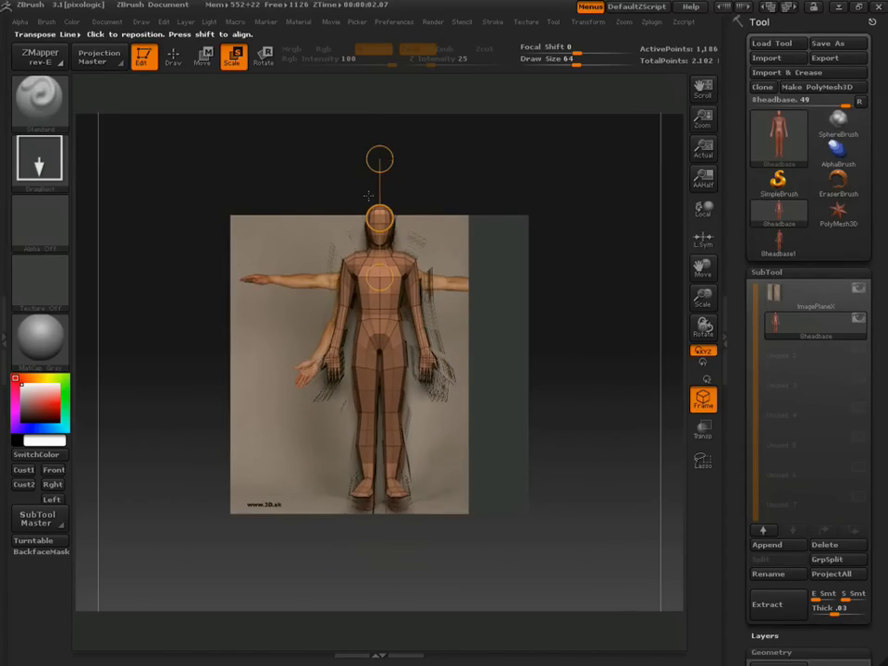
key("w")
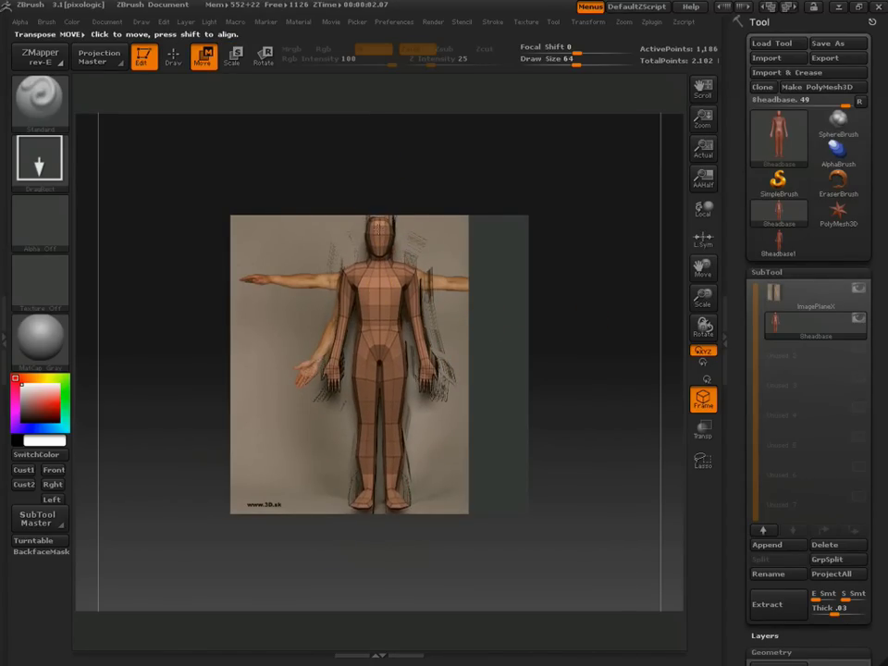
left_click_drag(385, 185, 385, 199)
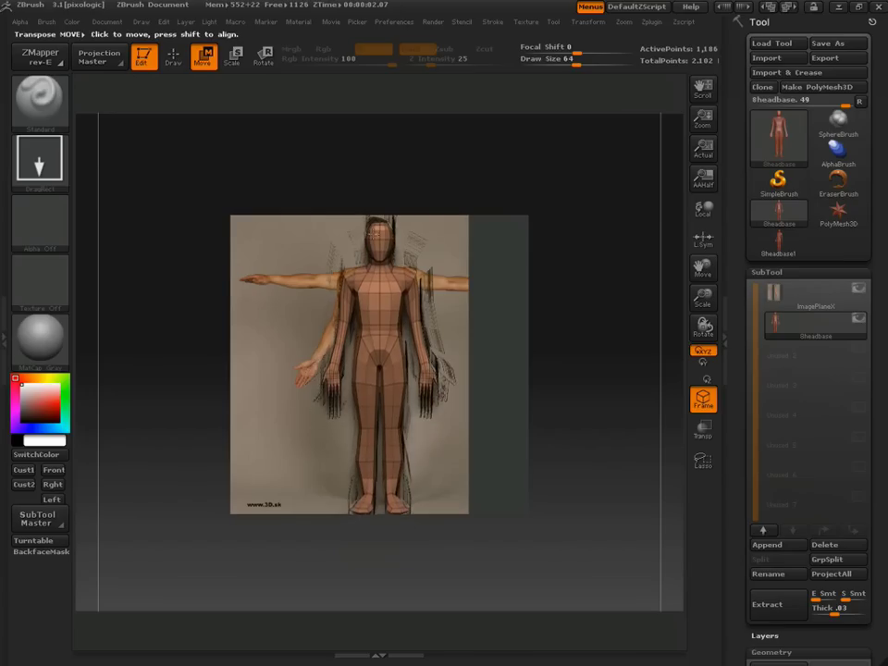
left_click_drag(380, 275, 379, 159)
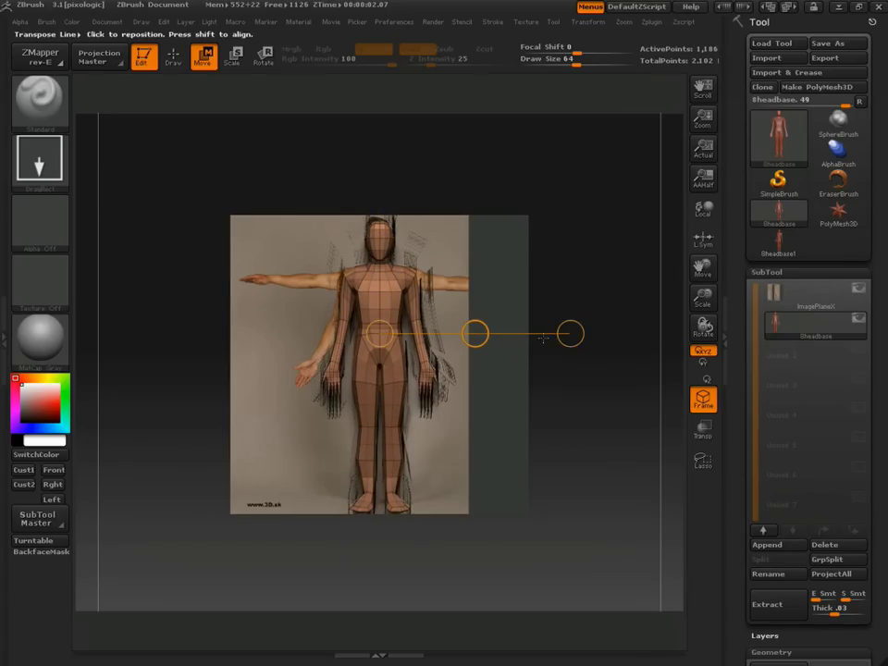
key("e")
left_click(569, 333)
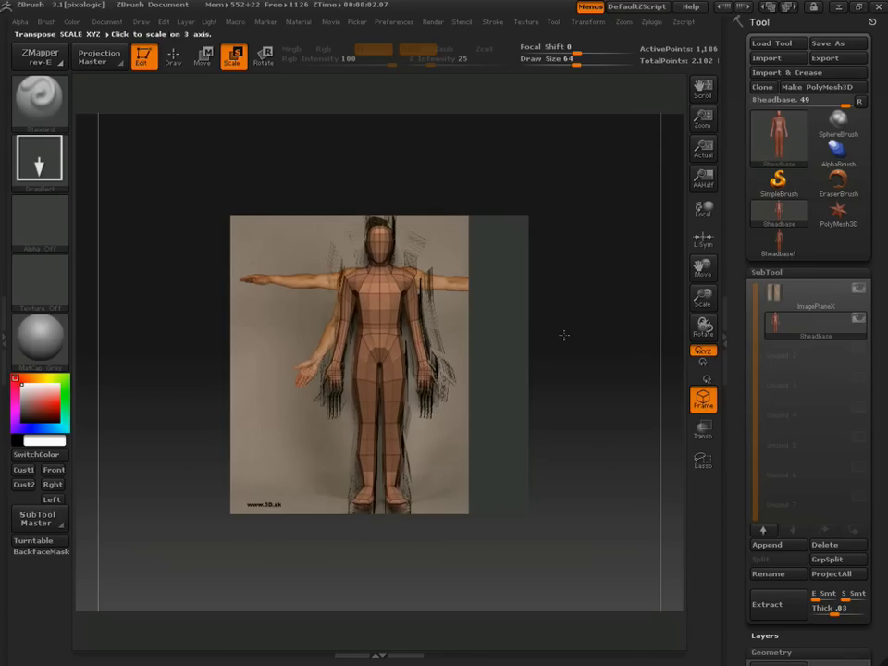
left_click(564, 334)
left_click_drag(373, 301, 373, 177)
- Check alignment in side view, undo an accidental squeeze, and return to front view
left_click_drag(605, 258, 517, 268)
left_click_drag(314, 326, 183, 326)
left_click_drag(253, 331, 313, 328)
key("ctrl+z")
key("w")
left_click_drag(188, 277, 285, 276, "shift")
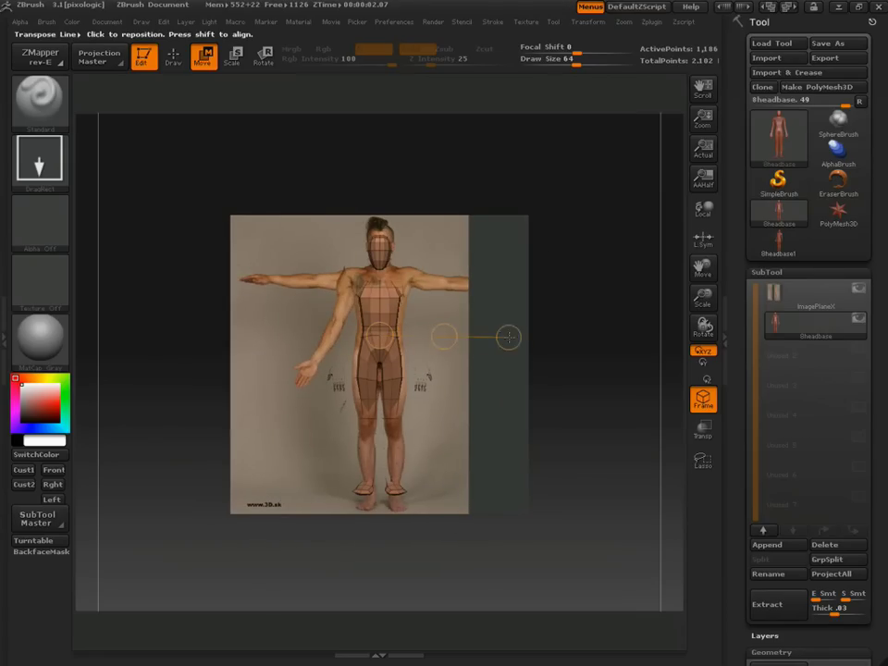
- Make the mesh transparent with Transp and rescale it to fit the reference arms
left_click_drag(546, 336, 574, 335)
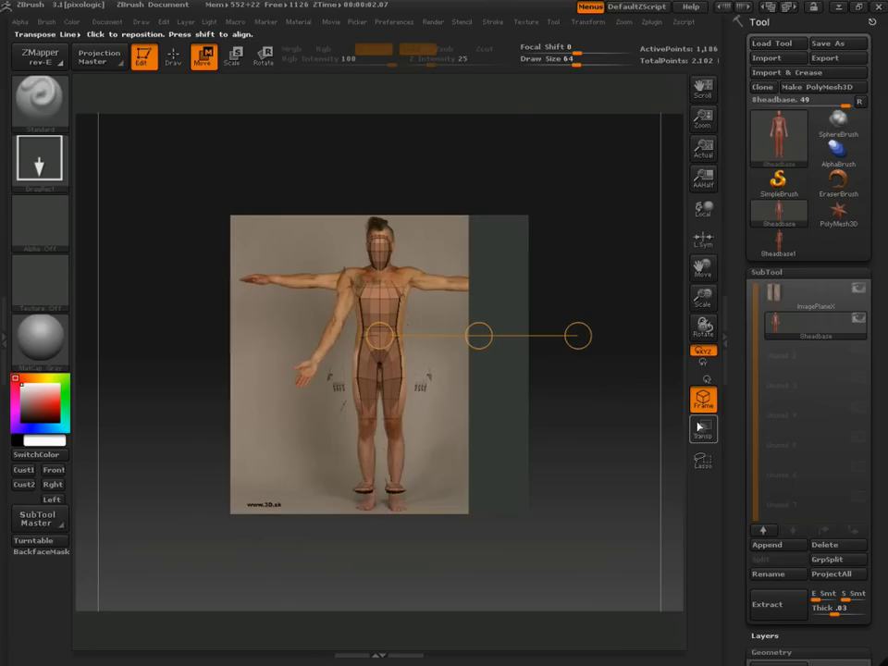
left_click(702, 429)
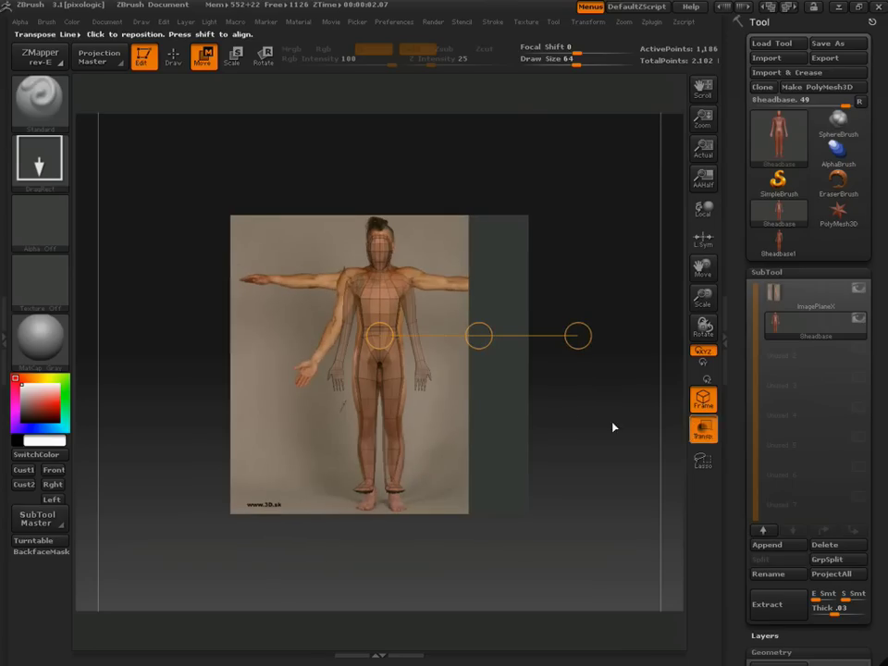
left_click(234, 63)
left_click(583, 337)
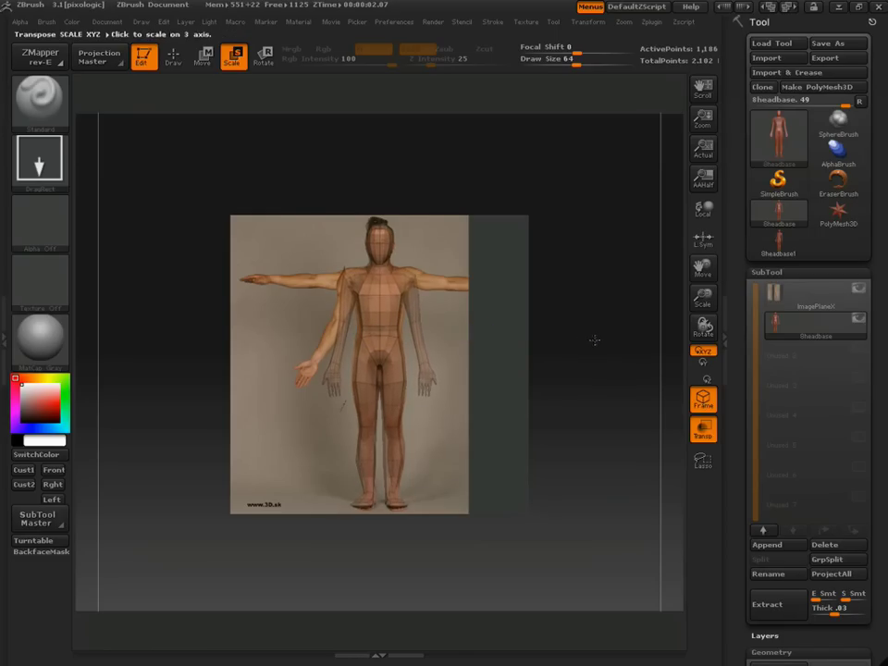
- In side view, move the mesh to match the side reference photo
mouse_move(600, 281)
left_mouse_down()
mouse_move(434, 287)
mouse_move(624, 301)
left_mouse_up()
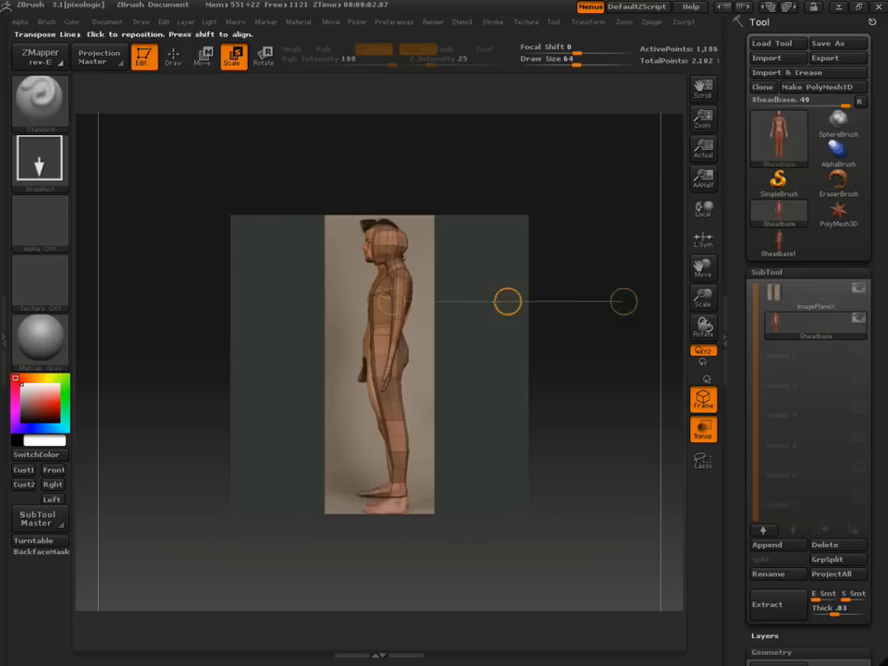
key("w")
left_click(504, 305)
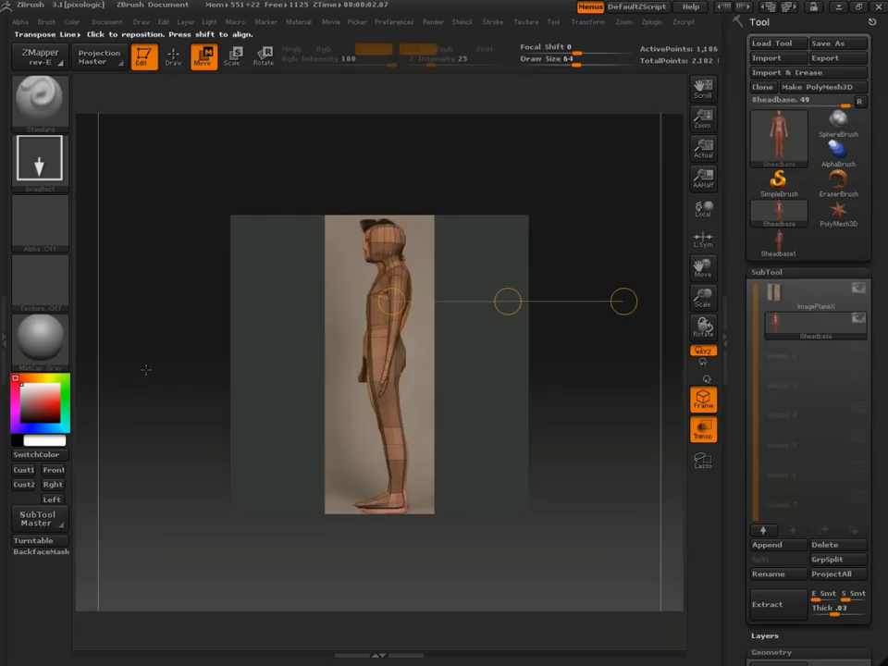
- Shift the mesh vertically in front view to line its head and torso up with the photo
left_click_drag(150, 374, 306, 395)
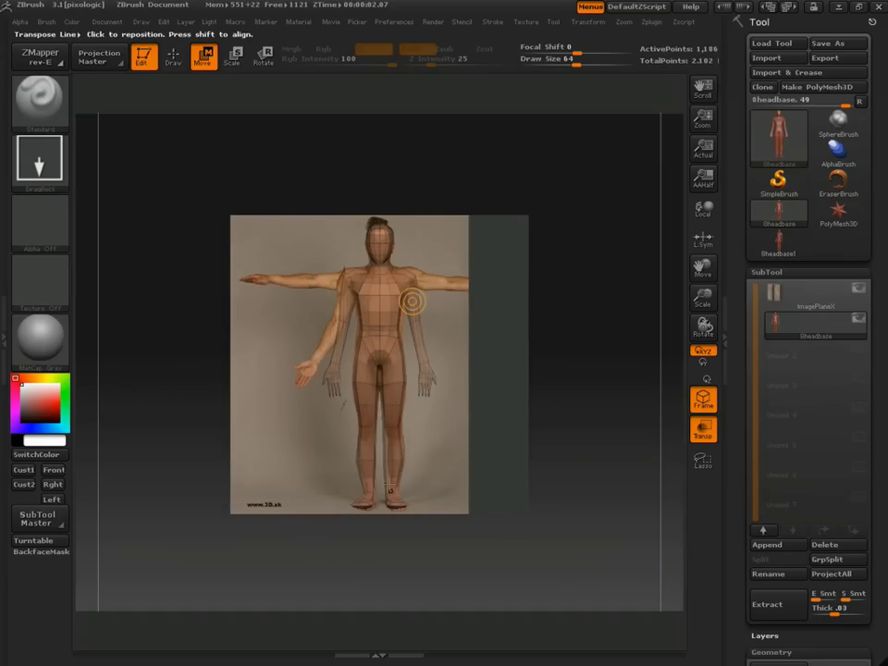
left_click_drag(560, 425, 407, 425)
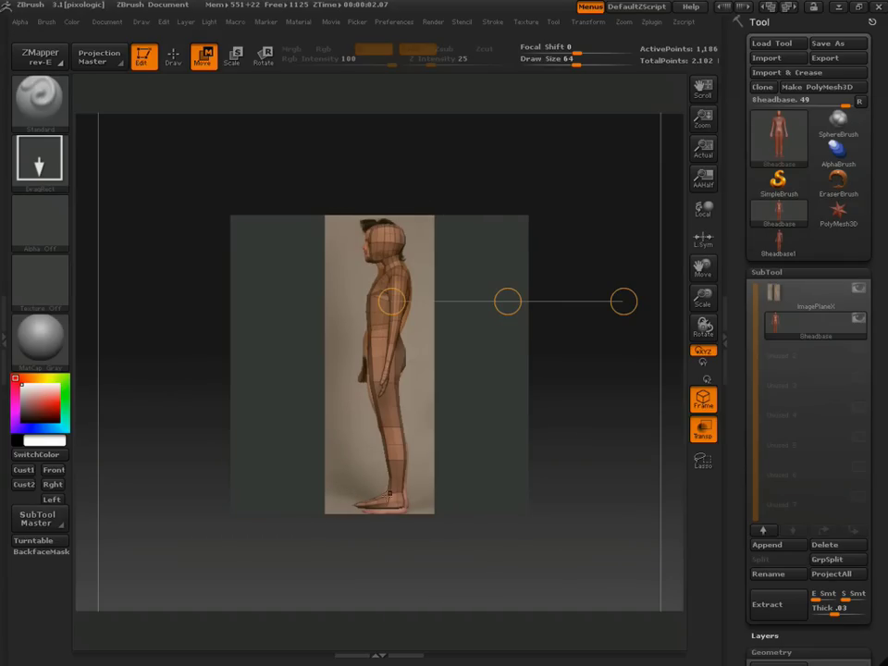
left_click_drag(208, 395, 300, 420)
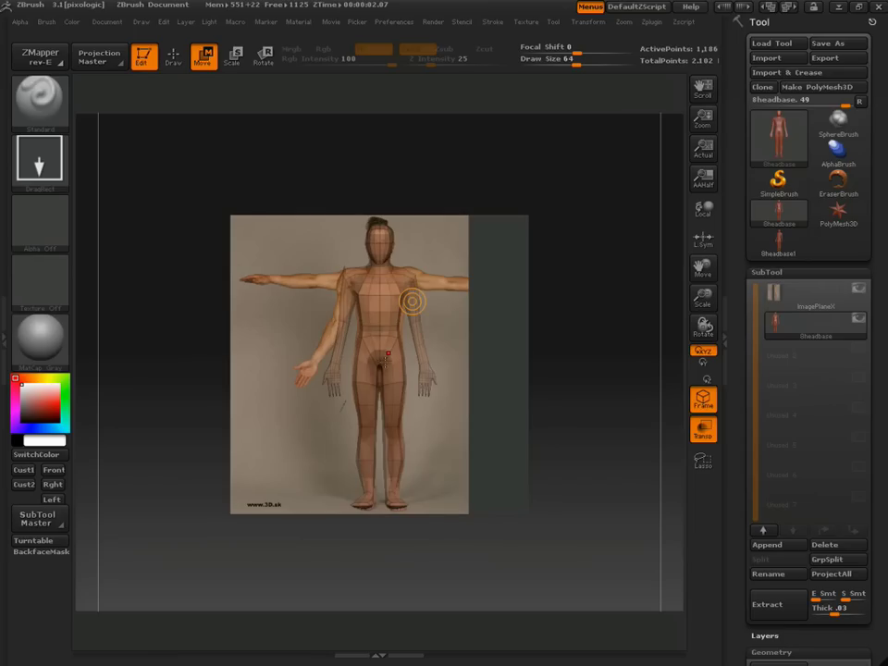
left_click_drag(379, 295, 381, 177)
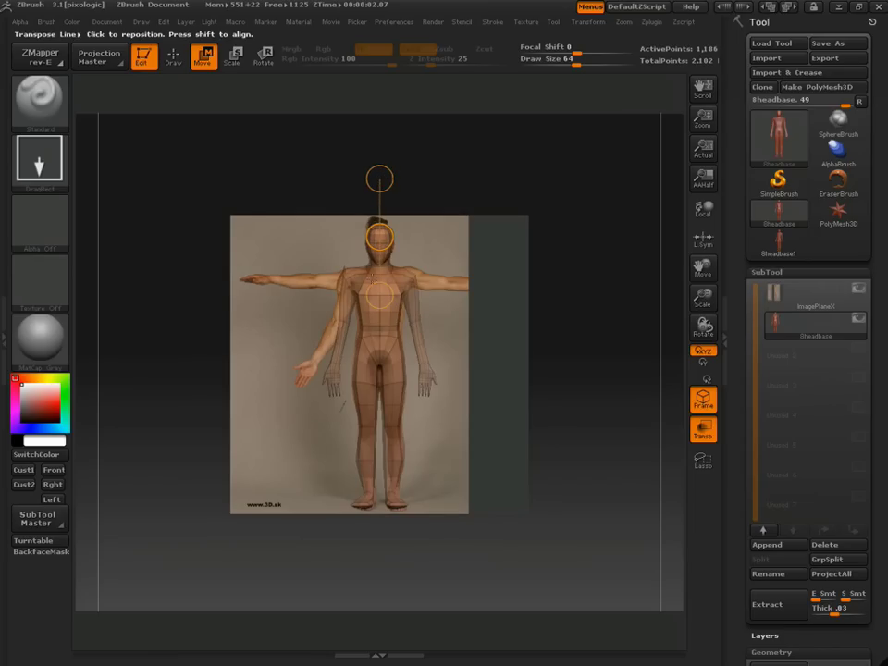
left_click_drag(379, 237, 379, 240)
left_click_drag(499, 305, 671, 319)
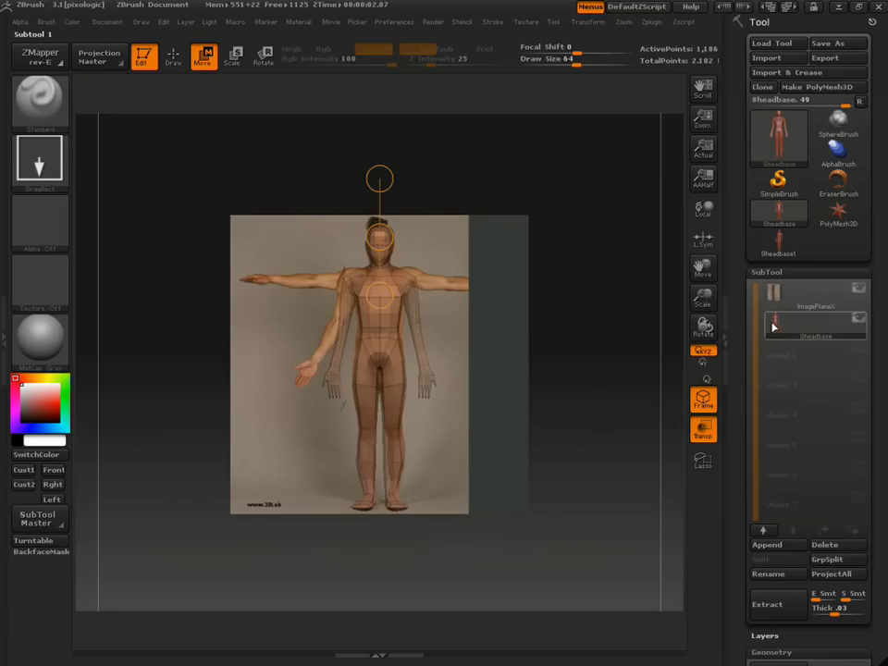
- Hide the ImagePlaneX reference planes and switch to Draw mode
left_click(858, 287)
mouse_move(504, 326)
left_mouse_down()
mouse_move(553, 328)
mouse_move(519, 360)
mouse_move(471, 340)
mouse_move(608, 341)
mouse_move(572, 349)
mouse_move(594, 375)
mouse_move(595, 352)
mouse_move(578, 357)
mouse_move(581, 369)
mouse_move(600, 364)
mouse_move(670, 388)
left_mouse_up()
key("q")
- Divide the Sheadbase mesh twice with Geometry > Divide to reach SDiv 4
scroll(733, 380, "down", 5)
scroll(732, 380, "down", 1)
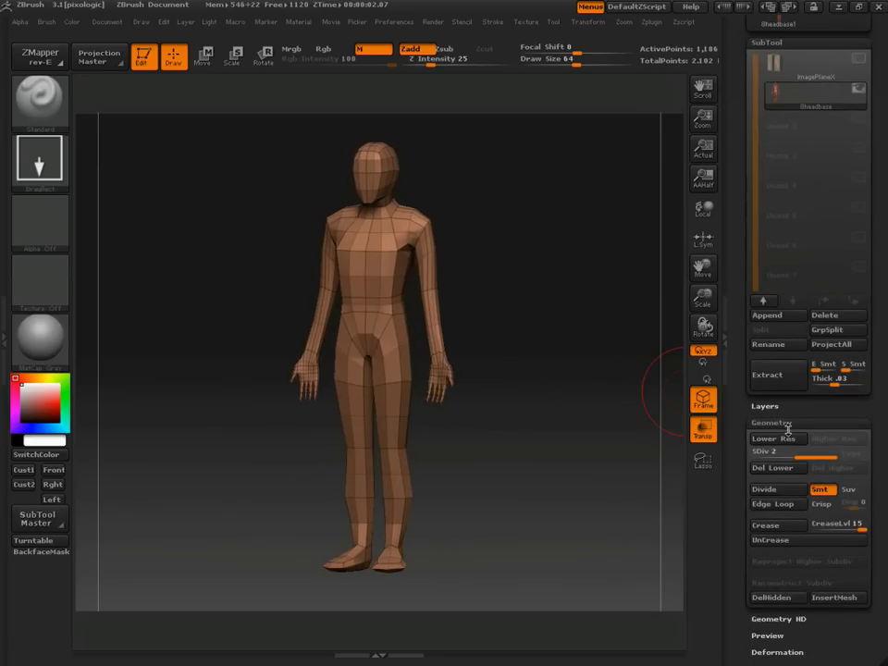
left_click(790, 489)
left_click(789, 493)
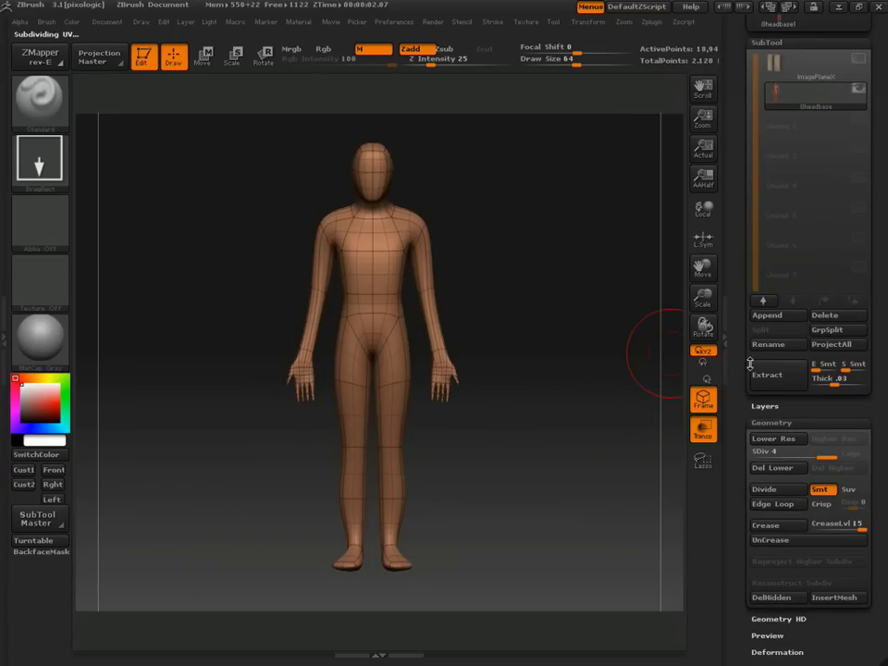